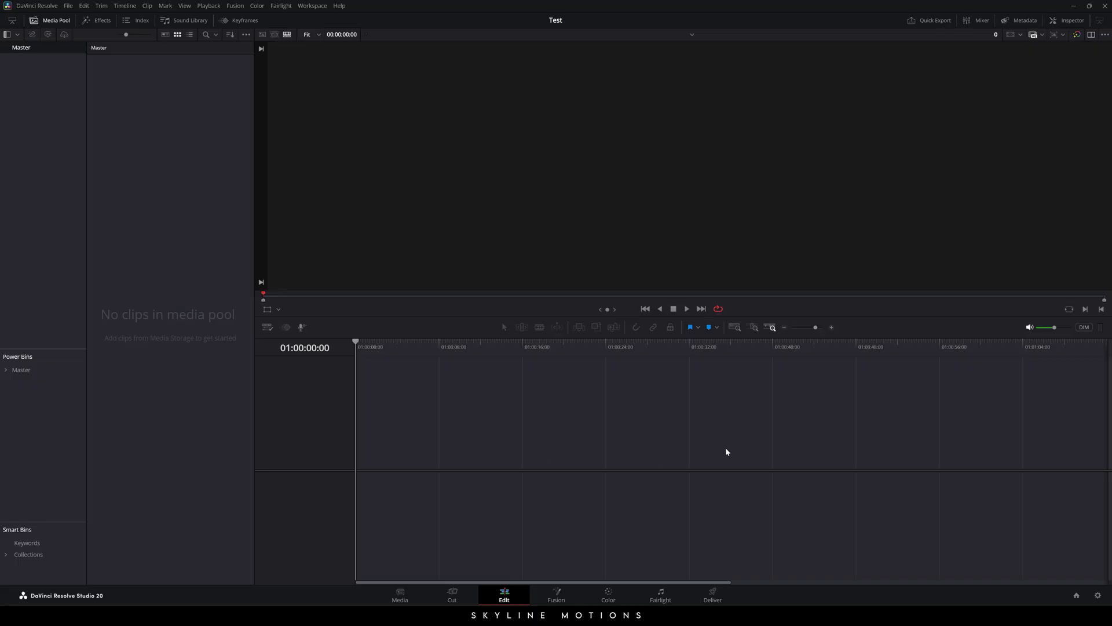
Check the available timeline resolutions in the project settings and close them without saving.
click(1098, 595)
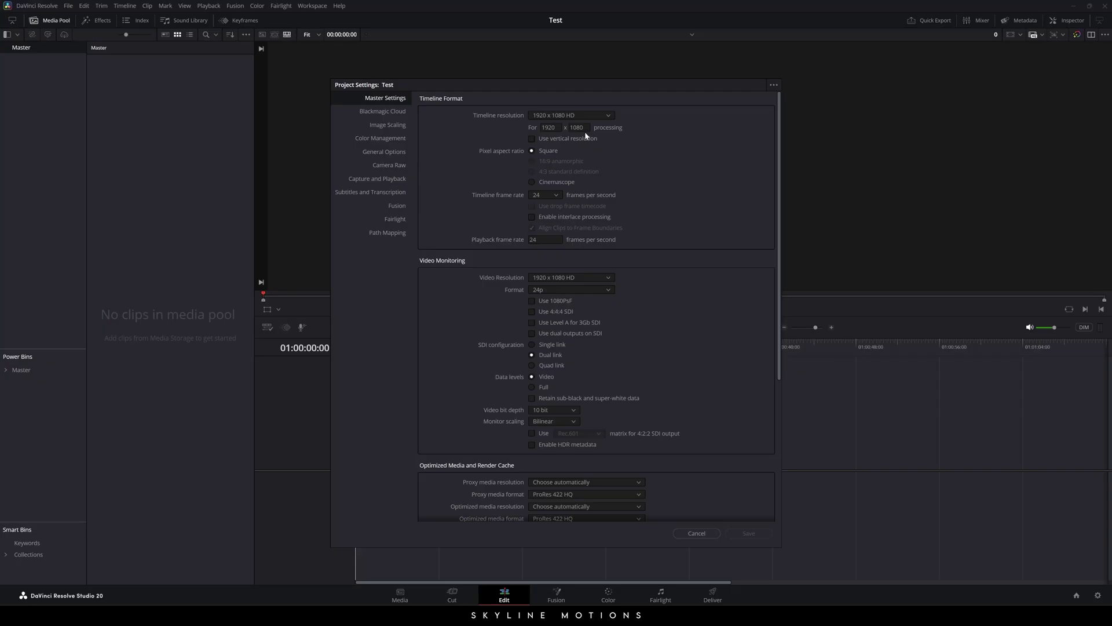
click(613, 115)
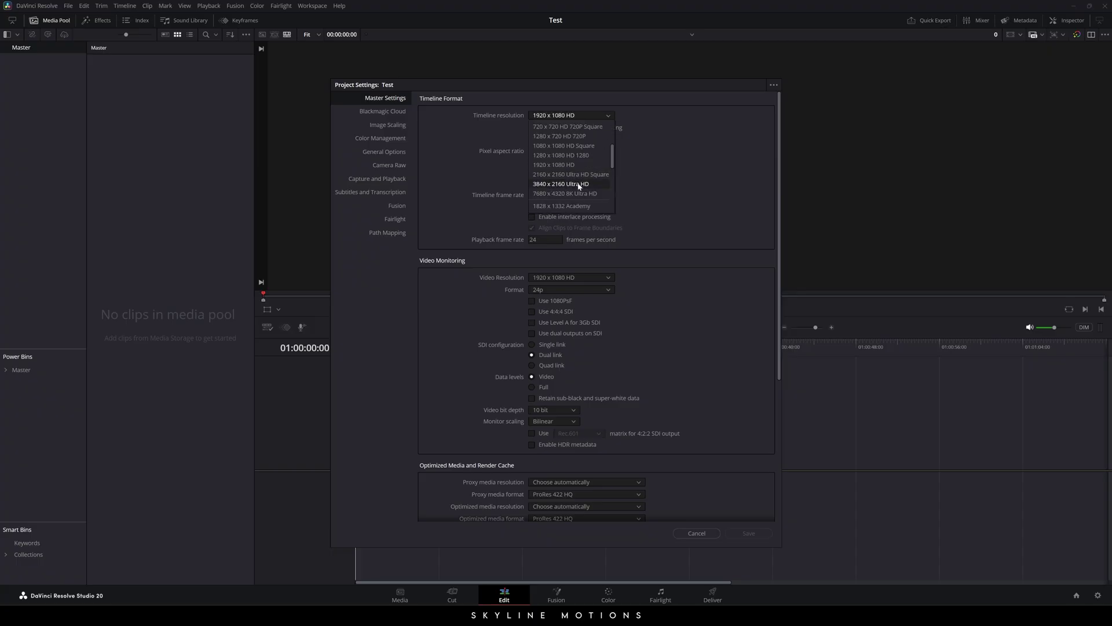
click(672, 186)
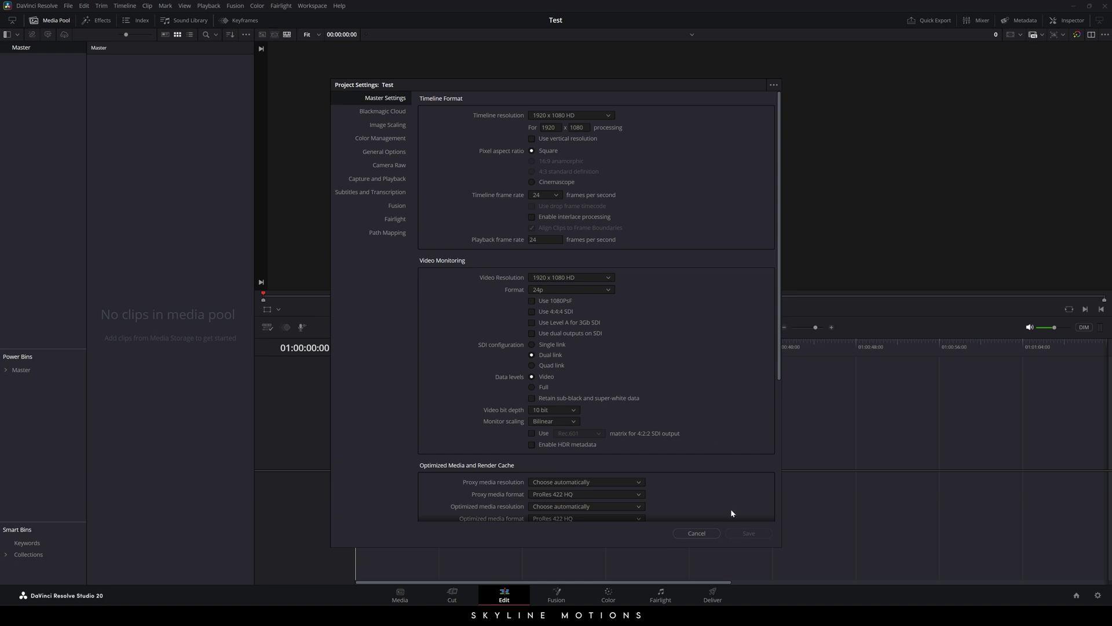
click(711, 533)
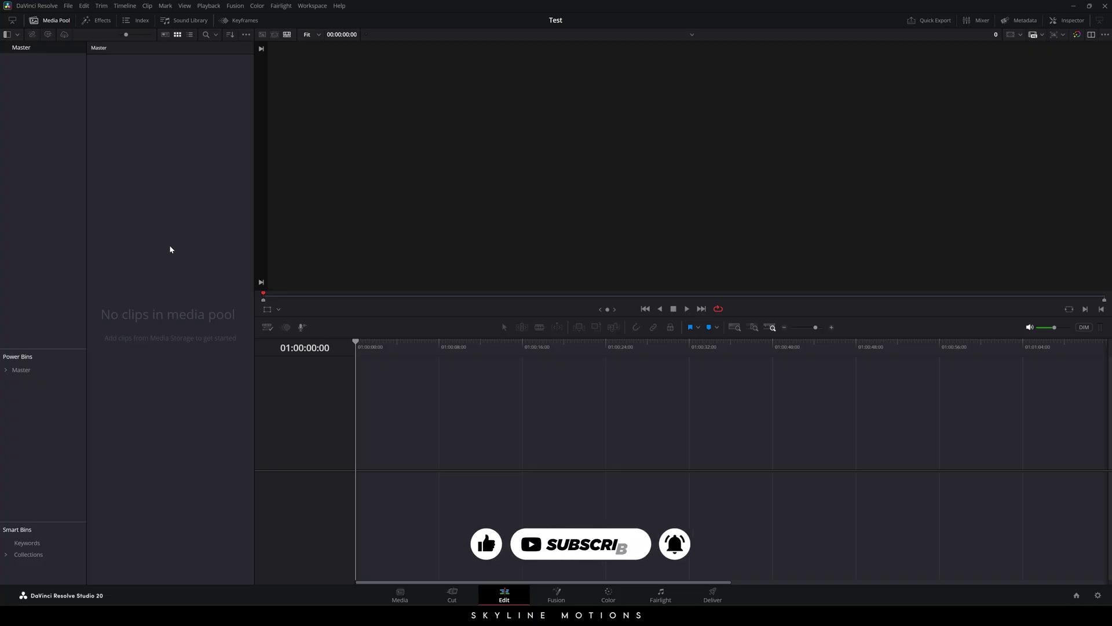
Create a Fusion composition clip named LT 01 with a duration of 00:00:08:00.
right_click(128, 166)
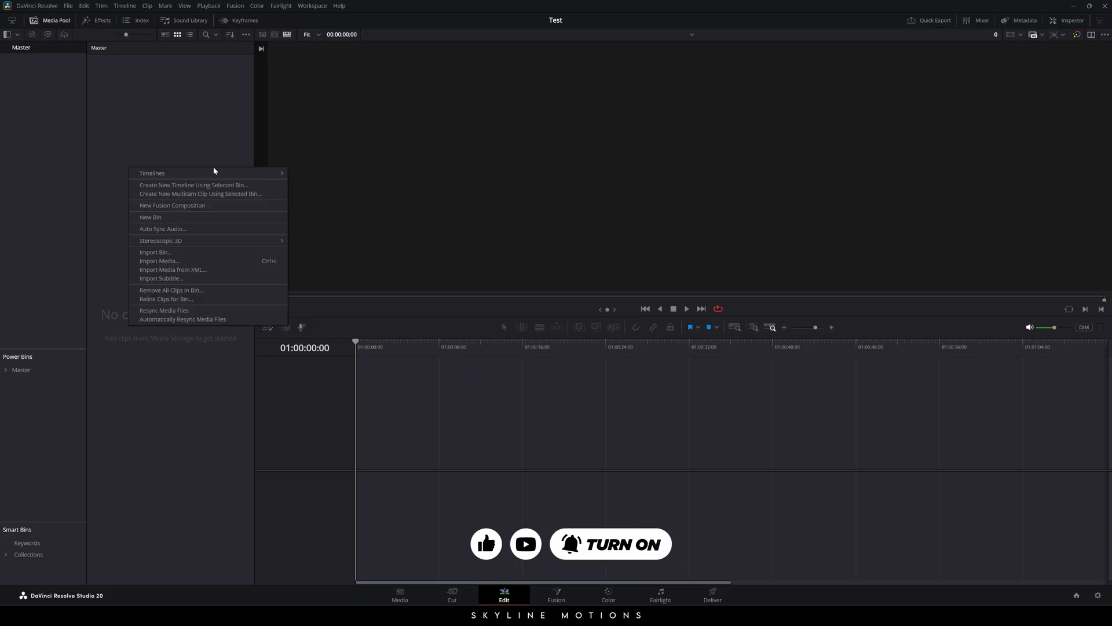
click(189, 205)
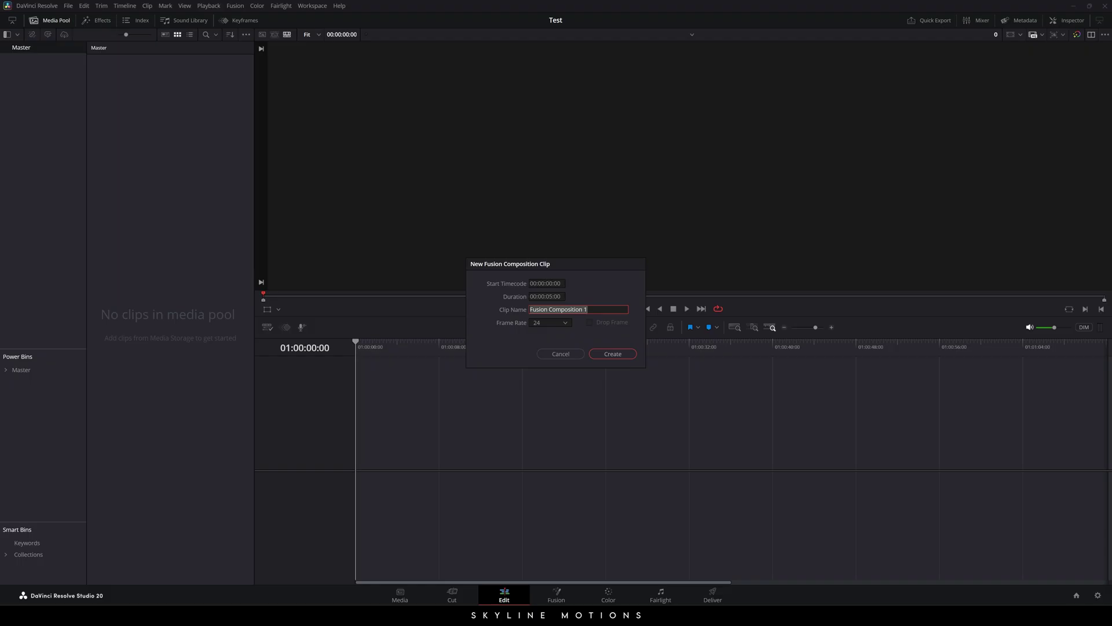
key(BackSpace)
text(LT)
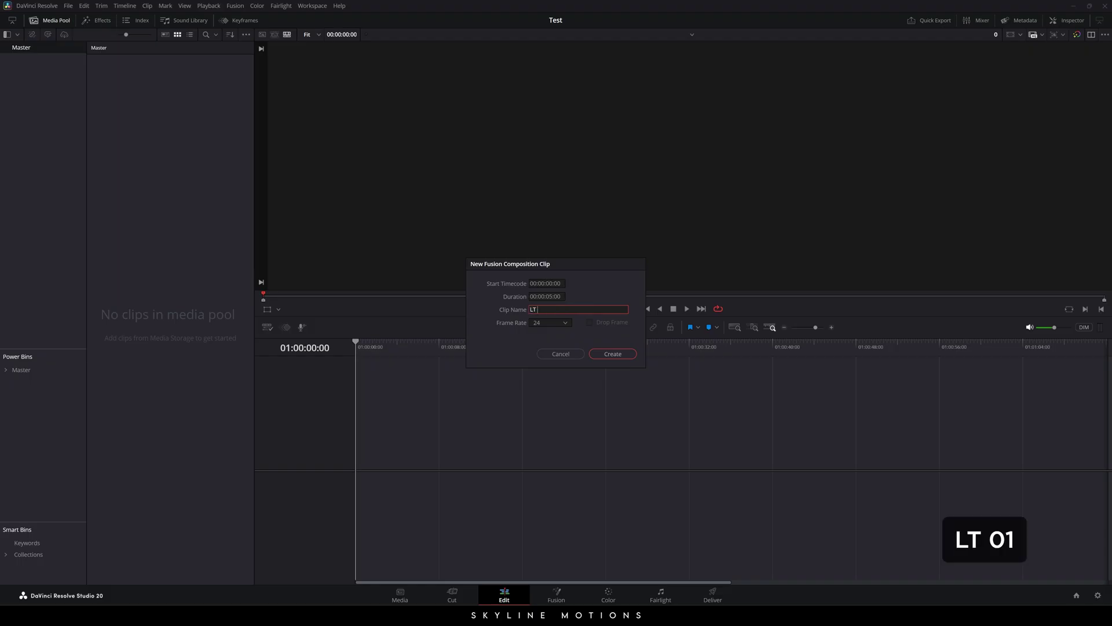
text( 01)
click(545, 296)
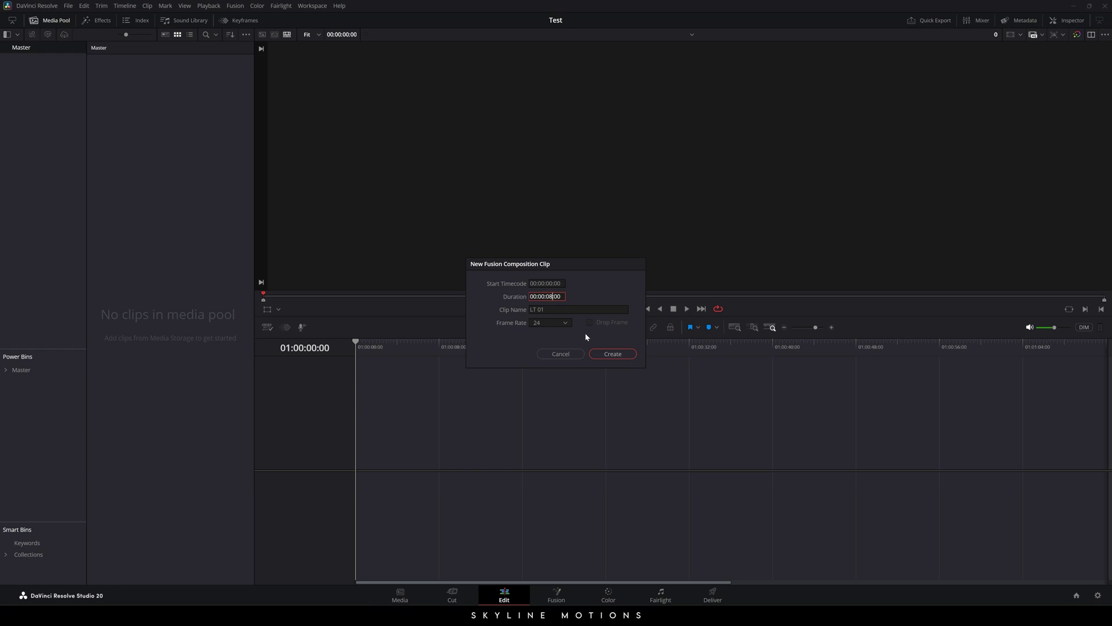
click(611, 356)
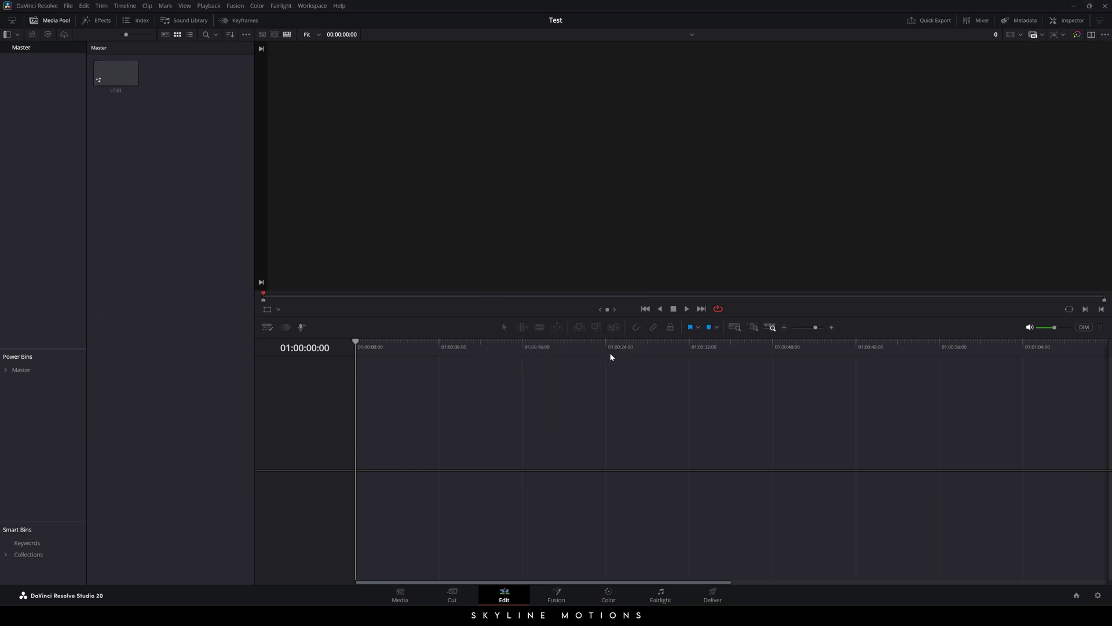
Place the LT 01 clip at the start of the timeline and open it on the Fusion page.
click(114, 82)
drag(114, 79, 358, 450)
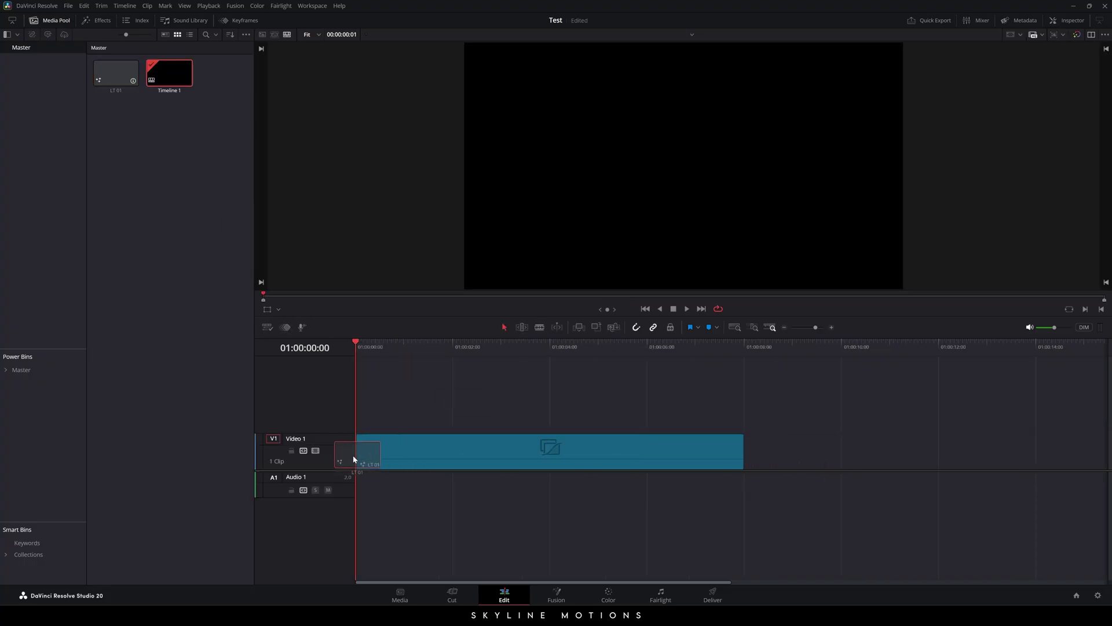
click(560, 594)
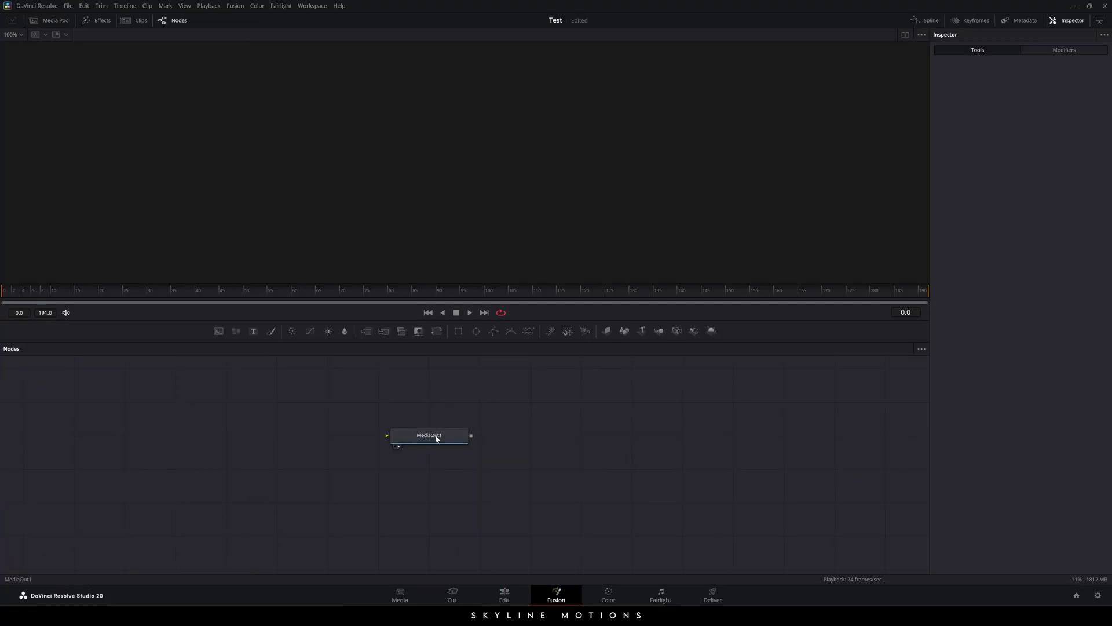
Move the MediaOut1 node aside to make room and add a Background node to the node graph.
drag(432, 443, 836, 512)
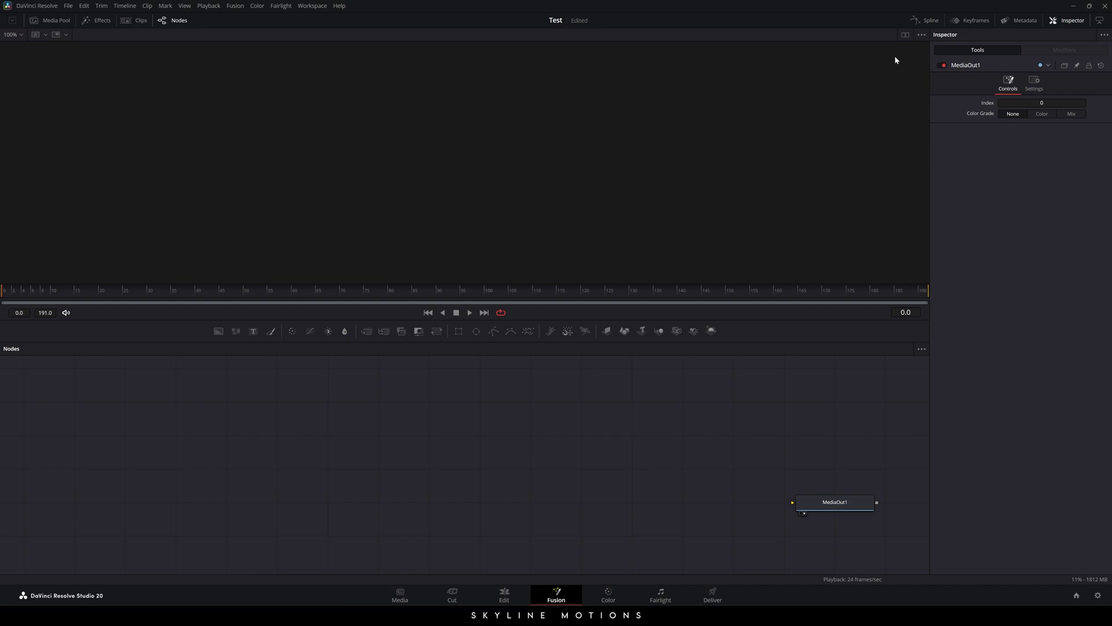
click(904, 36)
click(905, 37)
drag(219, 331, 539, 469)
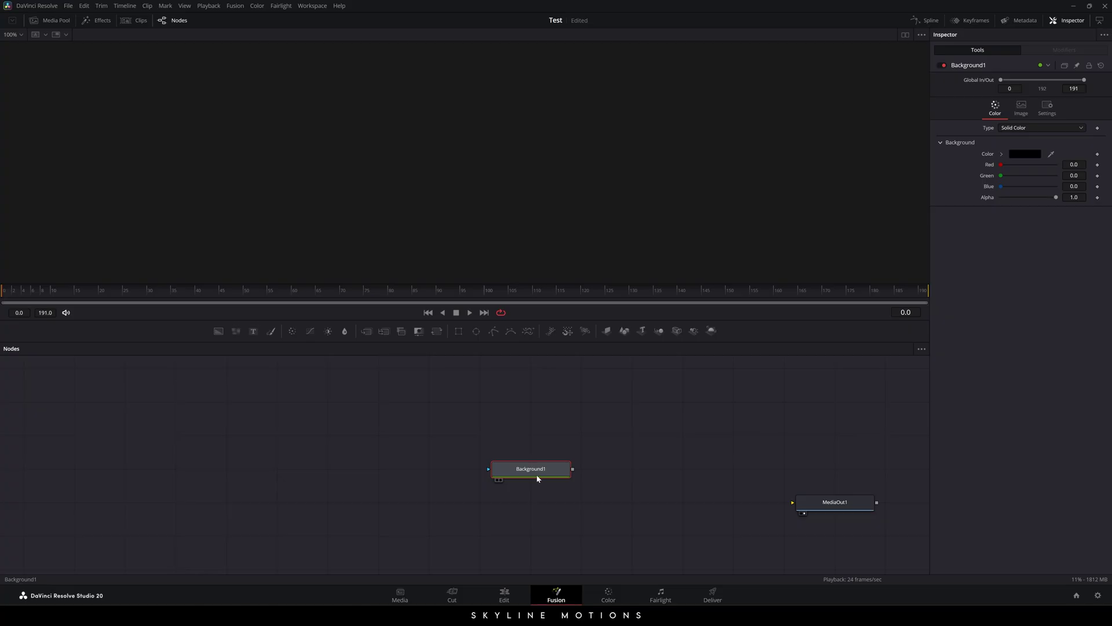
right_click(537, 472)
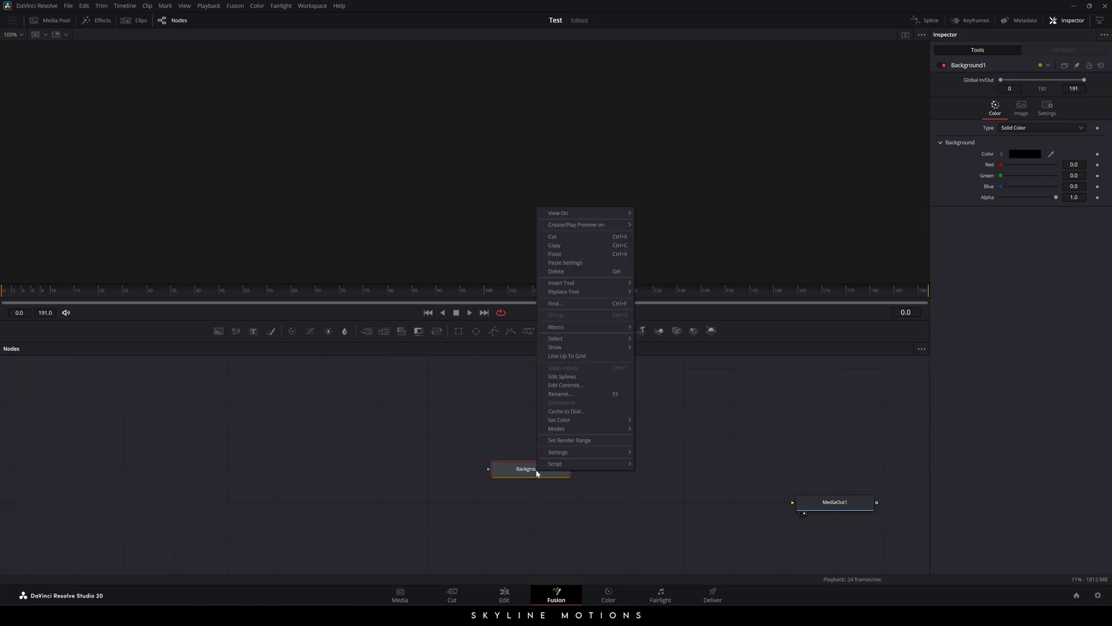
click(519, 468)
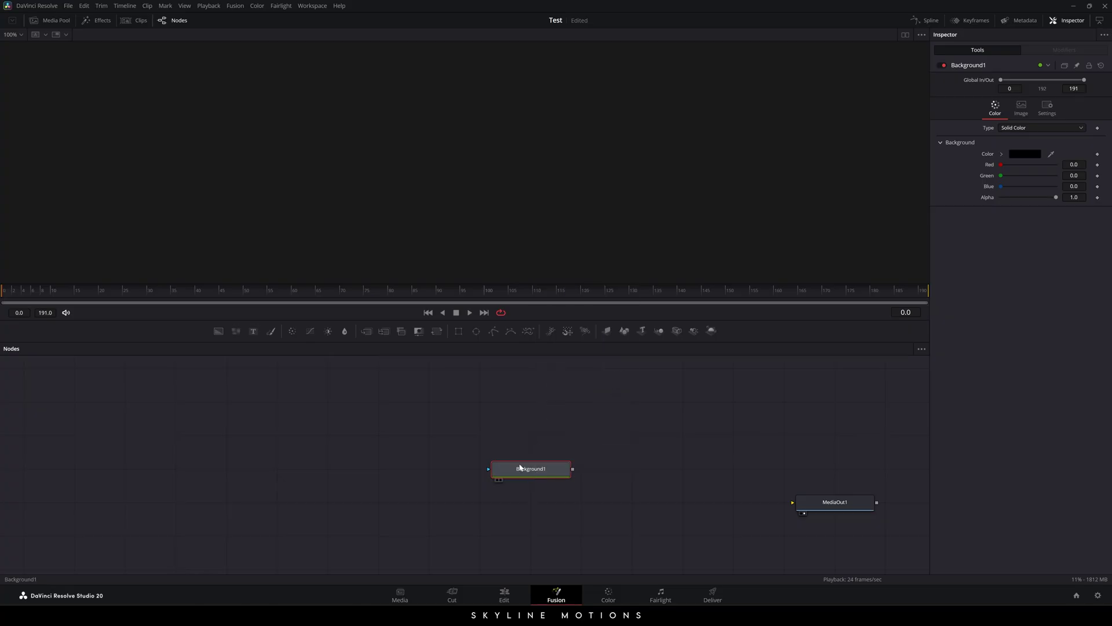
key(F2)
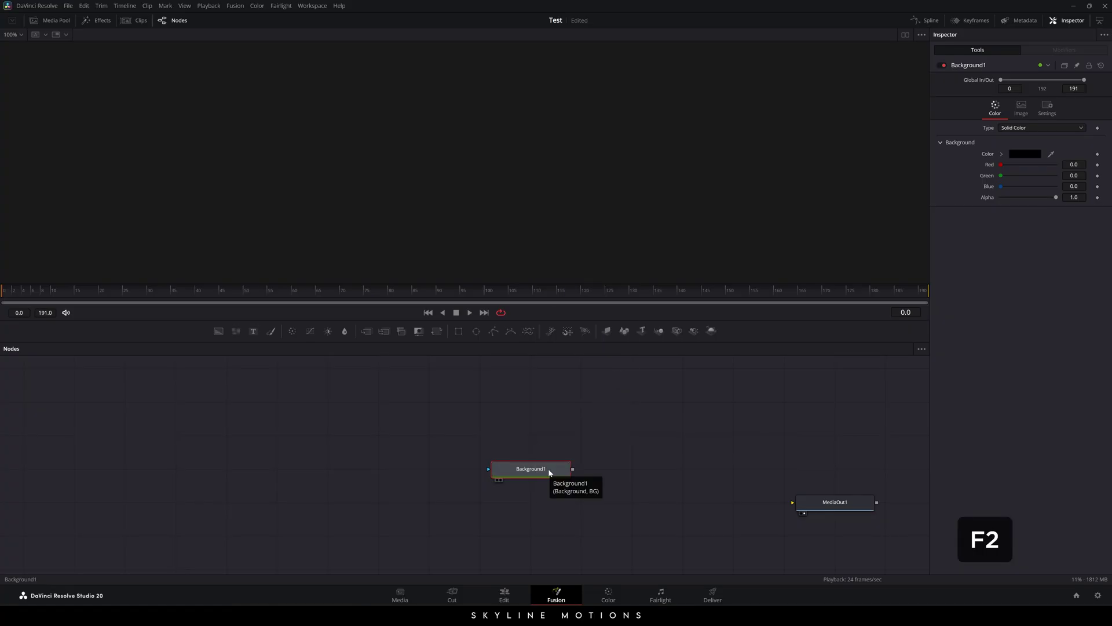
click(527, 440)
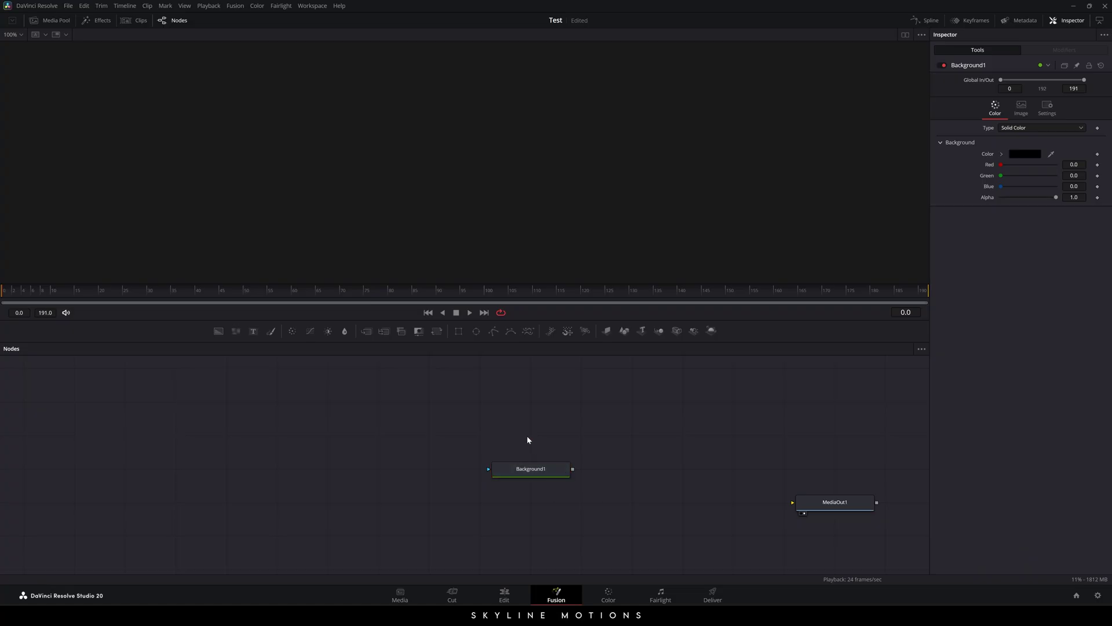
Show Background1 in the viewer and set its color to white.
drag(537, 473, 489, 208)
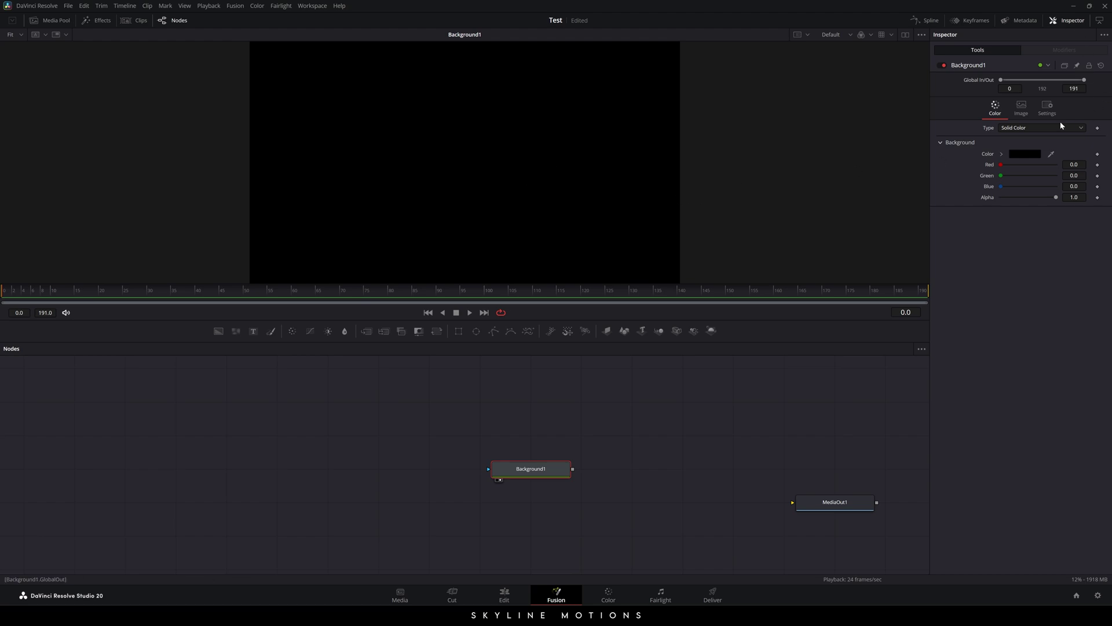
click(1023, 155)
click(539, 287)
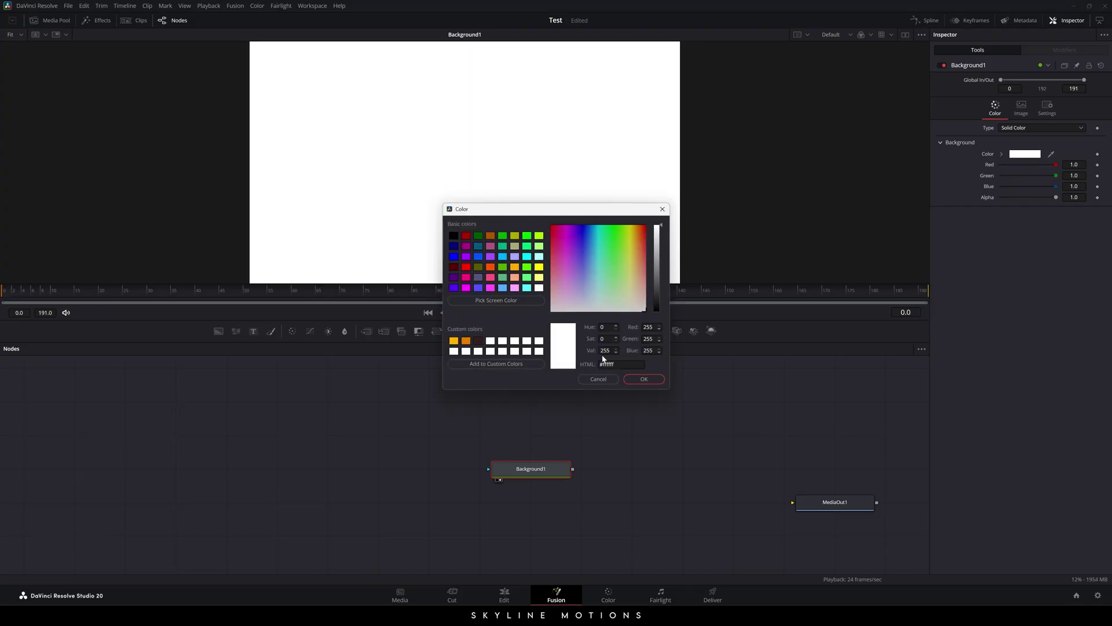
click(644, 379)
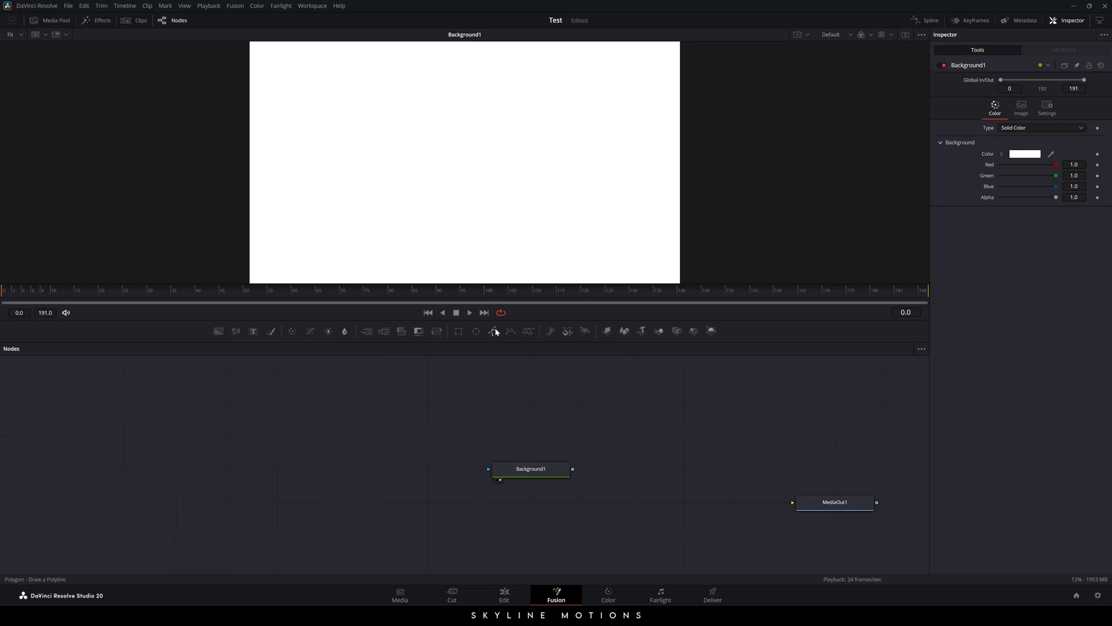
Attach a Polygon mask to Background1, place it beside that node, and save the project.
drag(496, 332, 531, 475)
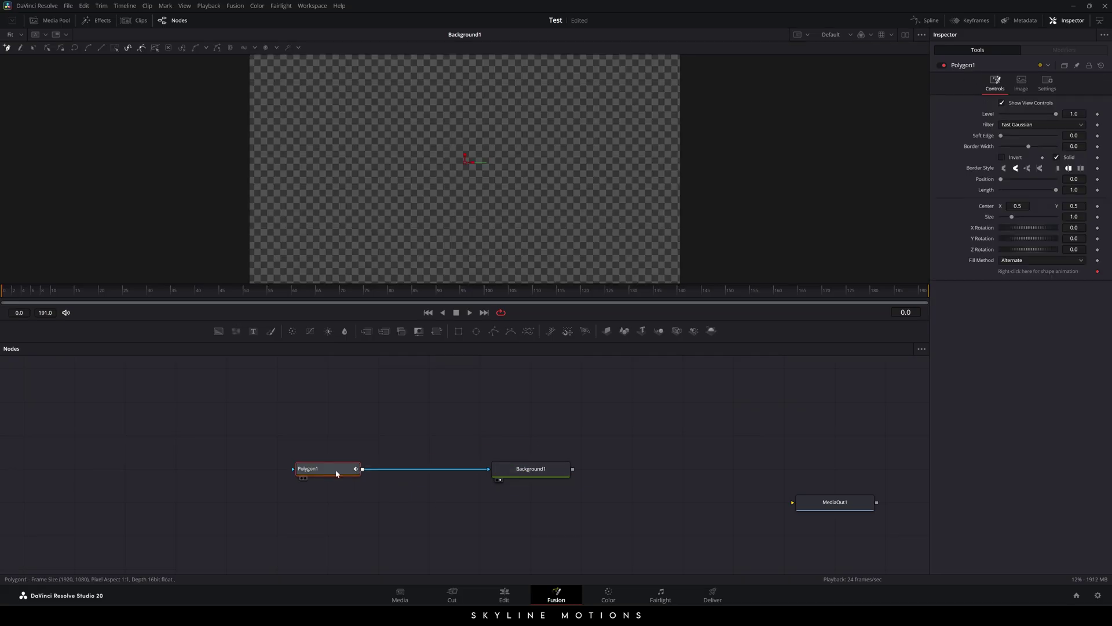
drag(331, 471, 381, 472)
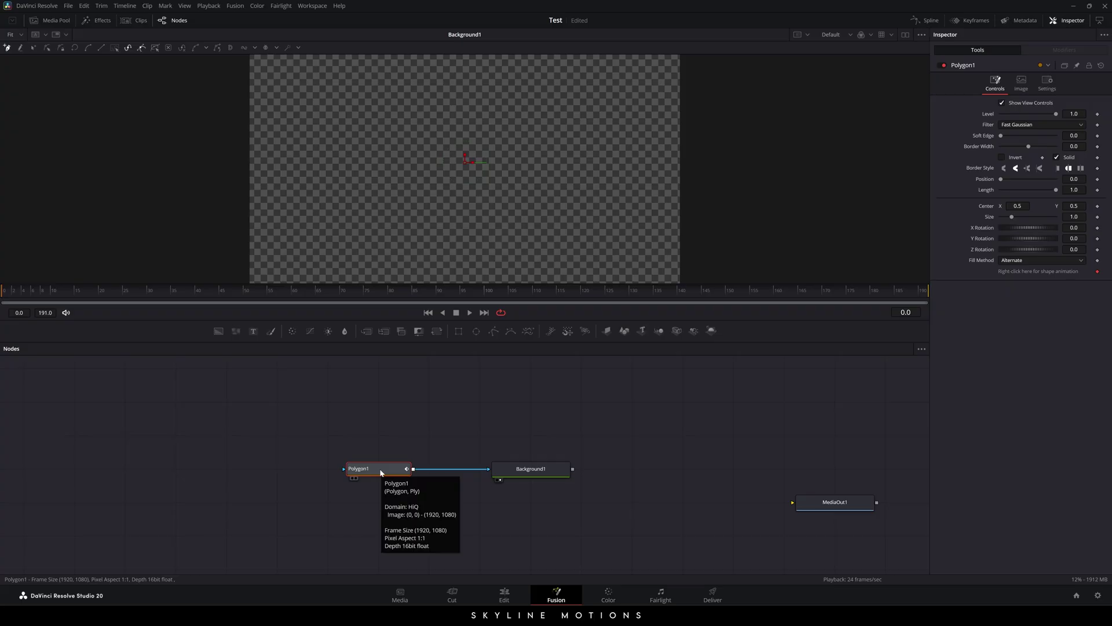
key(ctrl+s)
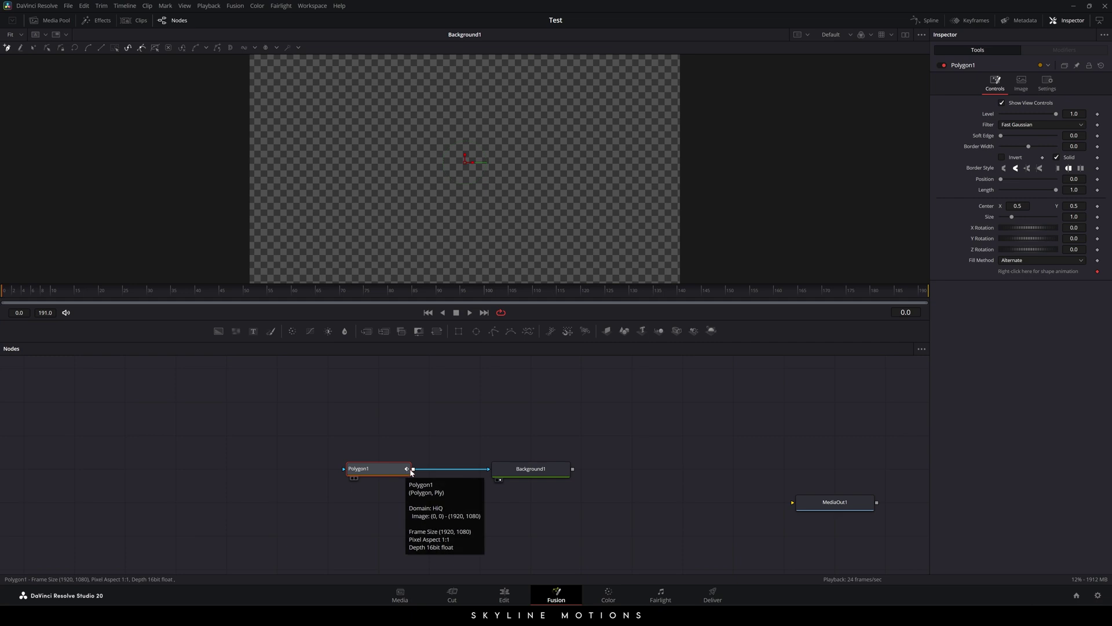
Remove the polyline shape animation from Polygon1 and show the guides in the viewer.
right_click(1014, 274)
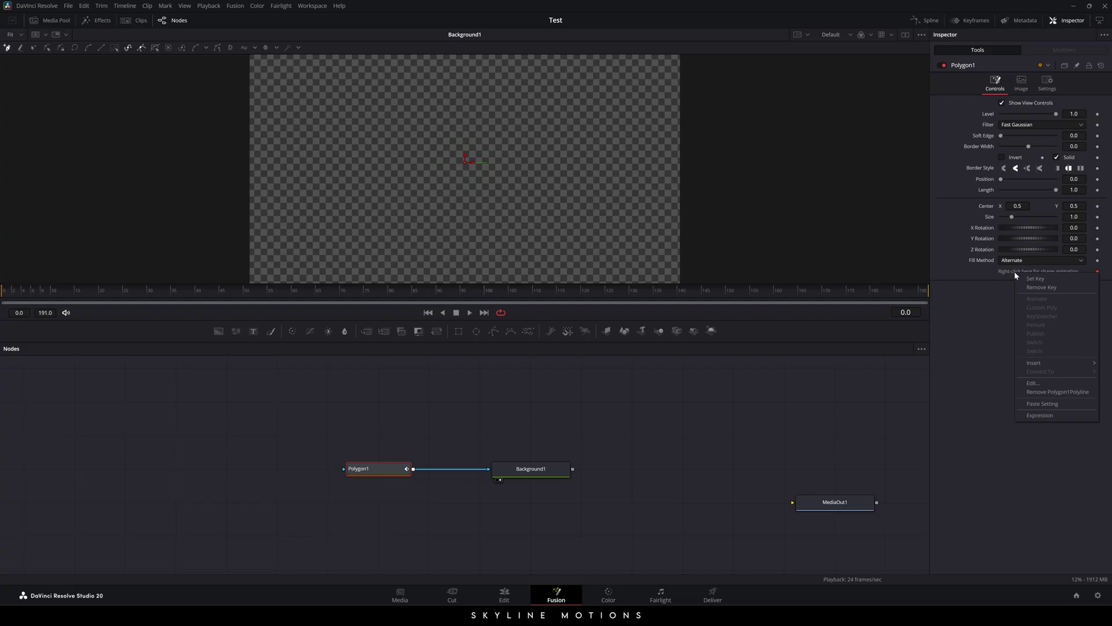
click(1067, 393)
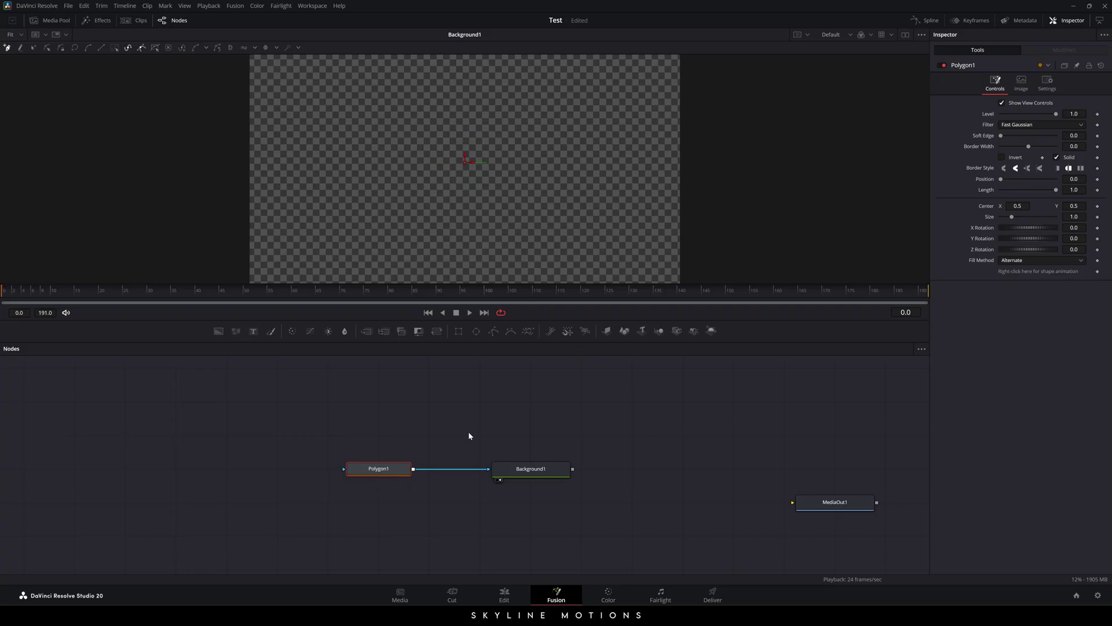
right_click(478, 120)
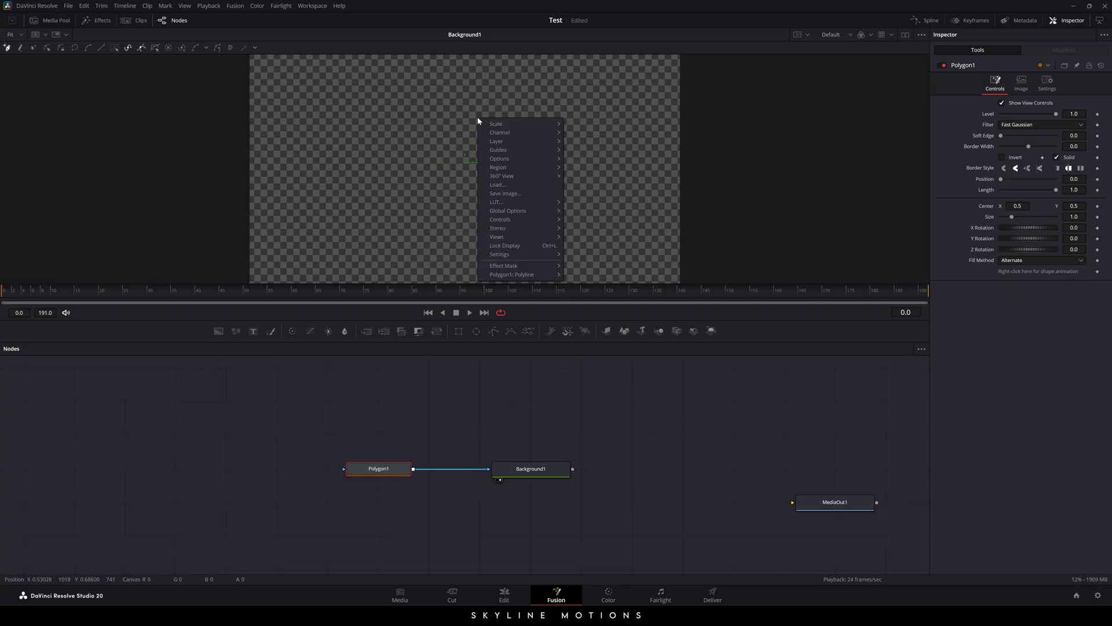
mouse_move(510, 148)
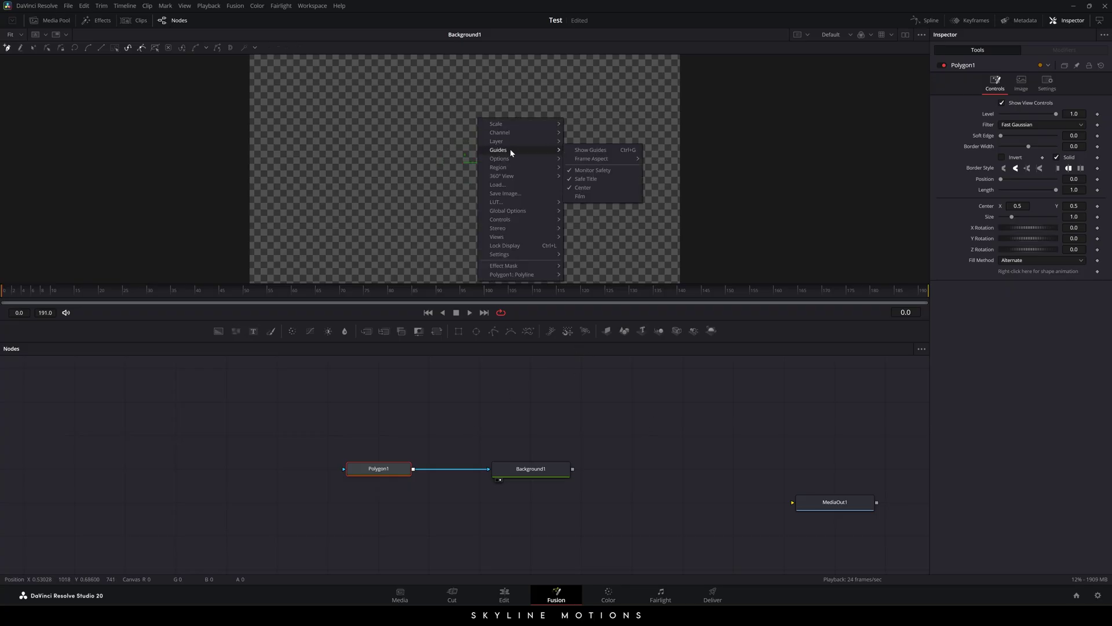
click(592, 151)
key(ctrl+g)
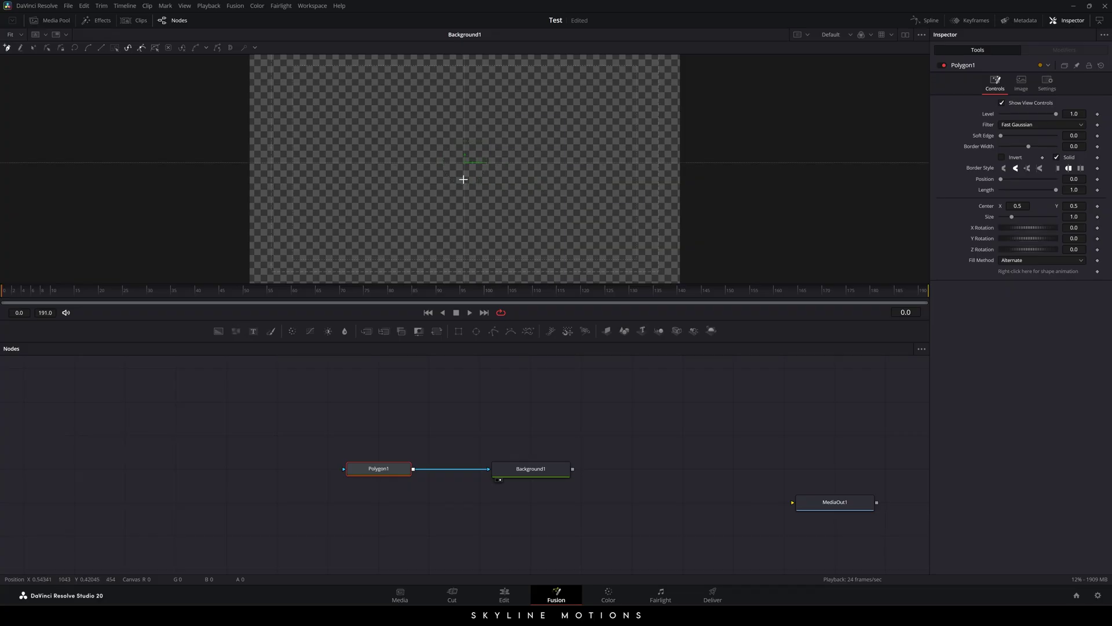
Draw a straight horizontal polygon line along the center guide, spanning between the two vertical safe-title guides.
key(ctrl+Up)
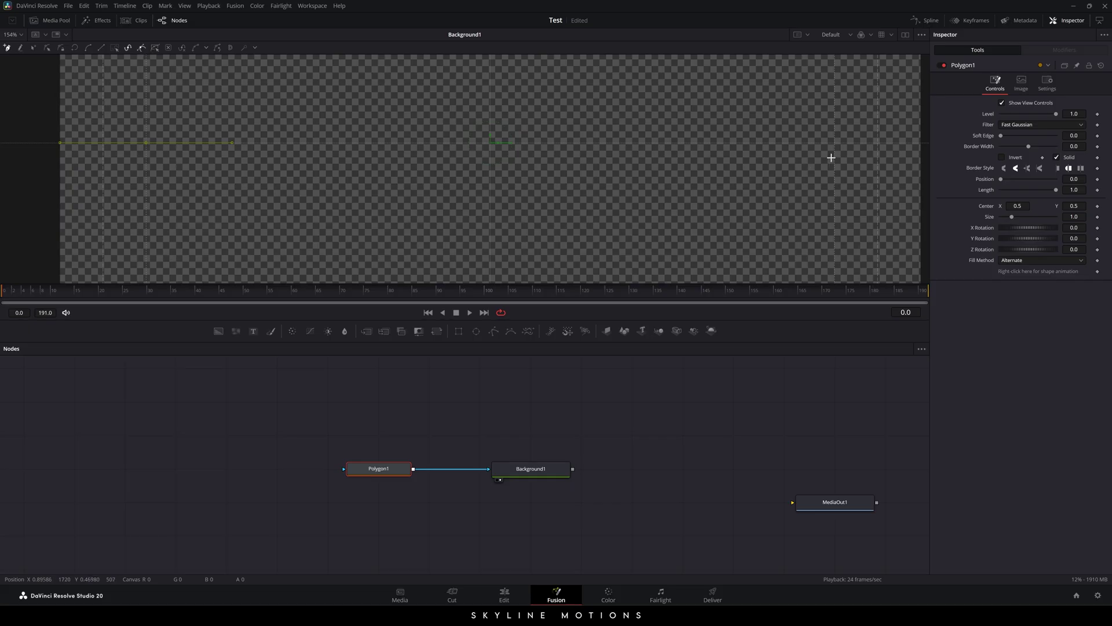
key(shift)
click(834, 143)
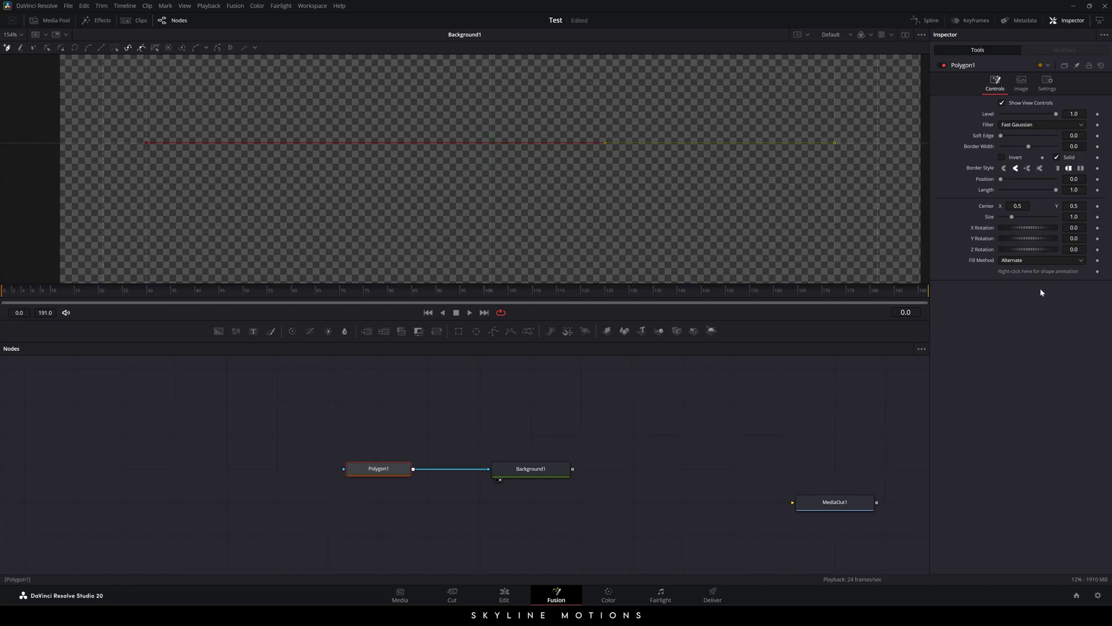
Turn off Solid for Polygon1 and set its border width to 0.005 with flat line ends.
click(1057, 158)
drag(1031, 150, 1041, 150)
click(1074, 146)
key(BackSpace)
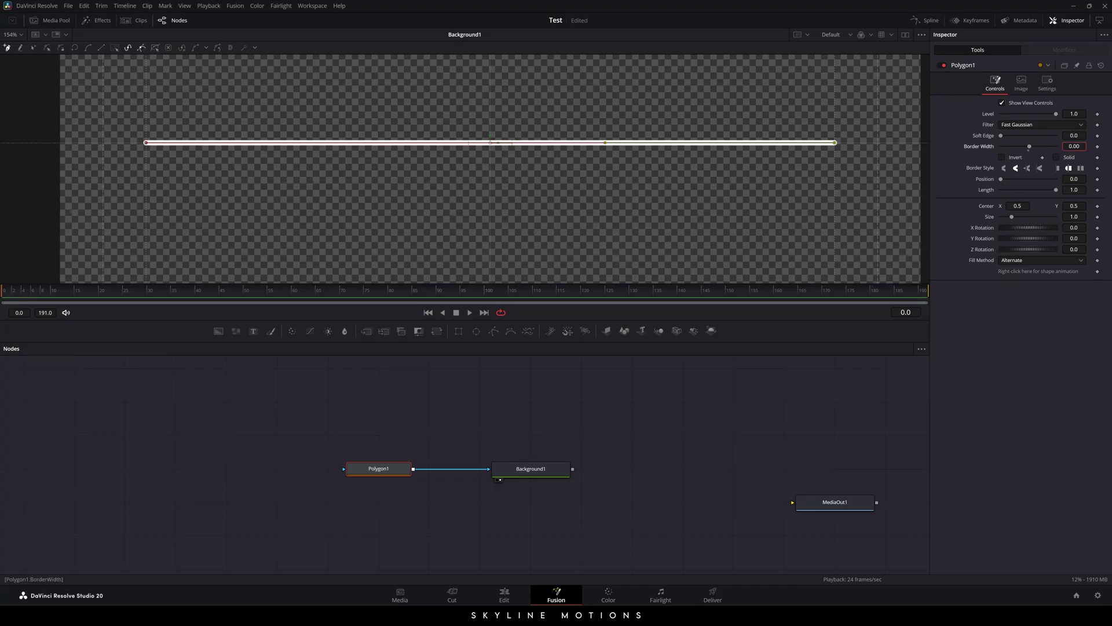
text(5)
key(Tab)
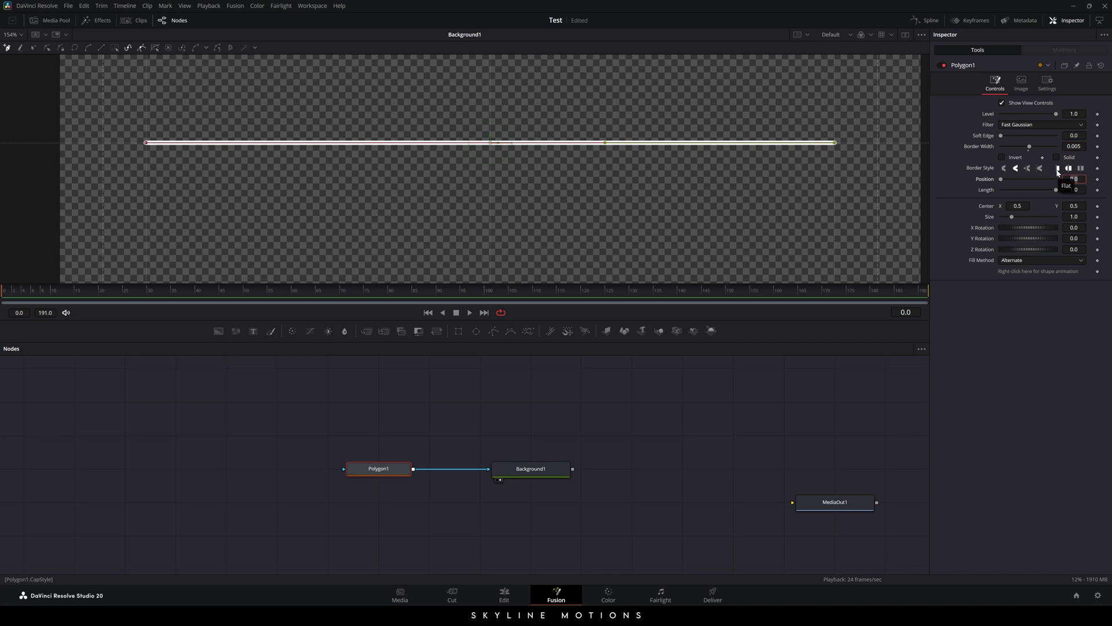
click(1058, 169)
Keyframe the polygon's Length at 1.0 on frame 30 and 0.0 on frame 0.
drag(165, 291, 151, 292)
right_click(986, 193)
click(992, 199)
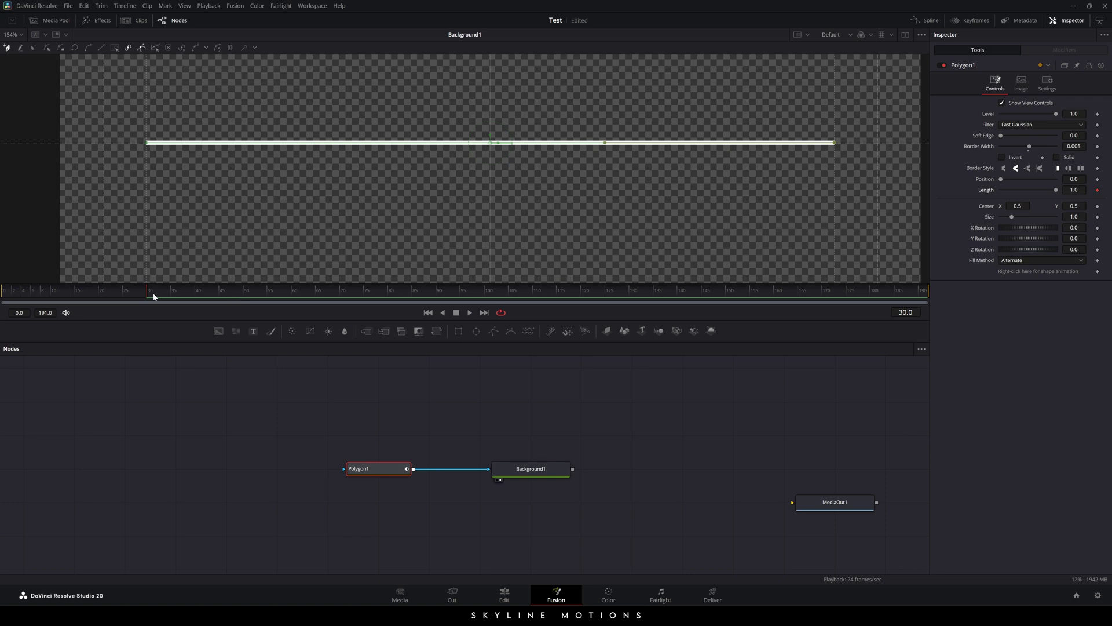
drag(85, 295, 4, 295)
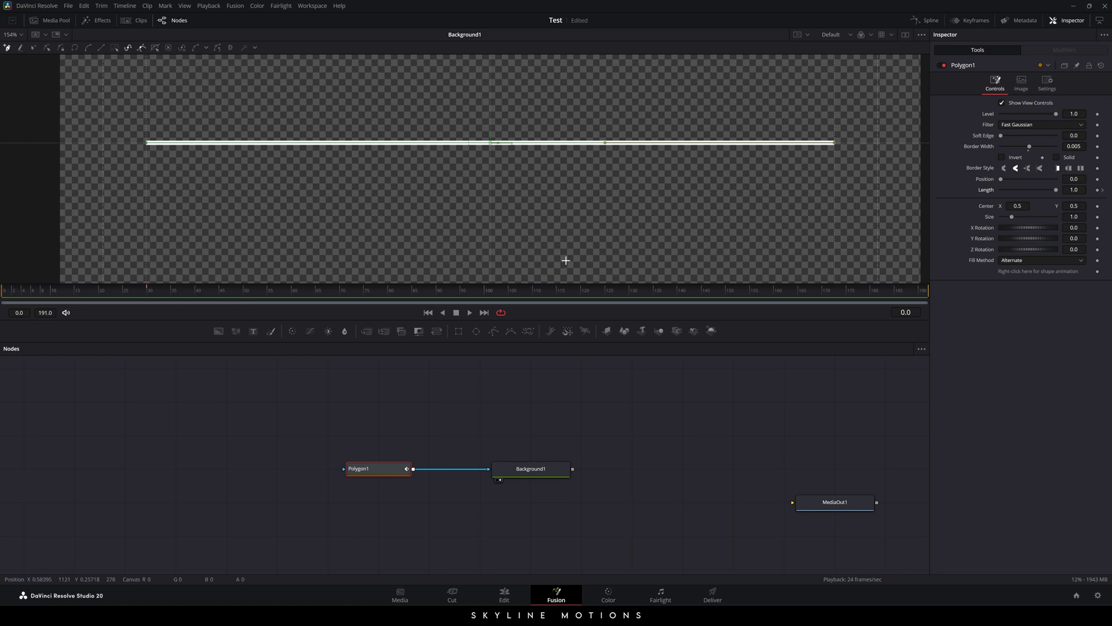
drag(1050, 193, 1000, 191)
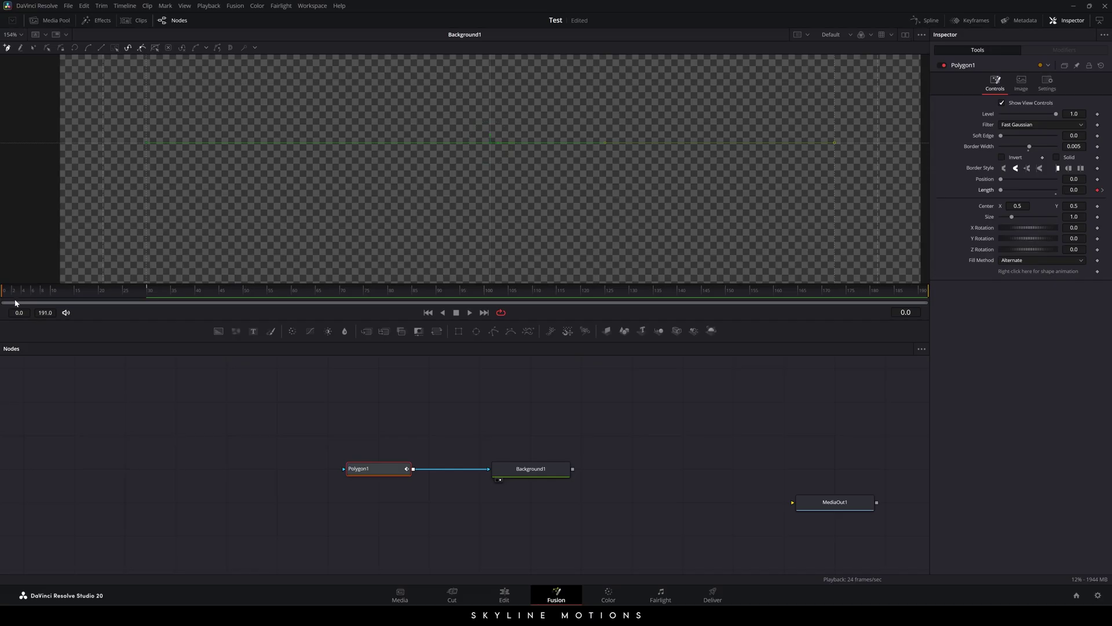
Keyframe Polygon1's Length at 1.0 on frame 155 and 0.0 on frame 185, and play back the line animation.
drag(3, 293, 752, 298)
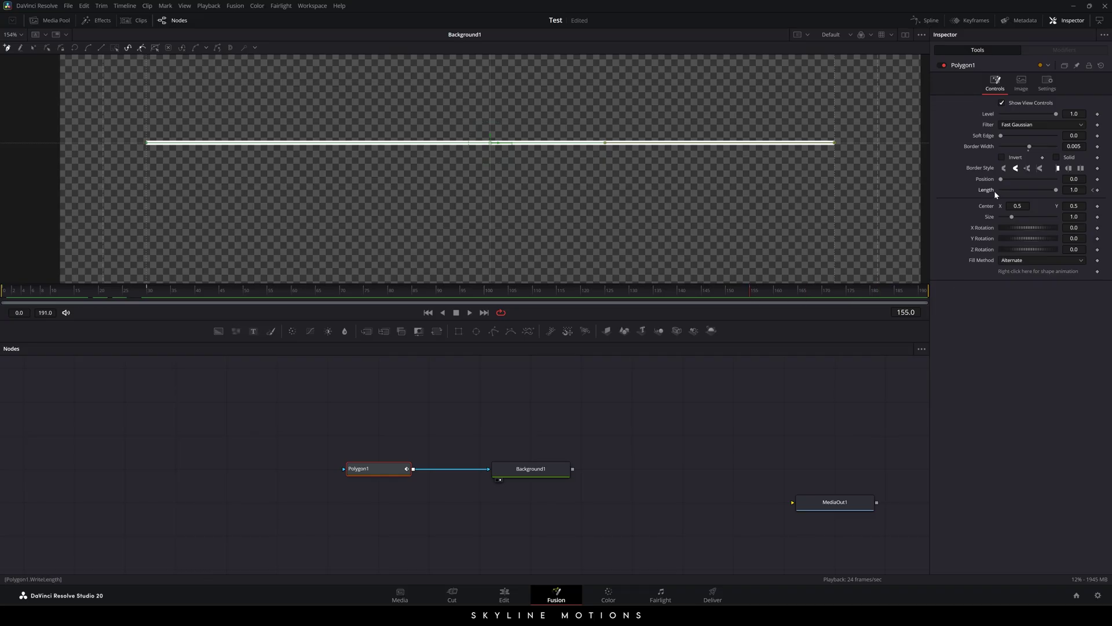
click(1098, 191)
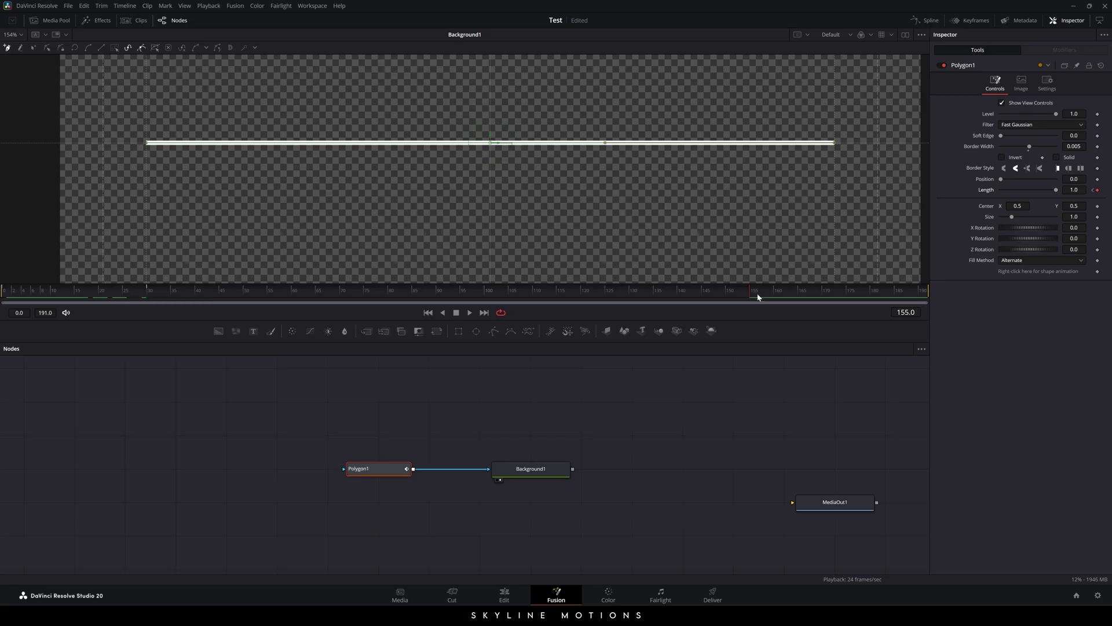
click(894, 298)
drag(1055, 191, 1005, 191)
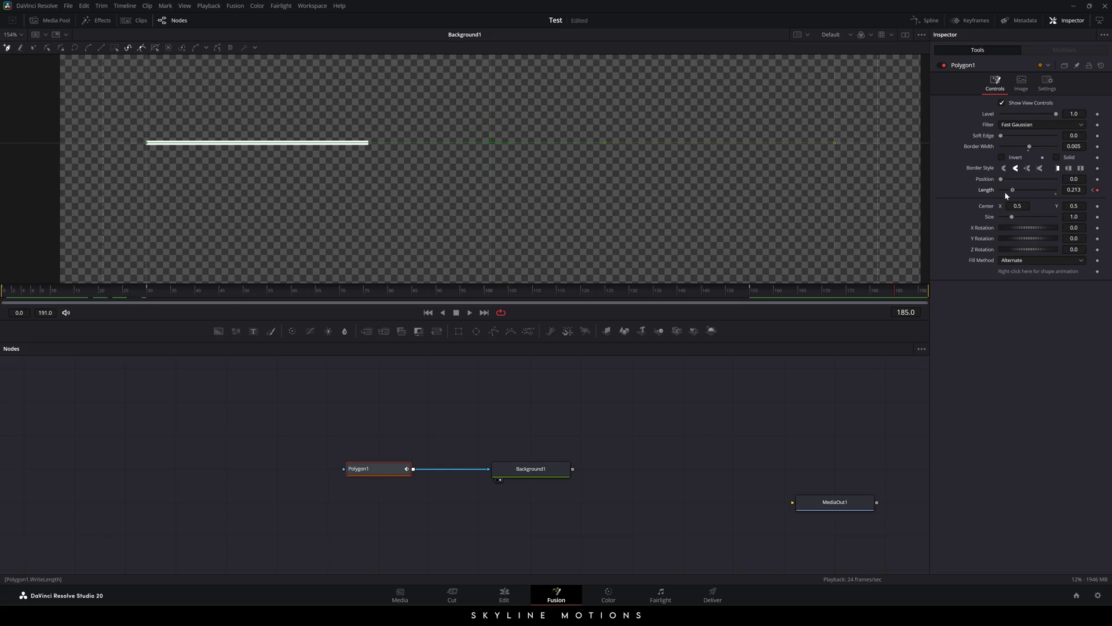
drag(543, 303, 699, 288)
drag(766, 288, 1, 283)
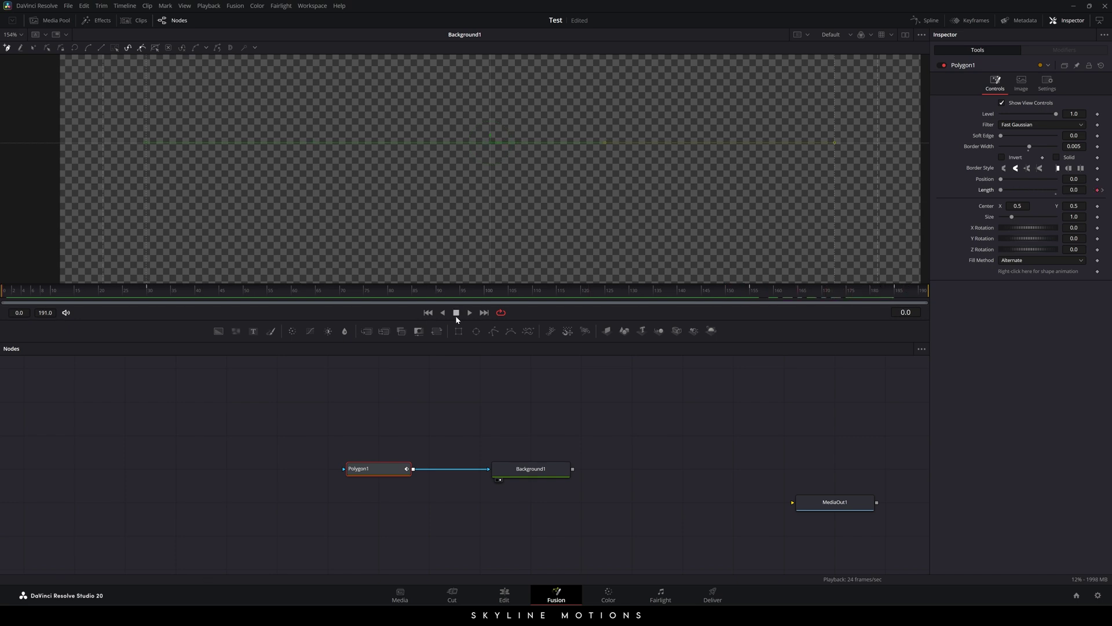
click(469, 313)
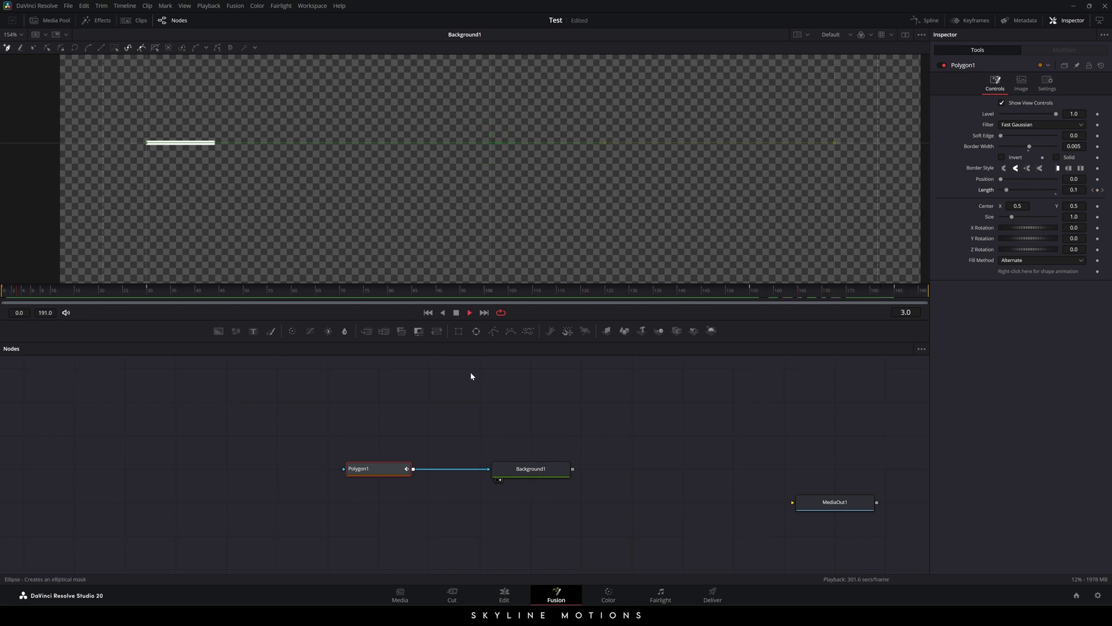
click(455, 313)
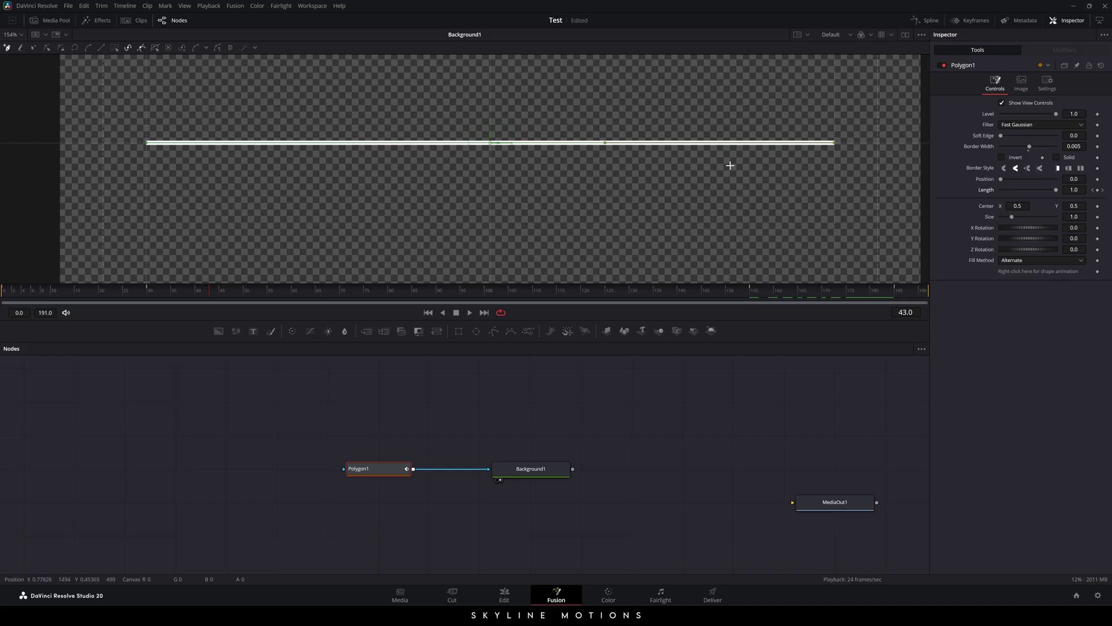
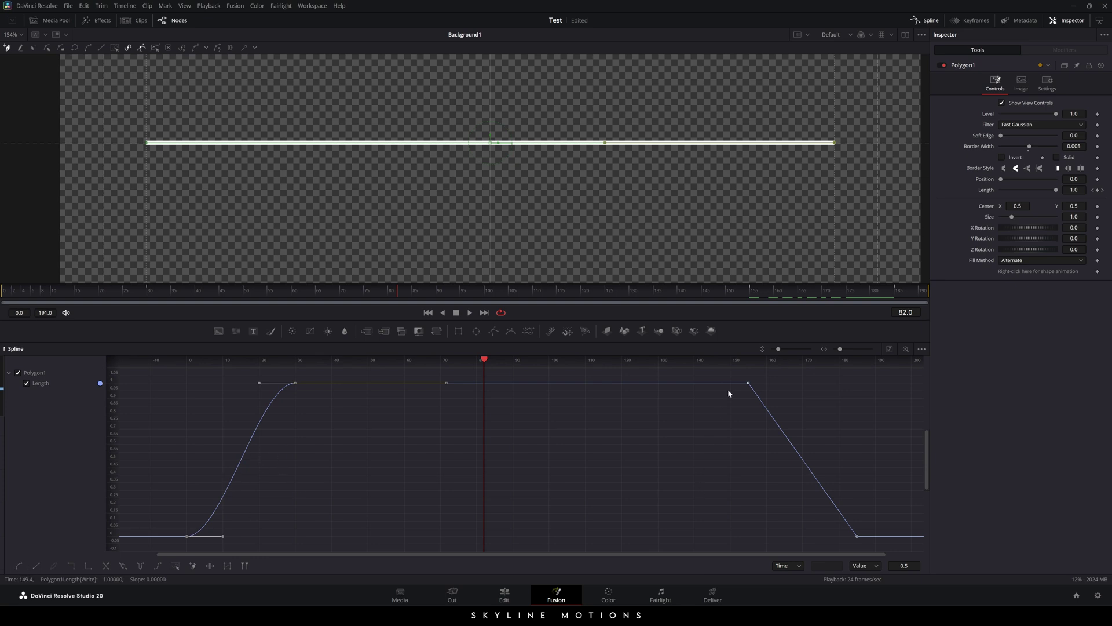
Smooth the Length curve of Polygon1 at its keyframes on frames 155 and 185.
drag(732, 377, 814, 429)
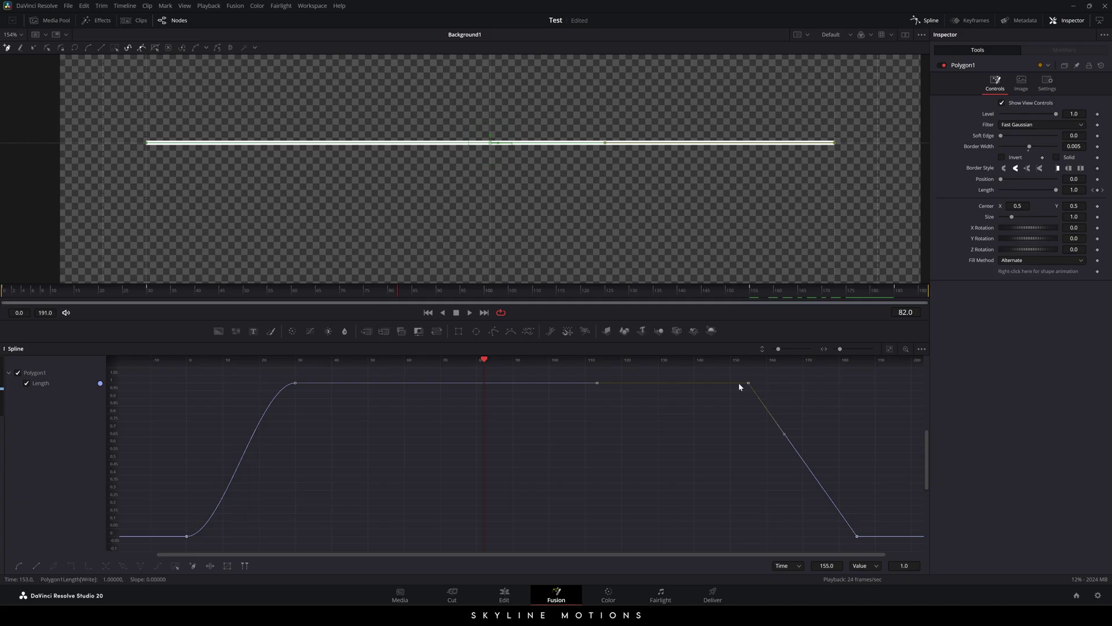
drag(735, 374, 866, 542)
key(s)
Extend the Length curve handles horizontally from frame 30 back to frame 0 and from frame 155 to frame 185, and preview the easing.
mouse_move(485, 362)
mouse_down()
mouse_move(279, 401)
mouse_move(243, 520)
mouse_move(208, 506)
mouse_move(196, 487)
mouse_move(209, 482)
mouse_move(187, 482)
mouse_up()
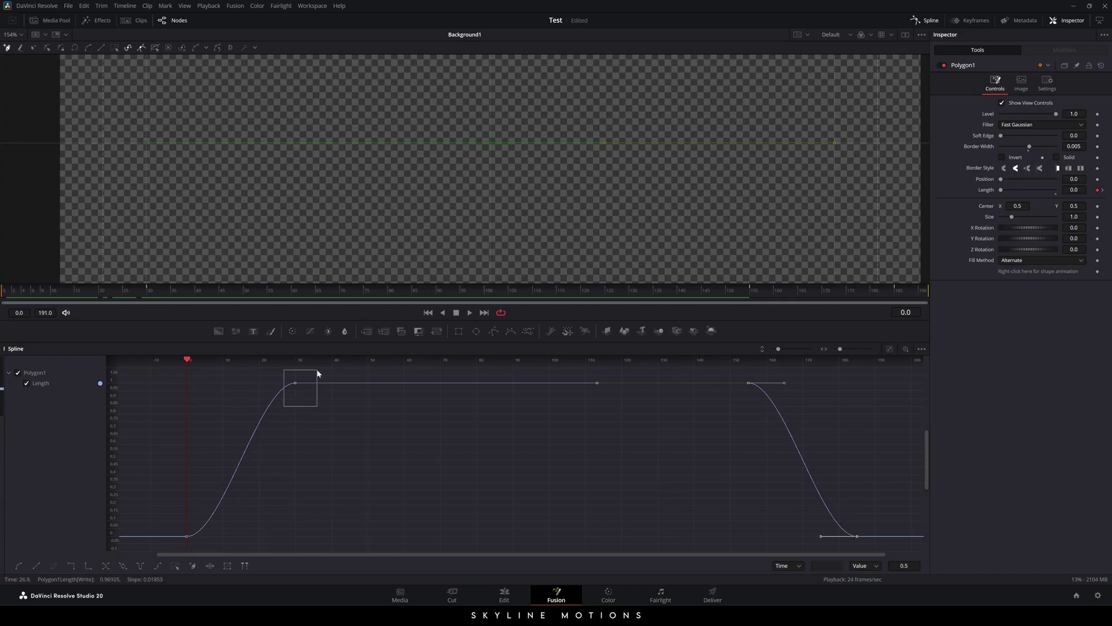
drag(283, 406, 856, 395)
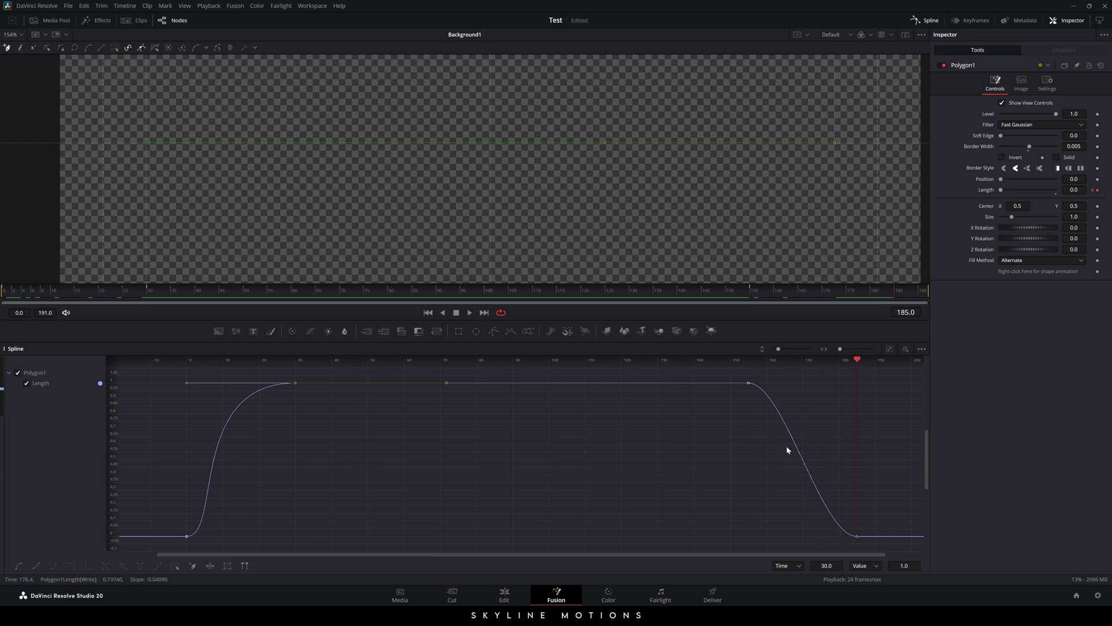
drag(761, 390, 856, 388)
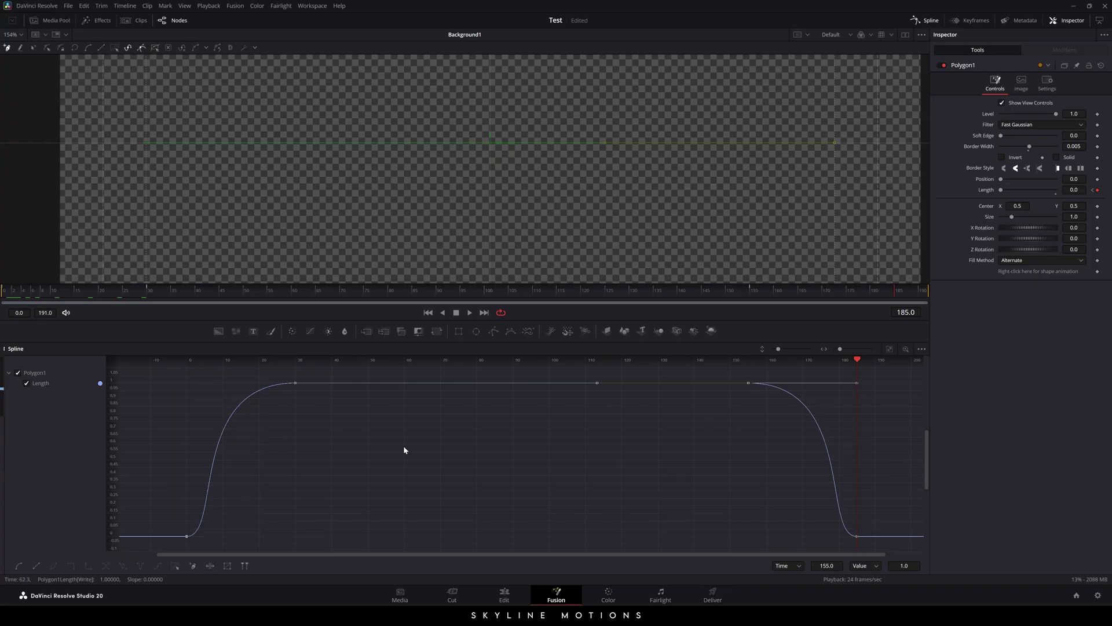
click(17, 373)
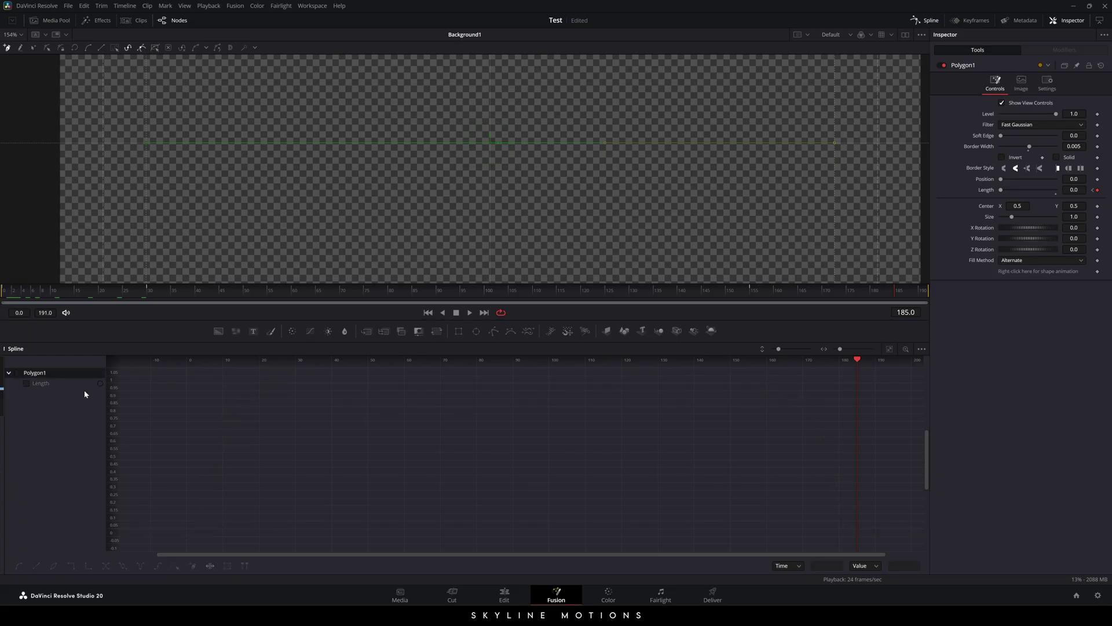
click(926, 20)
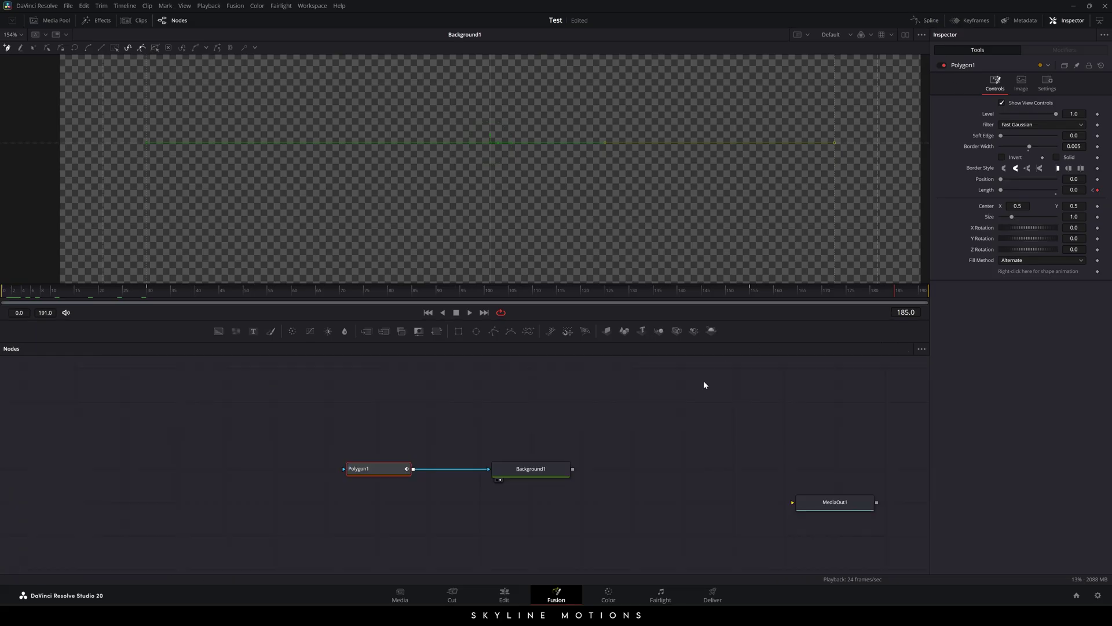
click(500, 410)
click(428, 312)
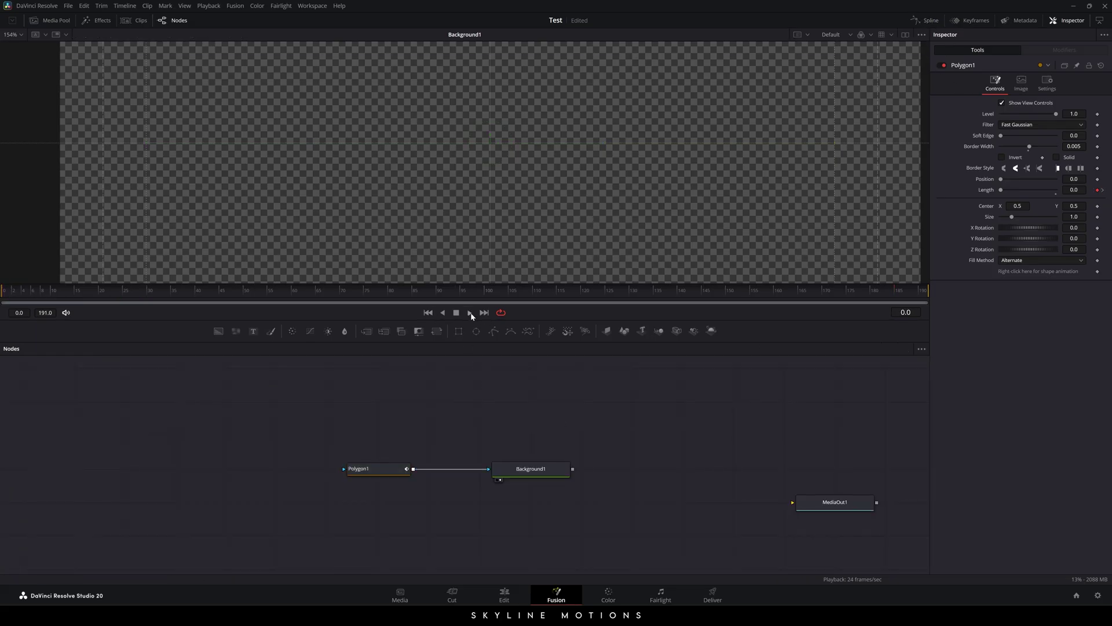
click(470, 312)
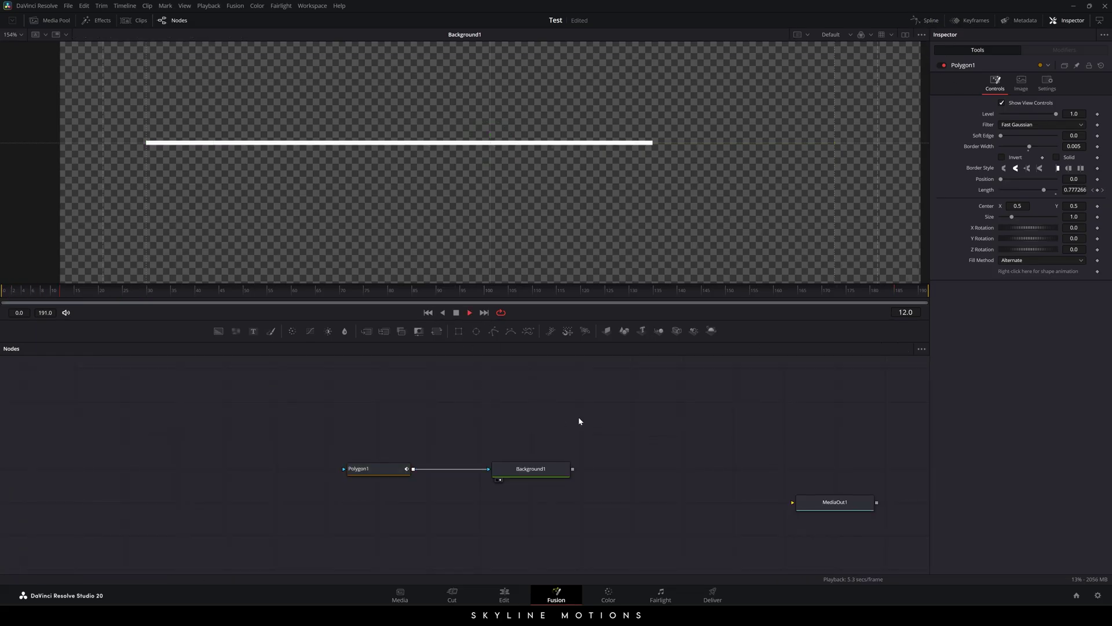
click(457, 313)
Move Polygon1 closer to Background1 and duplicate both connected nodes.
drag(508, 409, 458, 420)
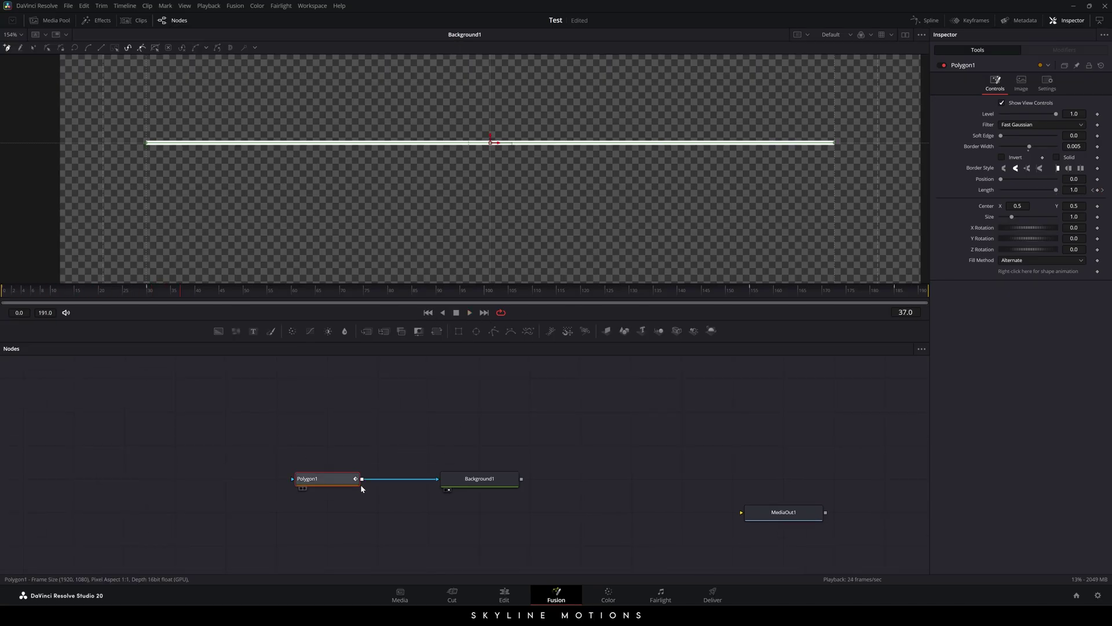
drag(358, 483, 409, 484)
drag(347, 432, 522, 519)
key(ctrl+c)
click(477, 448)
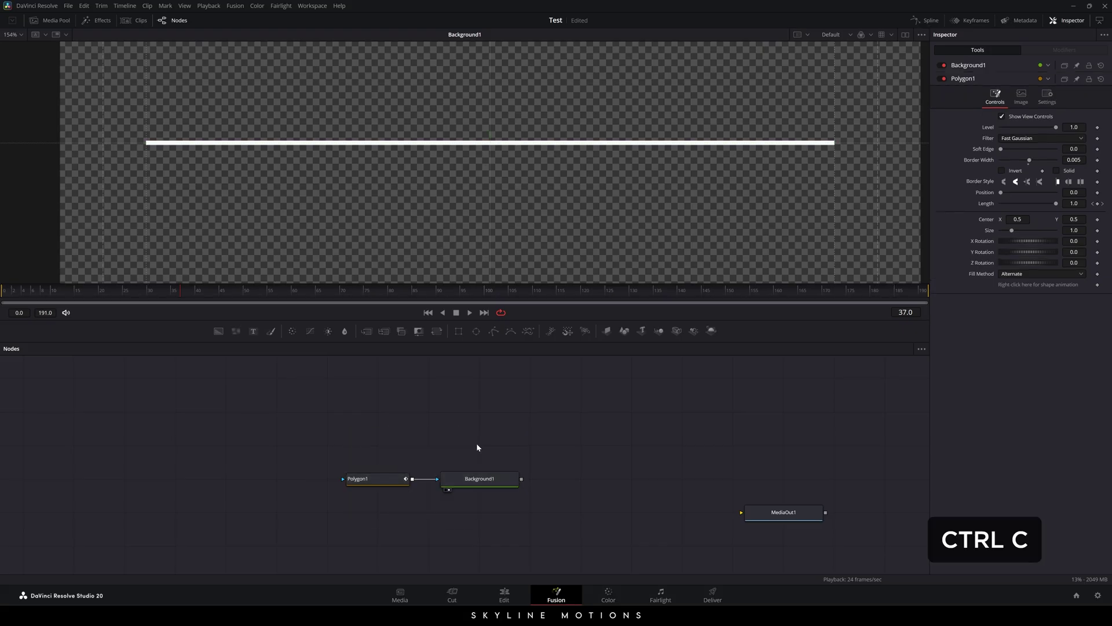
key(ctrl+v)
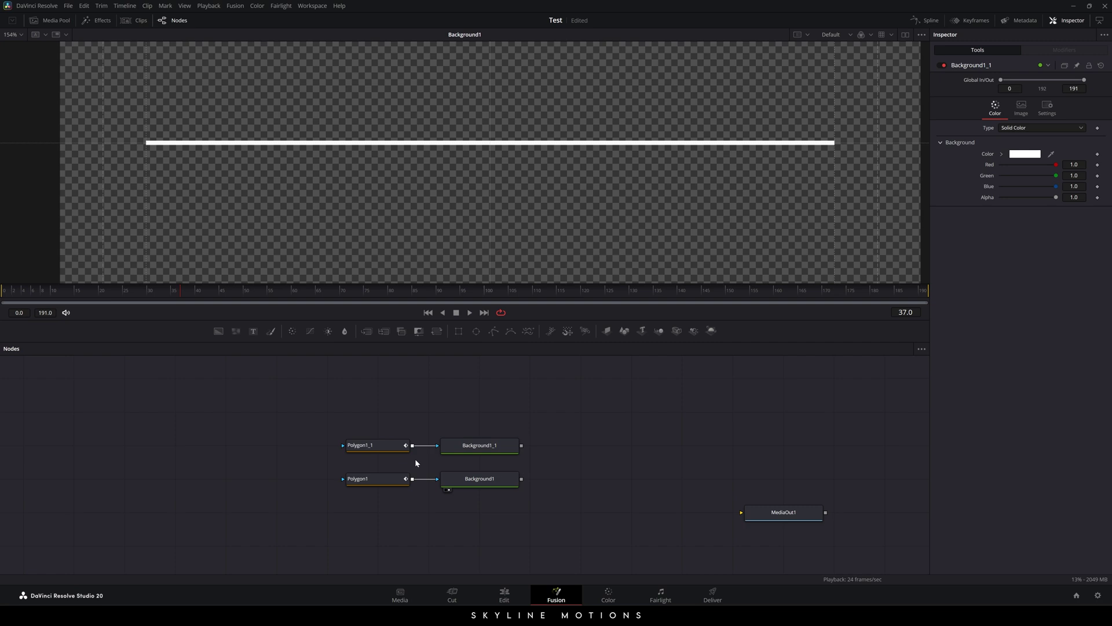
Rename the copied background node as Background2.
click(484, 451)
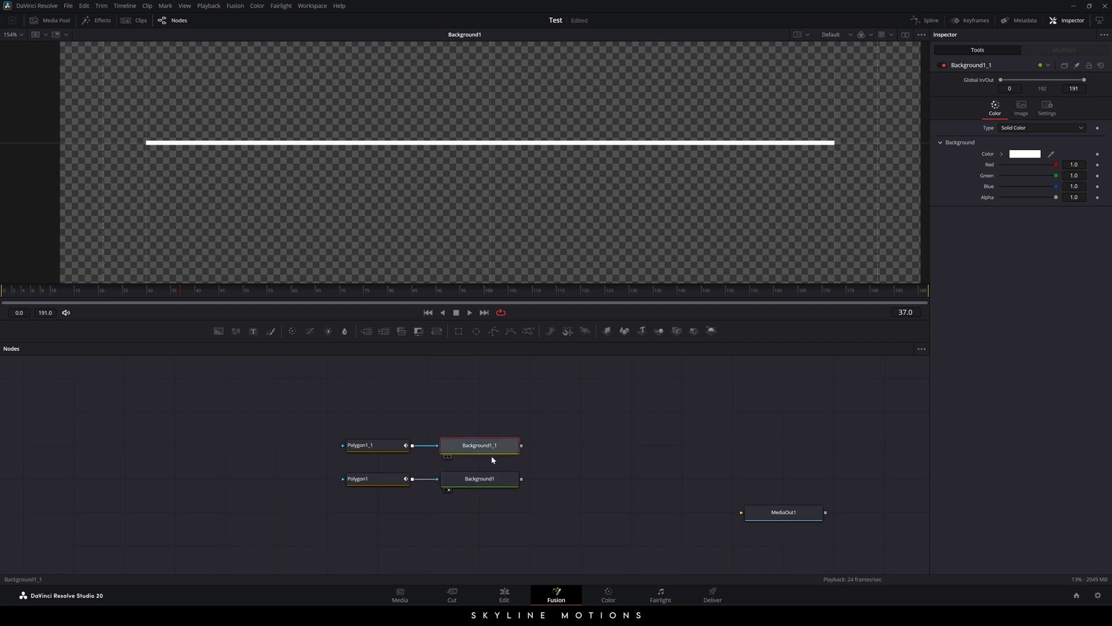
key(F2)
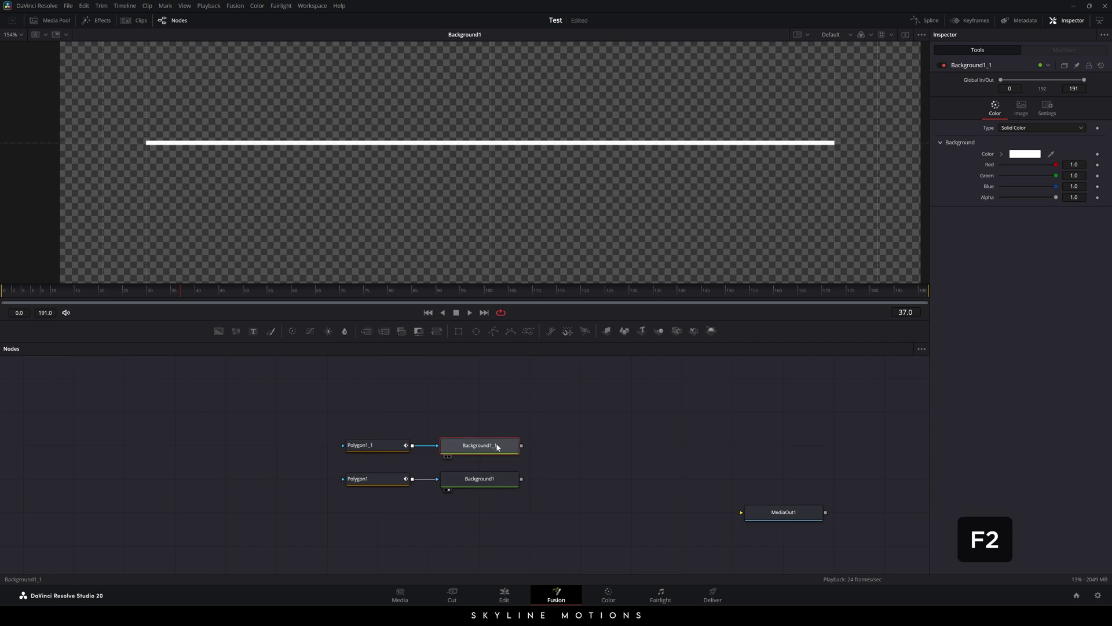
key(End)
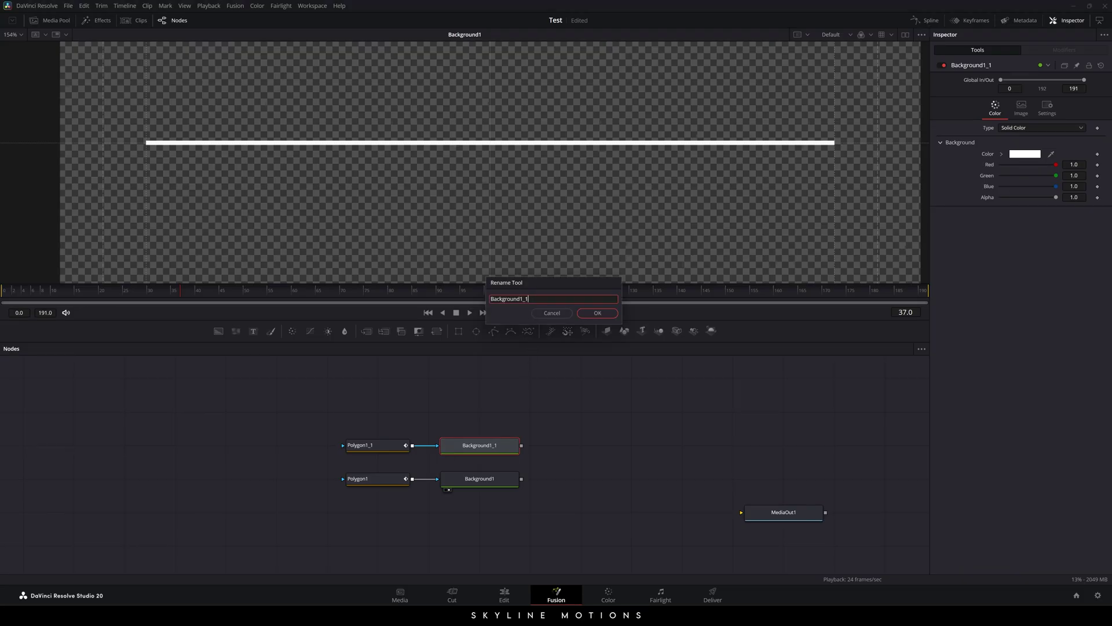
key(BackSpace)
key(BackSpace)
text(2)
key(Return)
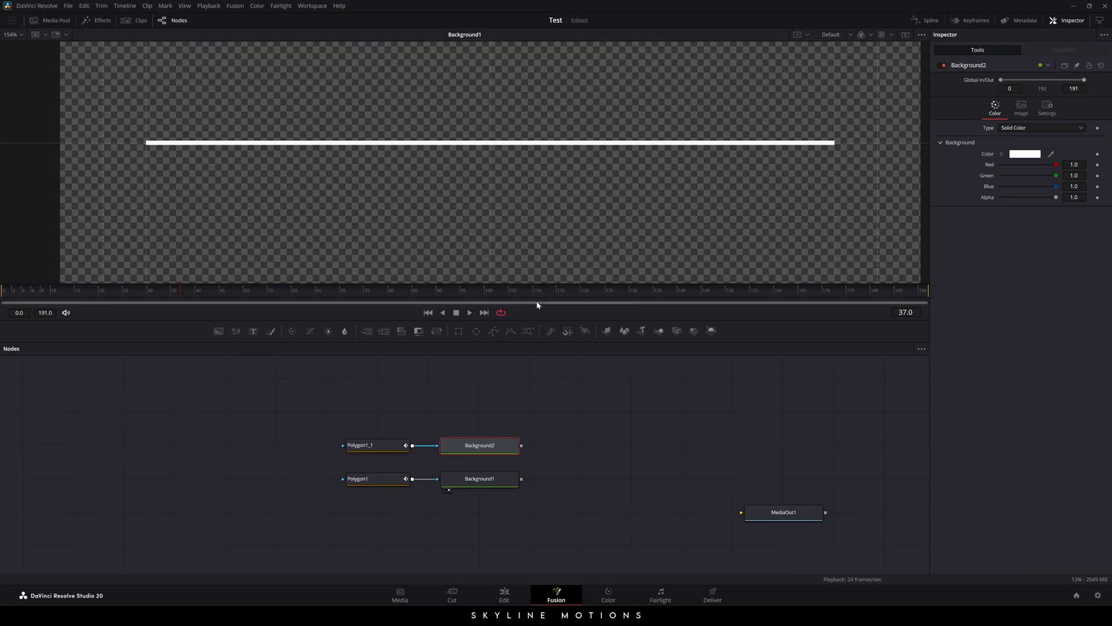
Rename the copied polygon node as Polygon2.
click(381, 448)
key(F2)
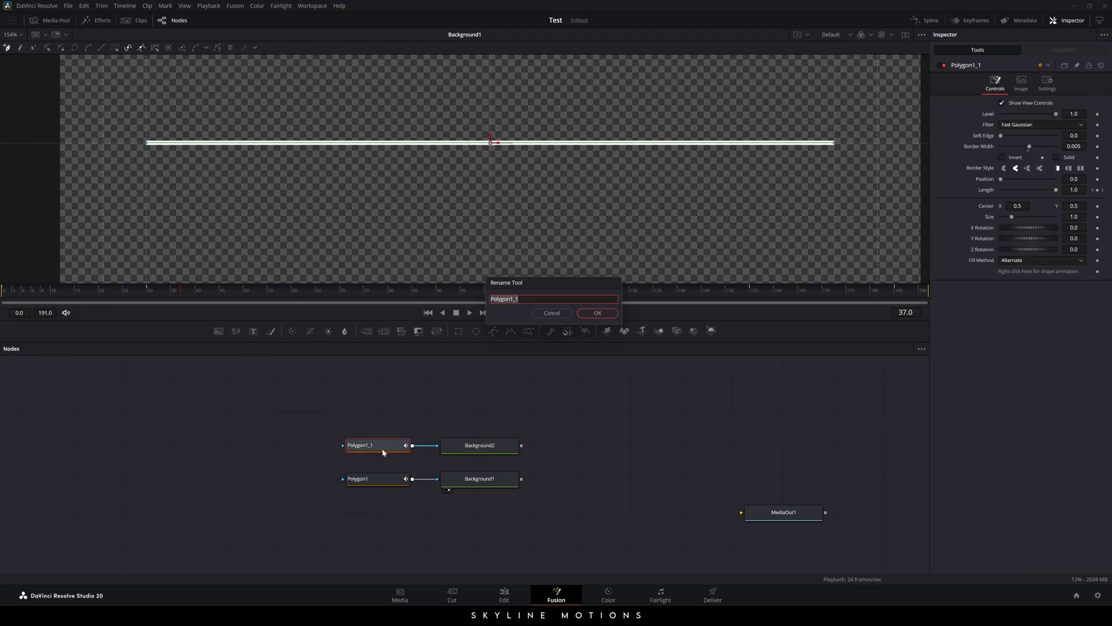
key(End)
key(BackSpace)
key(BackSpace)
key(BackSpace)
text(2)
key(Return)
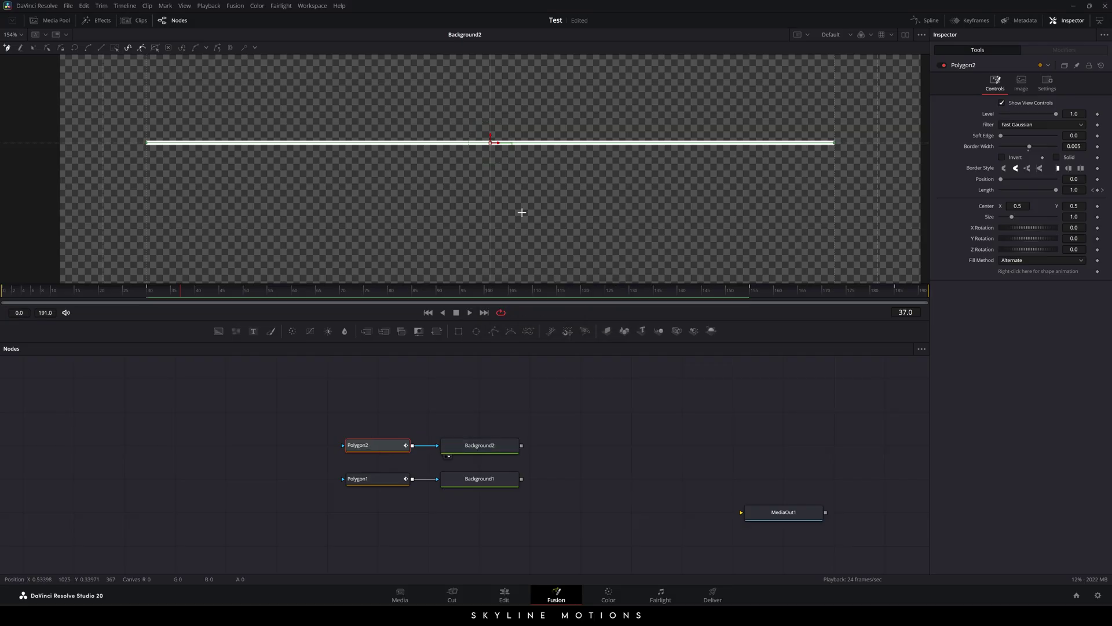
Change the color of Background2 to bright green, #55ff00.
click(476, 445)
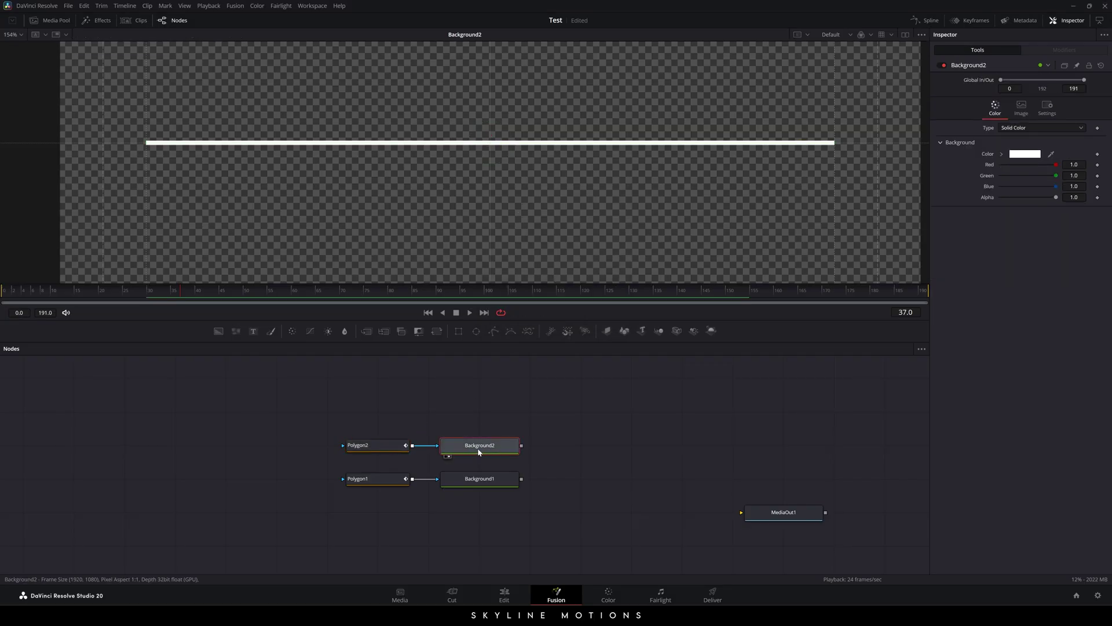
click(1025, 154)
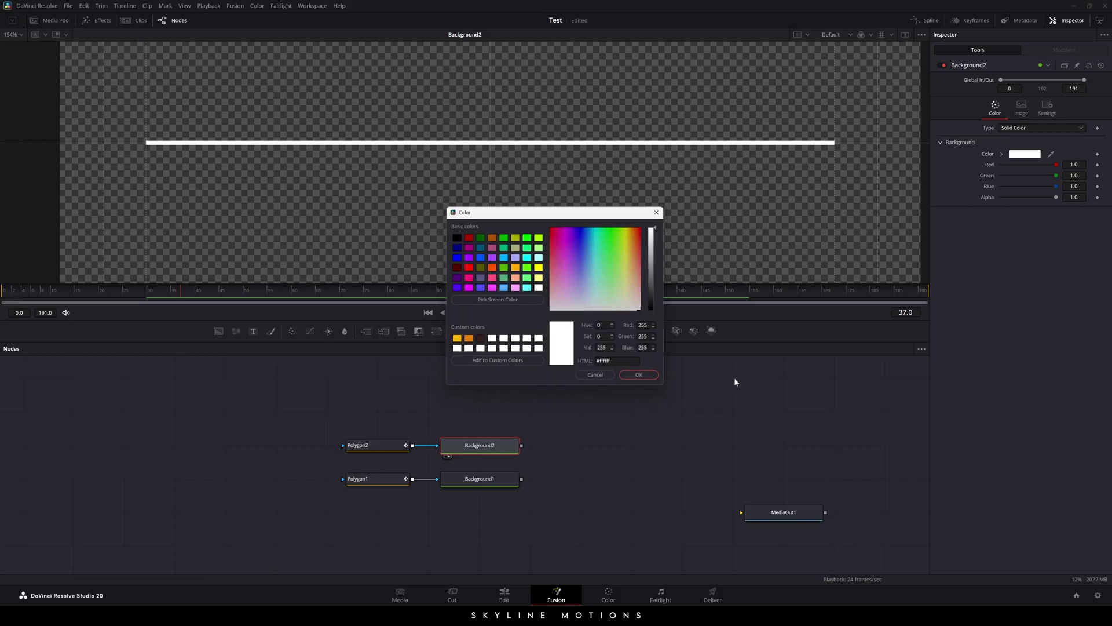
click(527, 267)
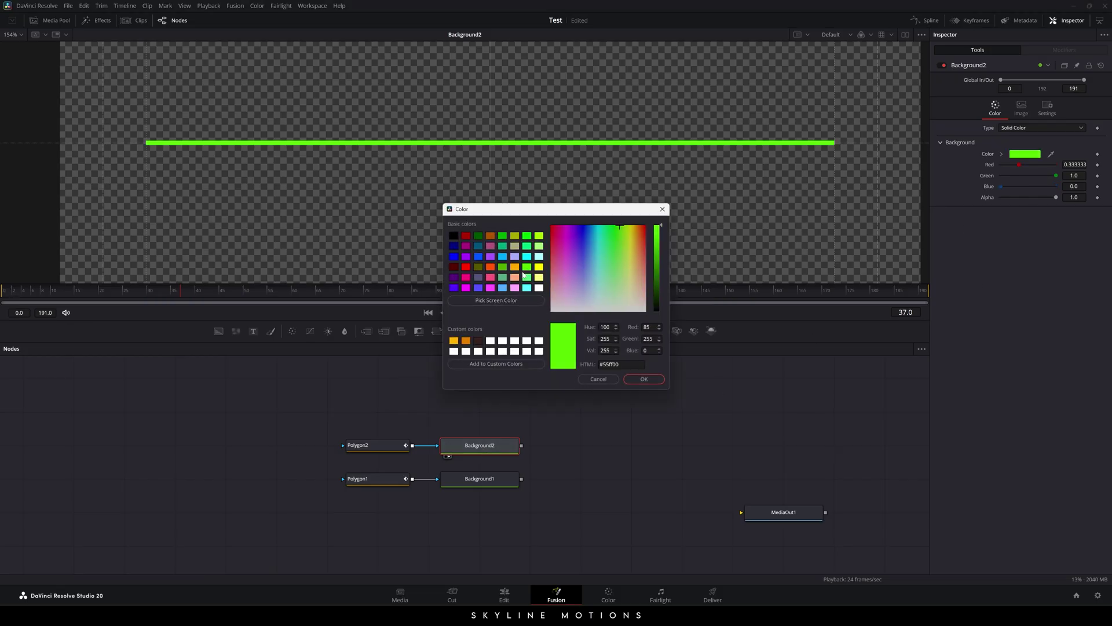
click(642, 380)
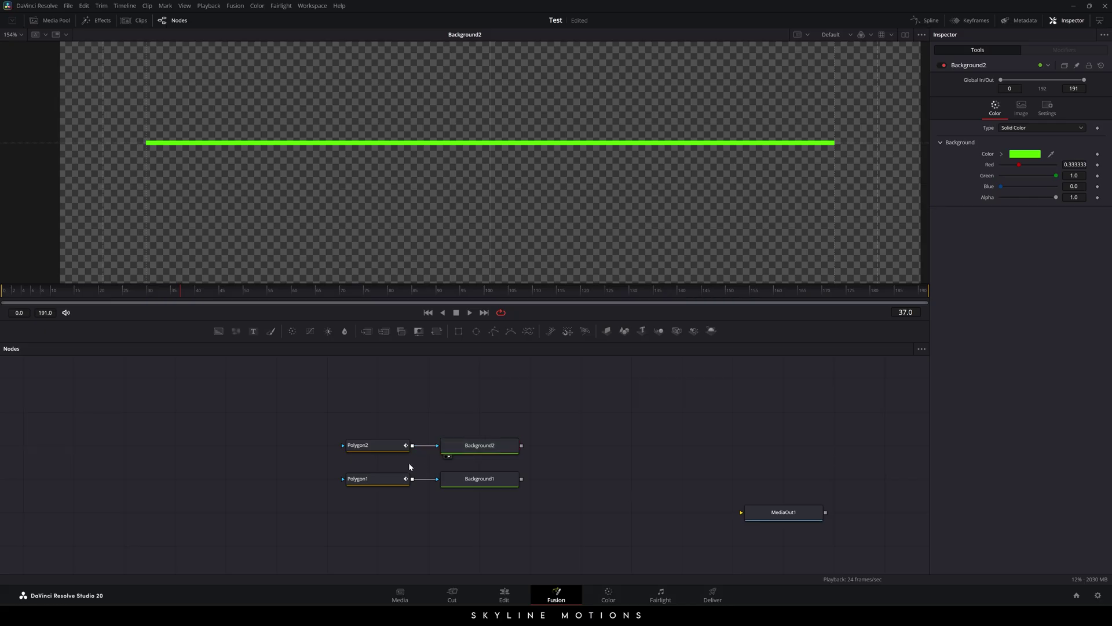
Set Polygon2's Length keyframe on frame 30 to 0.6.
click(373, 444)
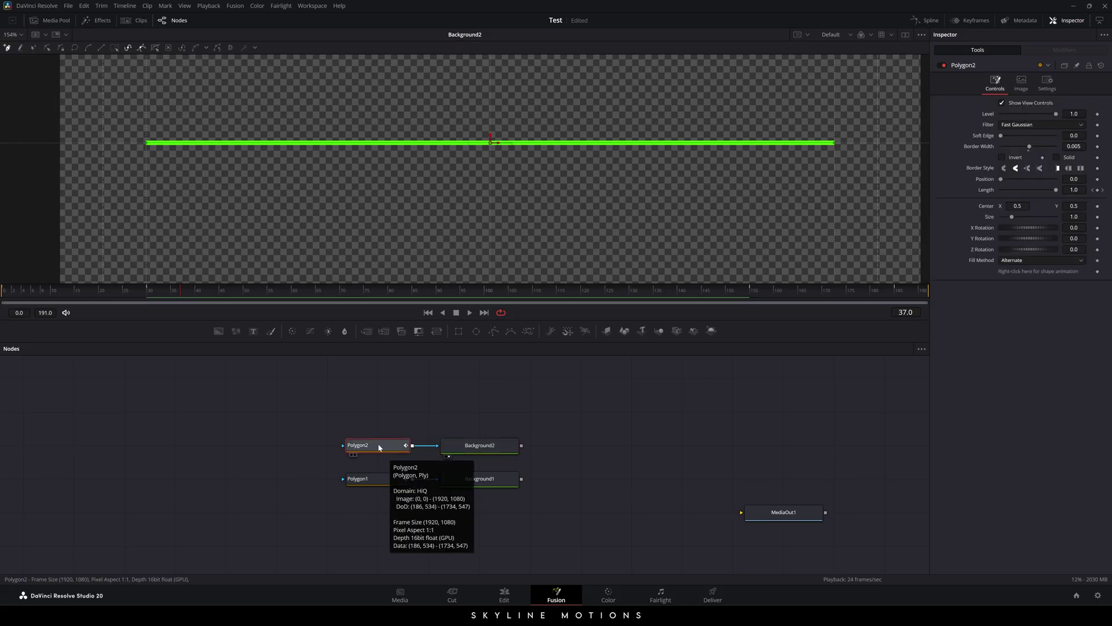
click(150, 296)
click(134, 291)
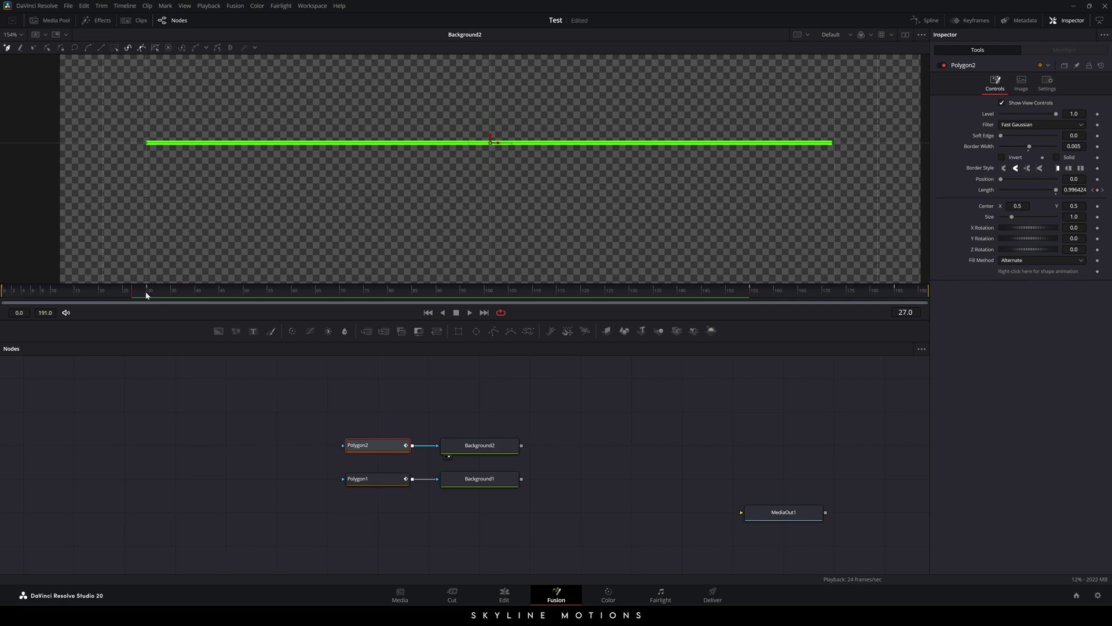
click(149, 296)
drag(1056, 190, 1048, 193)
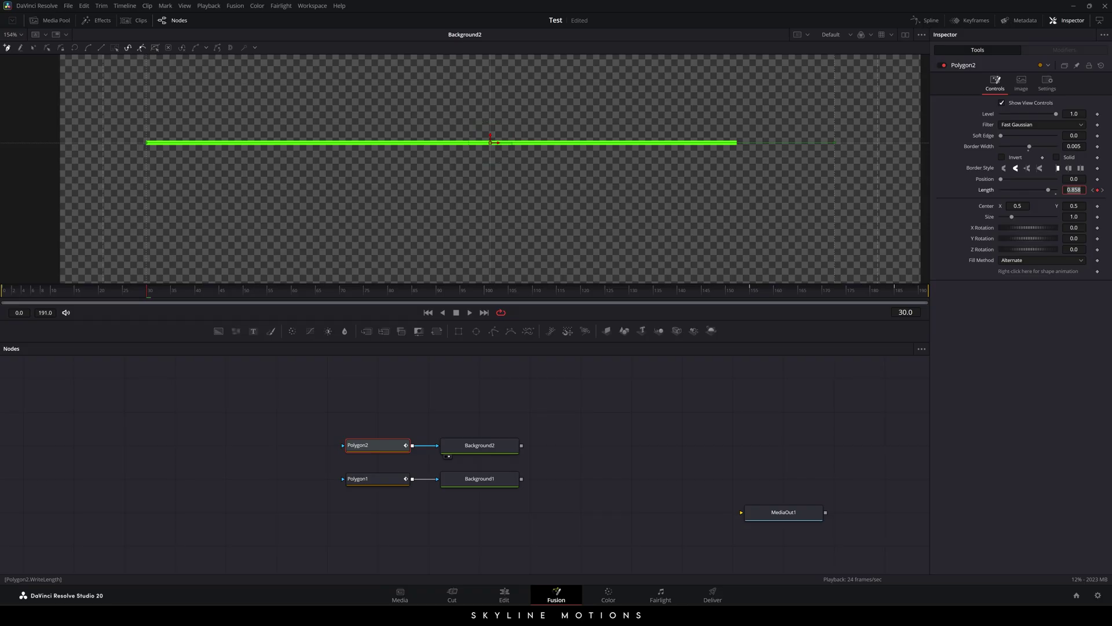
key(BackSpace)
key(Tab)
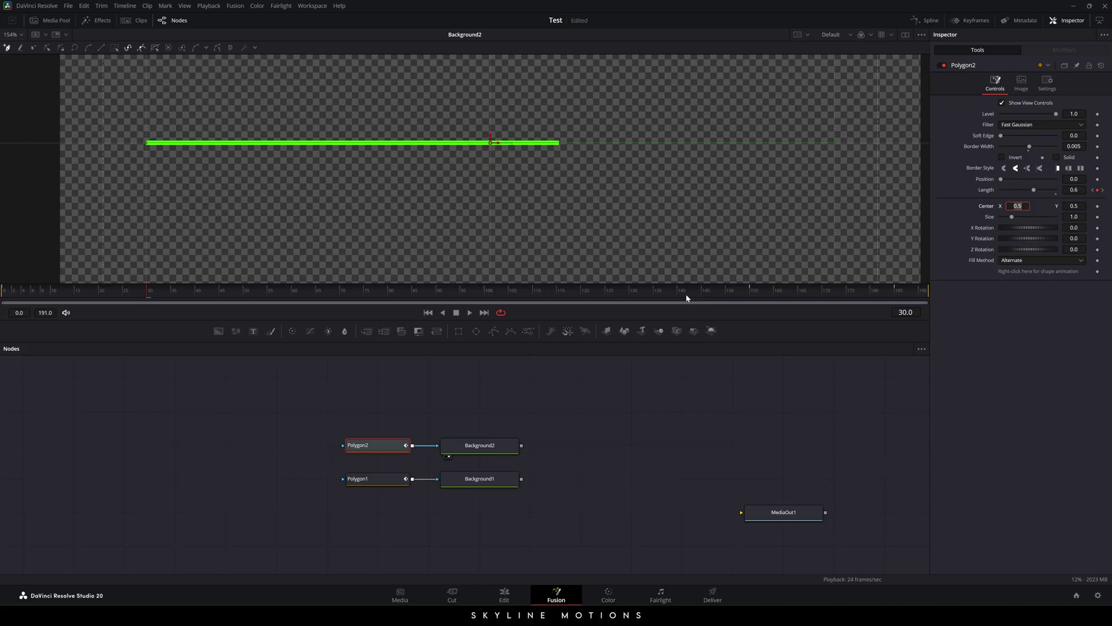
Set Polygon2's Length keyframe on frame 155 to 0.6 and scrub through the timeline to check the shorter line.
click(750, 291)
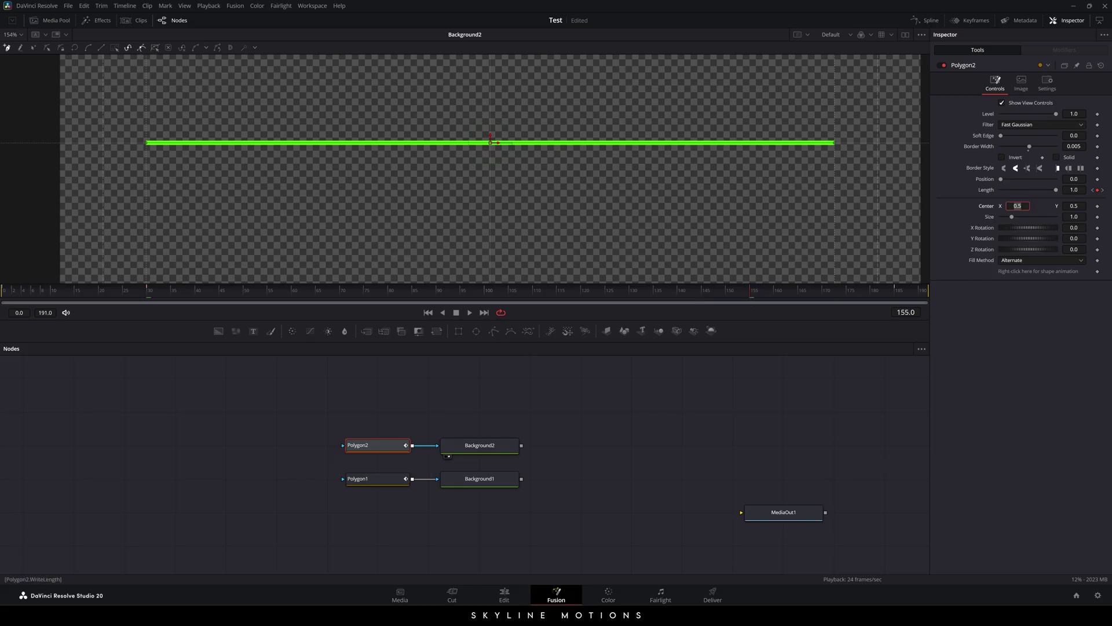
click(1074, 190)
text(0.6)
key(Tab)
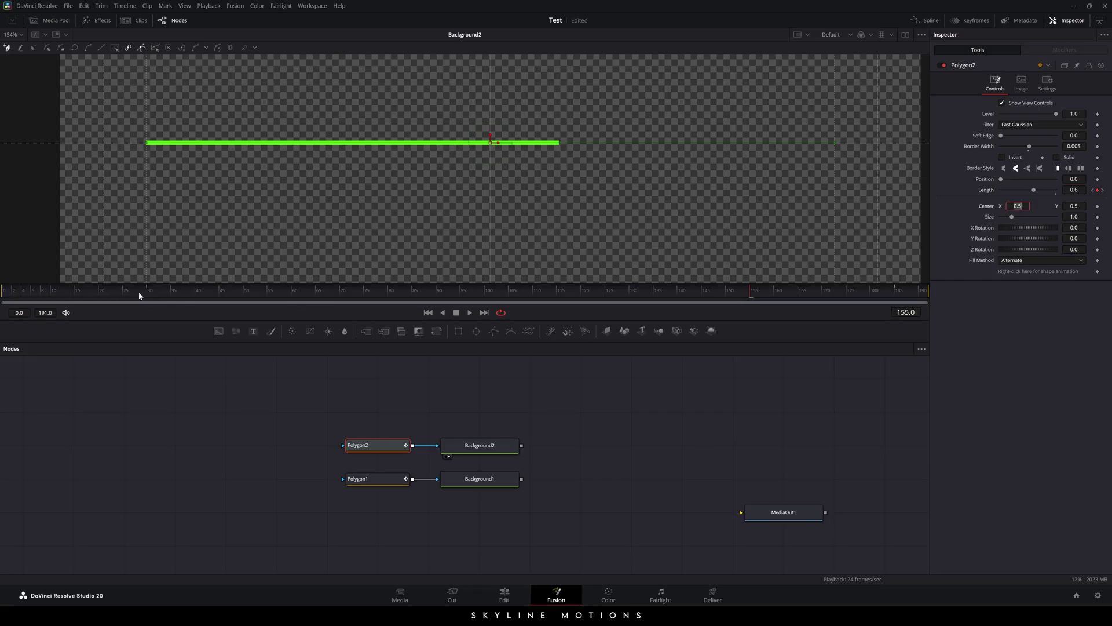
drag(139, 296, 680, 297)
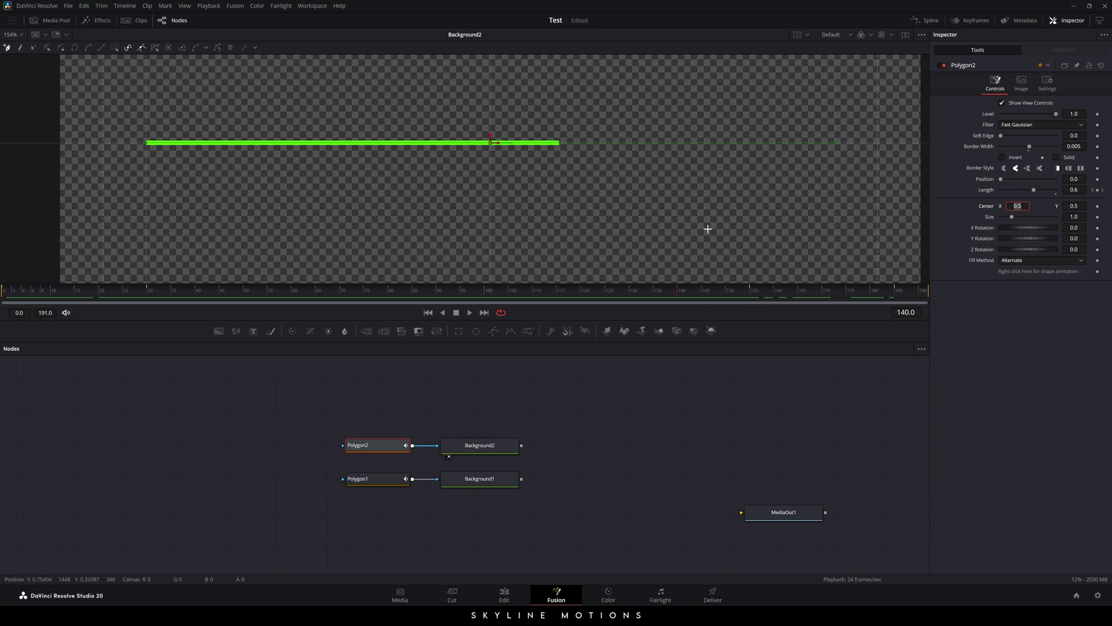
Open the Spline editor, compare the Length curves of Polygon1 and Polygon2, and leave only Polygon2's curve displayed and fitted.
click(927, 20)
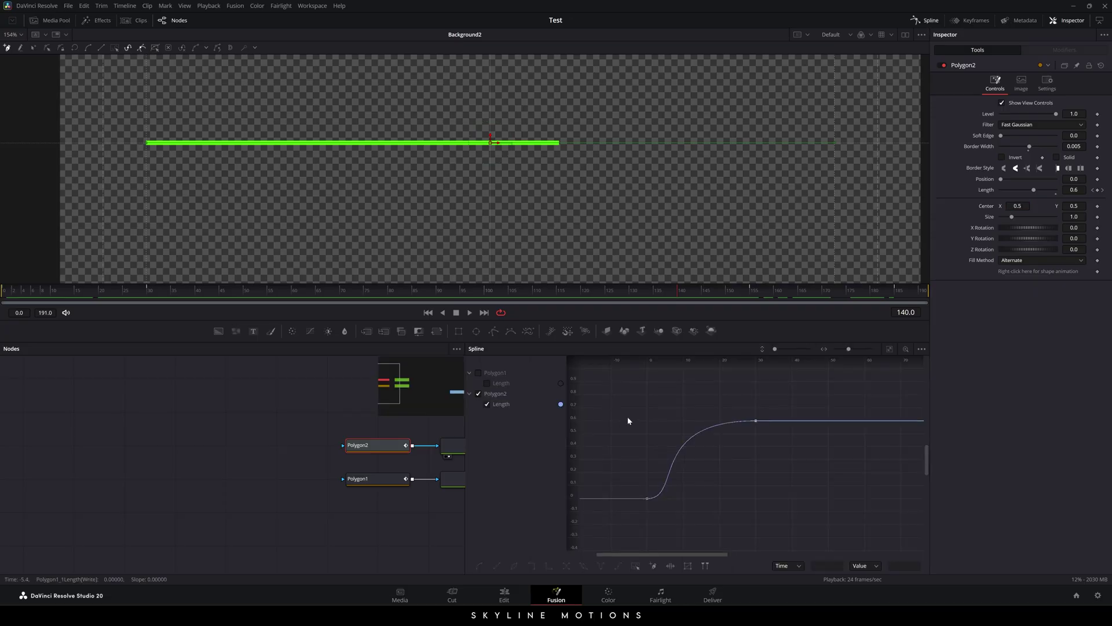
key(F4)
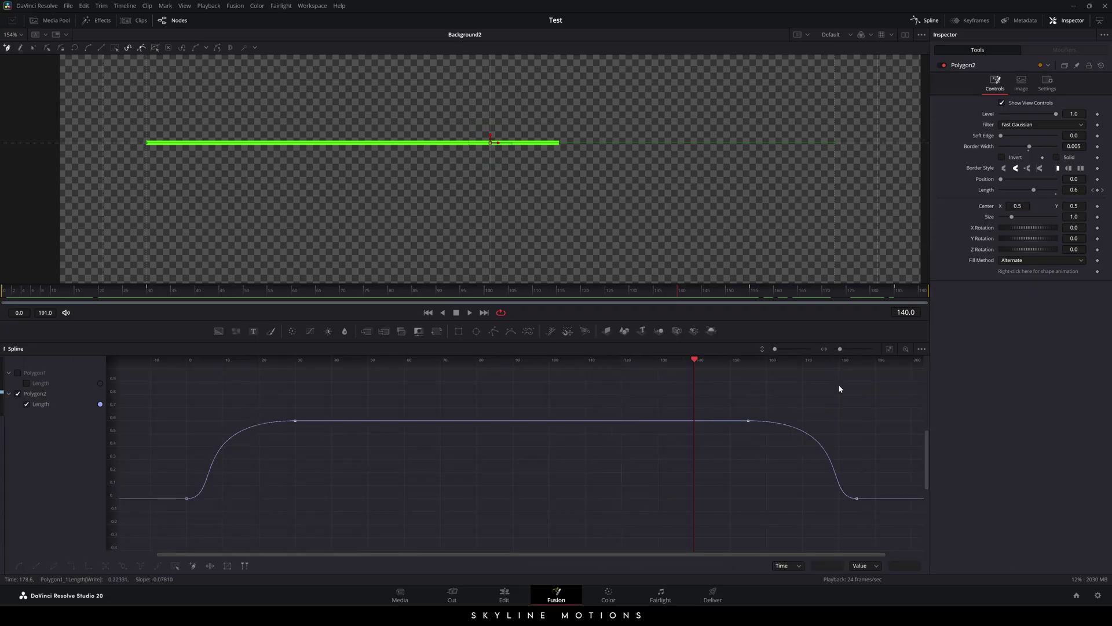
click(890, 349)
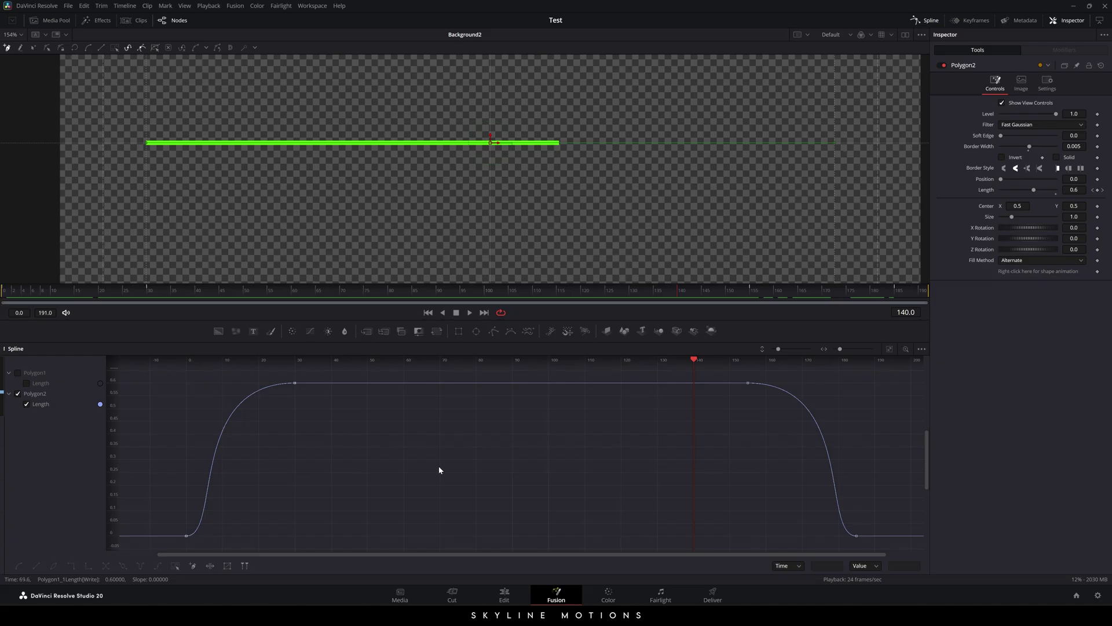
click(17, 372)
scroll(372, 445, up, 2)
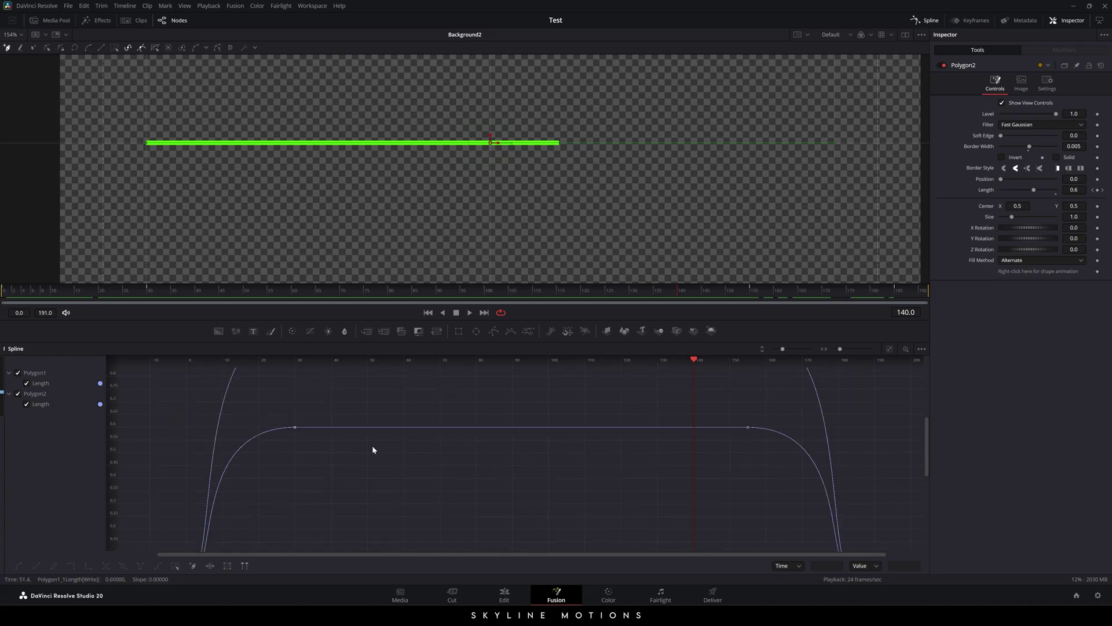
key(ctrl+f)
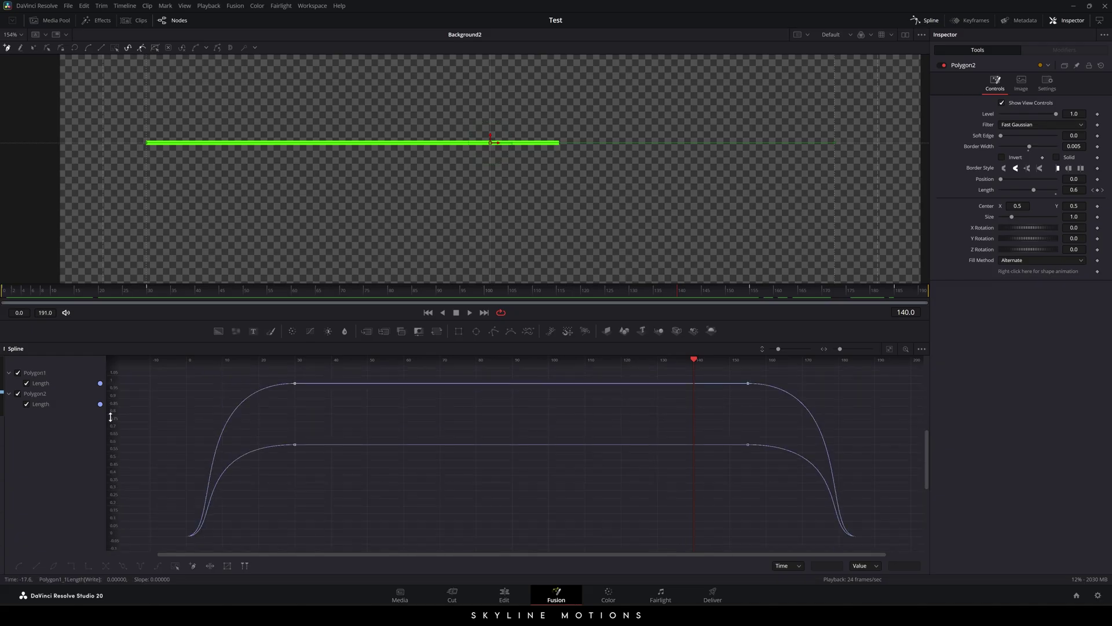
click(18, 374)
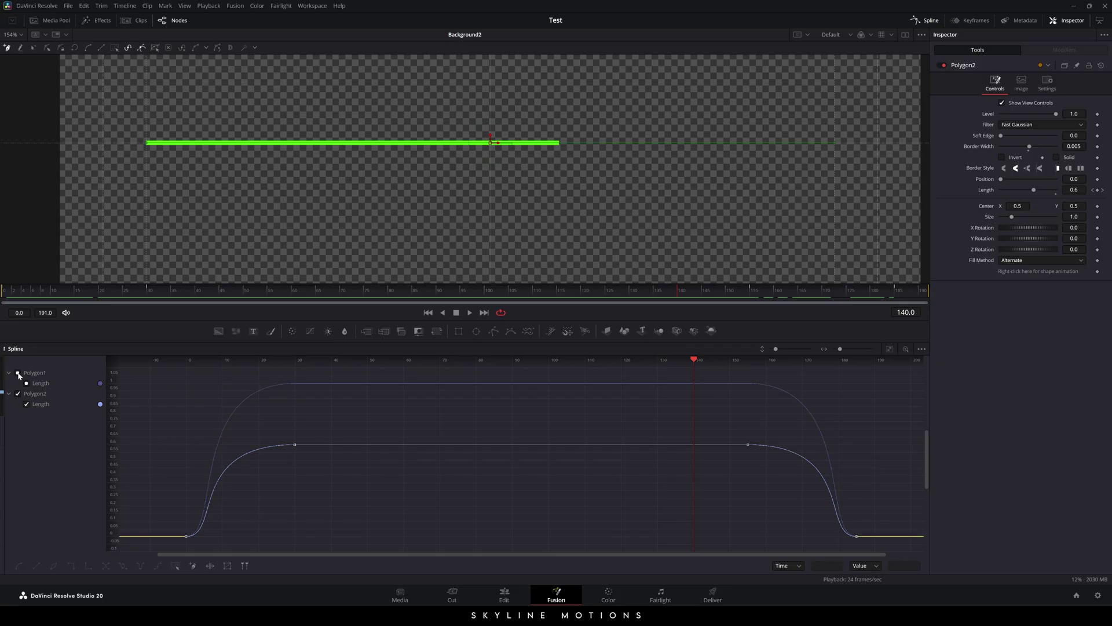
click(18, 374)
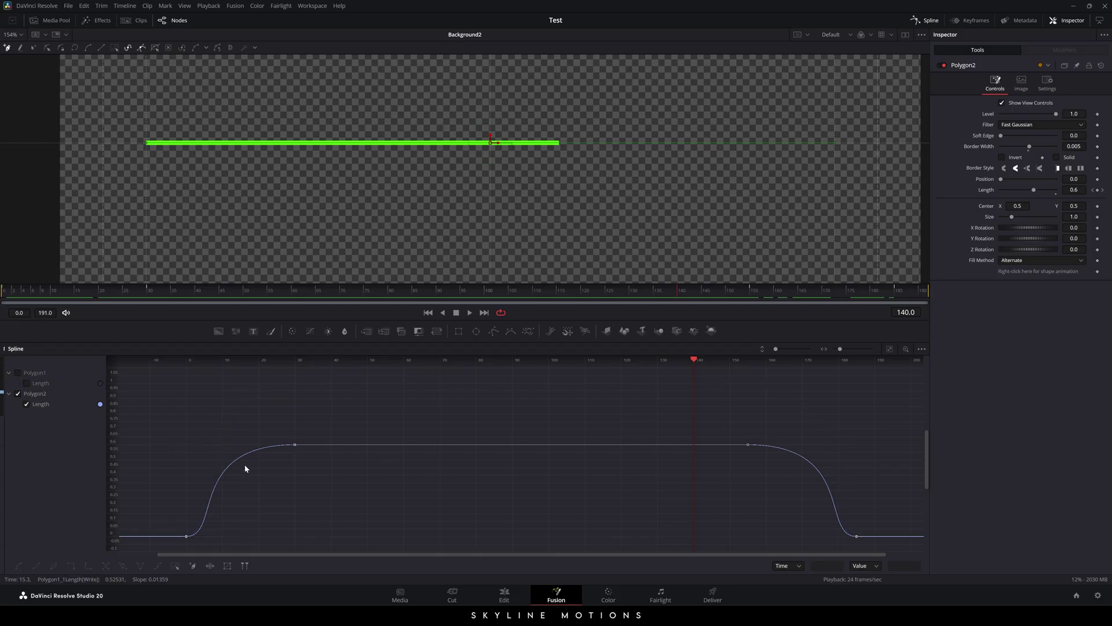
click(889, 348)
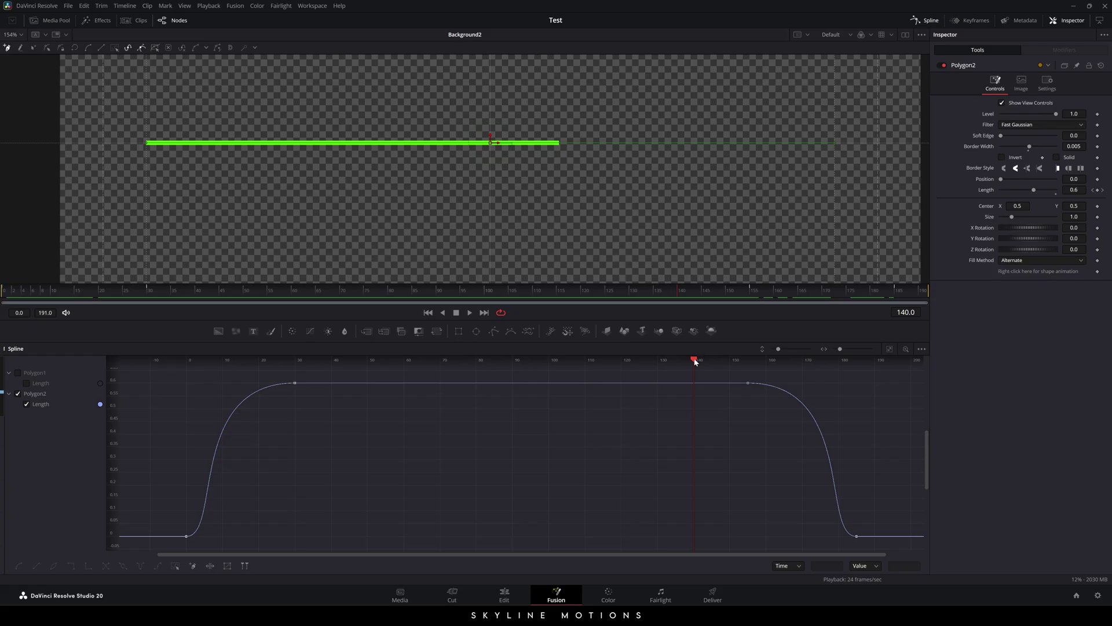
Shift Polygon2's two opening Length keyframes six frames later, placing the frame 30 keyframe on frame 36.
drag(694, 377, 292, 405)
mouse_move(294, 407)
mouse_down()
mouse_move(321, 403)
mouse_move(294, 364)
mouse_move(244, 364)
mouse_move(295, 368)
mouse_up()
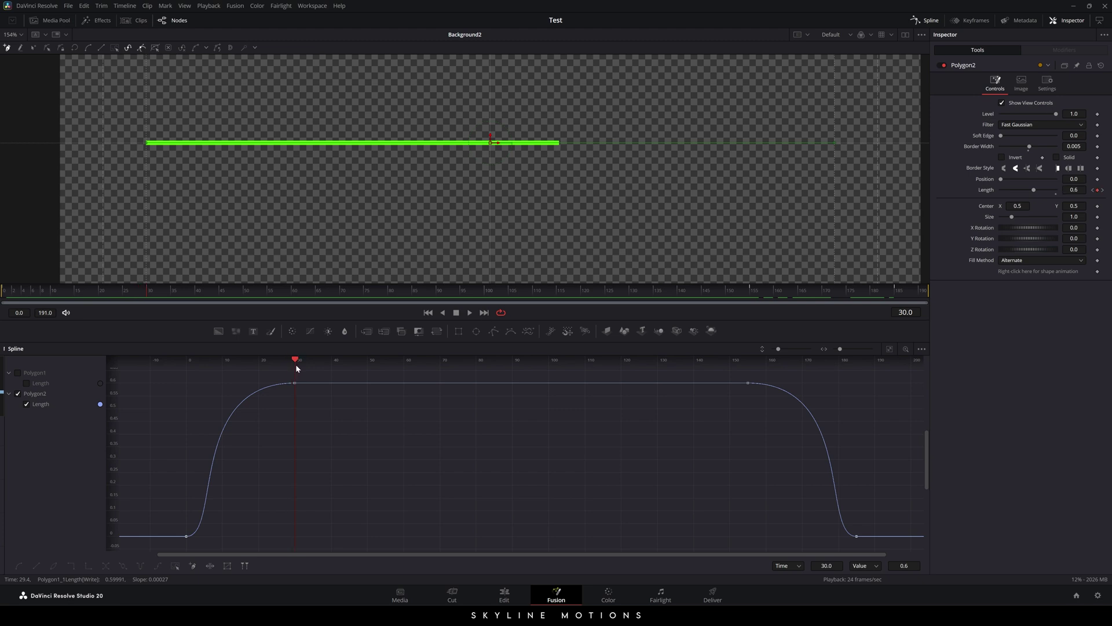
click(319, 370)
drag(302, 375, 179, 540)
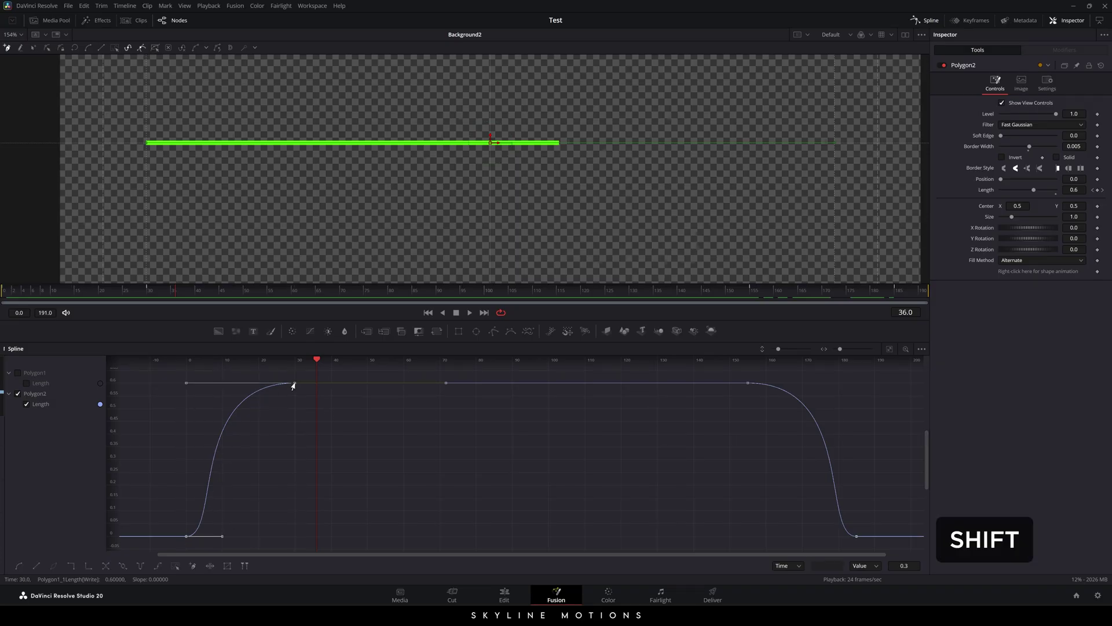
drag(293, 386, 317, 385)
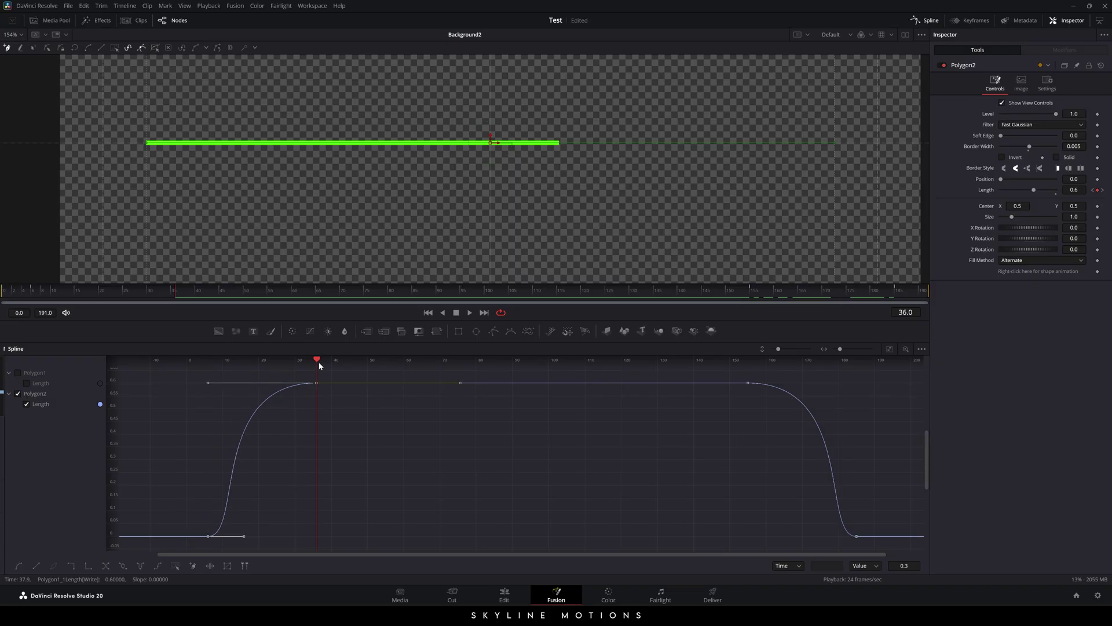
Shift Polygon2's two closing Length keyframes six frames earlier, placing the frame 155 keyframe on frame 149, and close the Spline editor.
drag(317, 360, 747, 403)
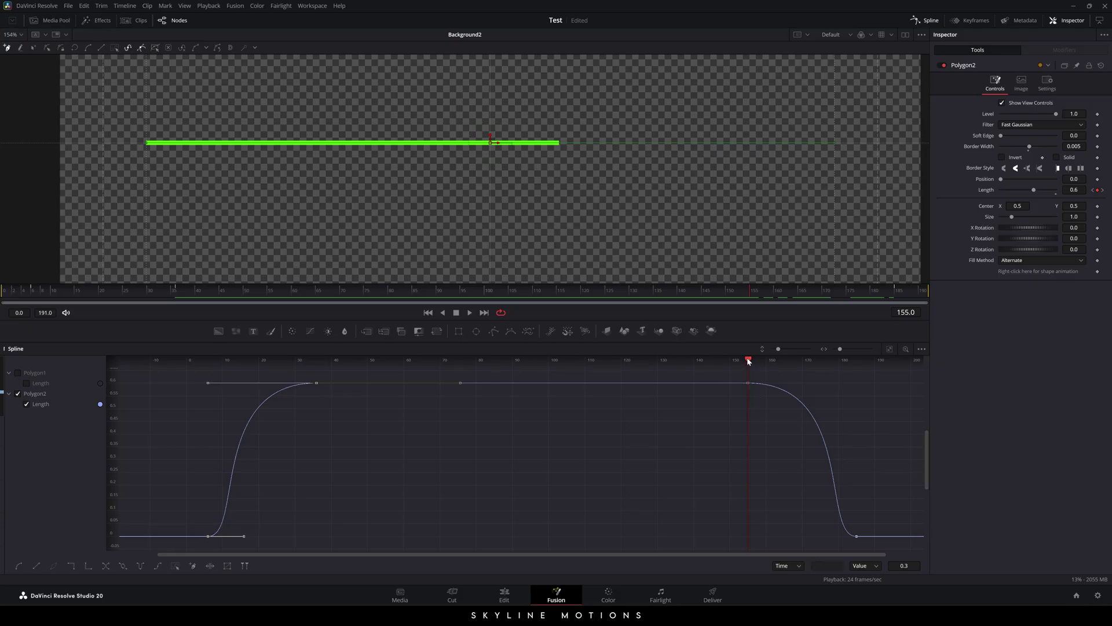
mouse_move(748, 361)
mouse_down()
mouse_move(728, 361)
mouse_move(842, 494)
mouse_move(865, 542)
mouse_up()
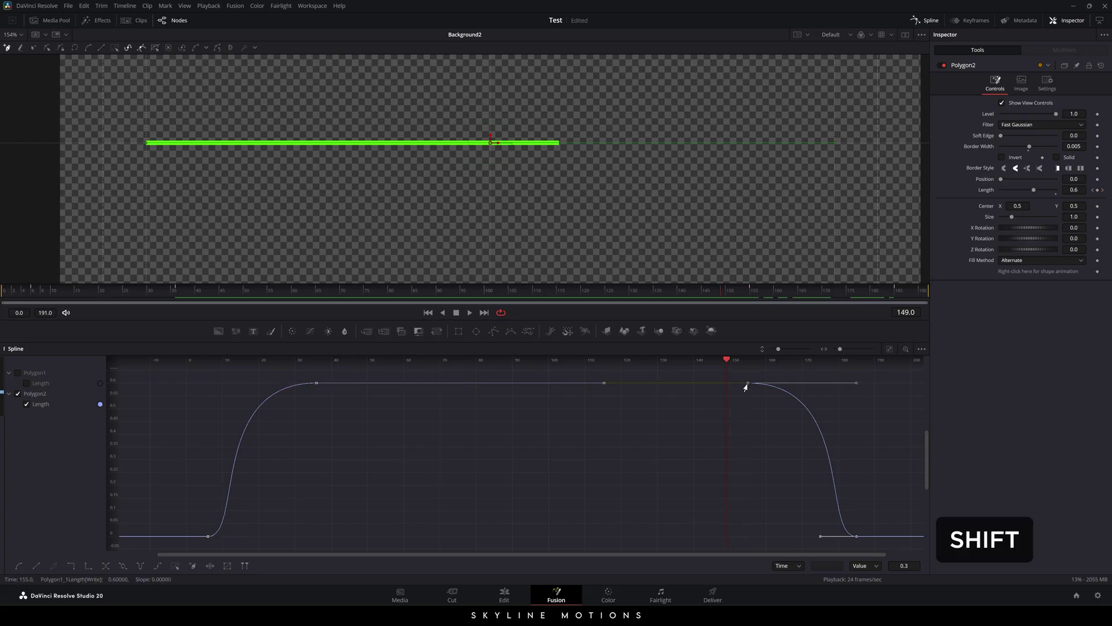
drag(745, 386, 725, 386)
click(742, 433)
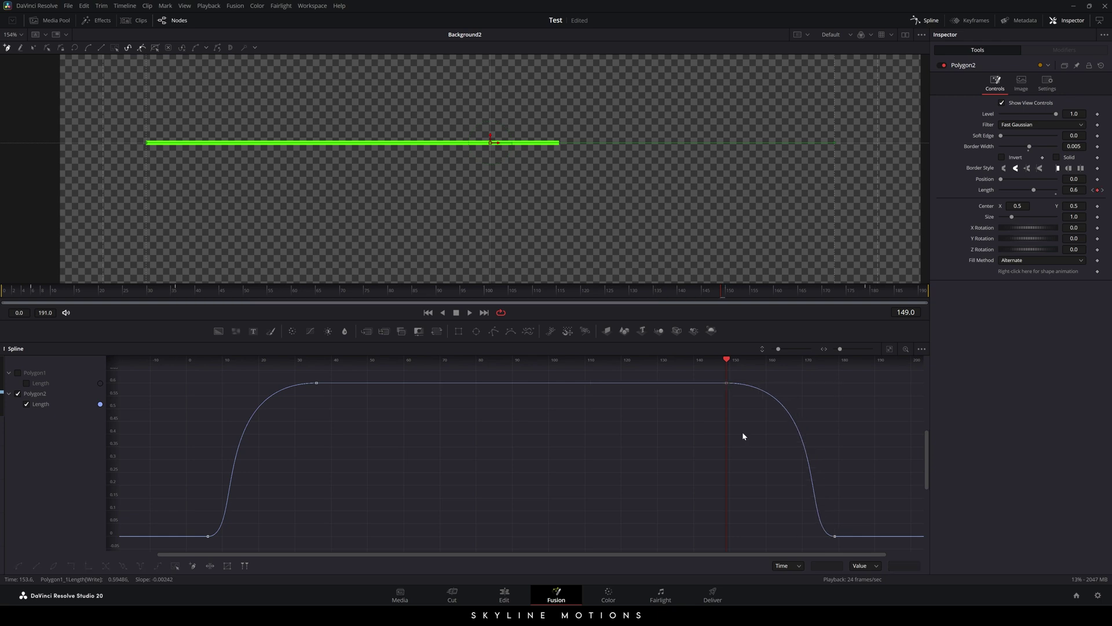
click(920, 23)
click(561, 483)
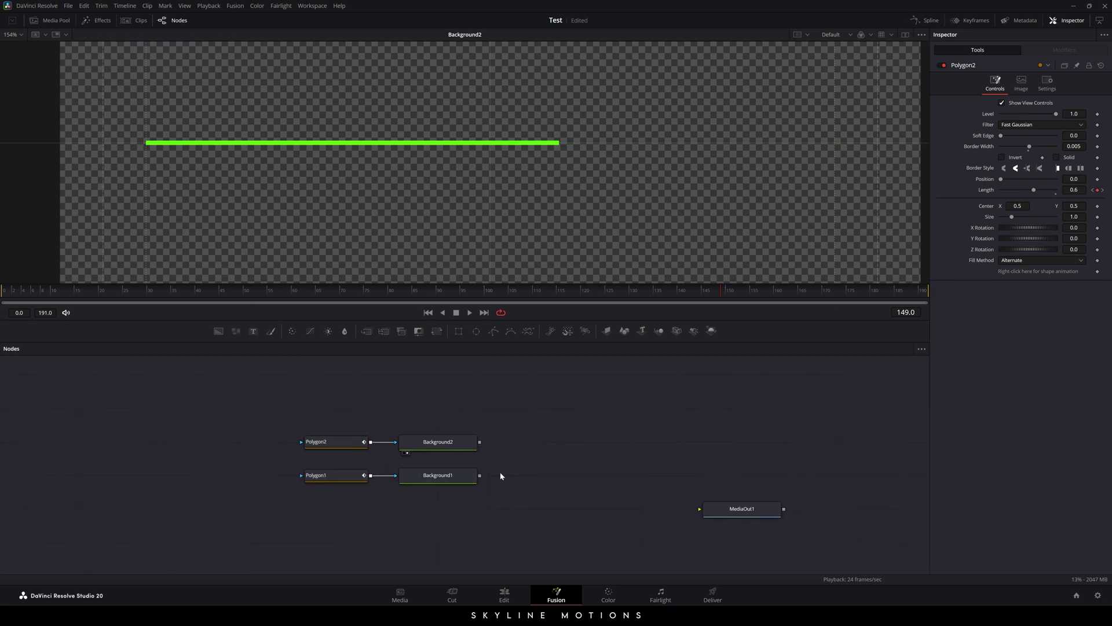
drag(367, 331, 458, 479)
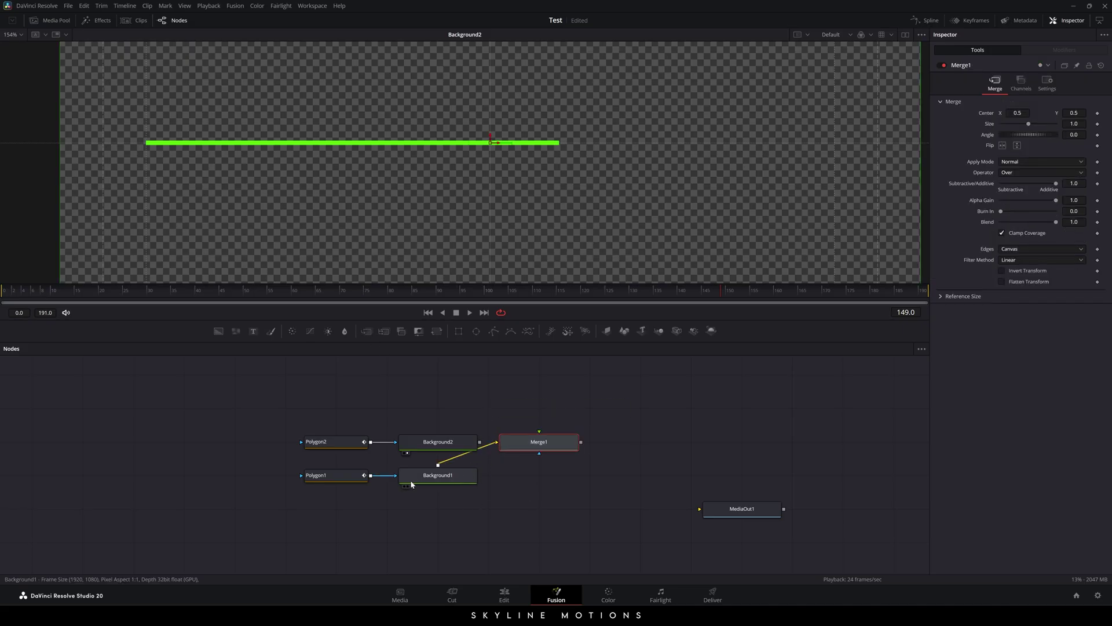
drag(465, 423, 479, 441)
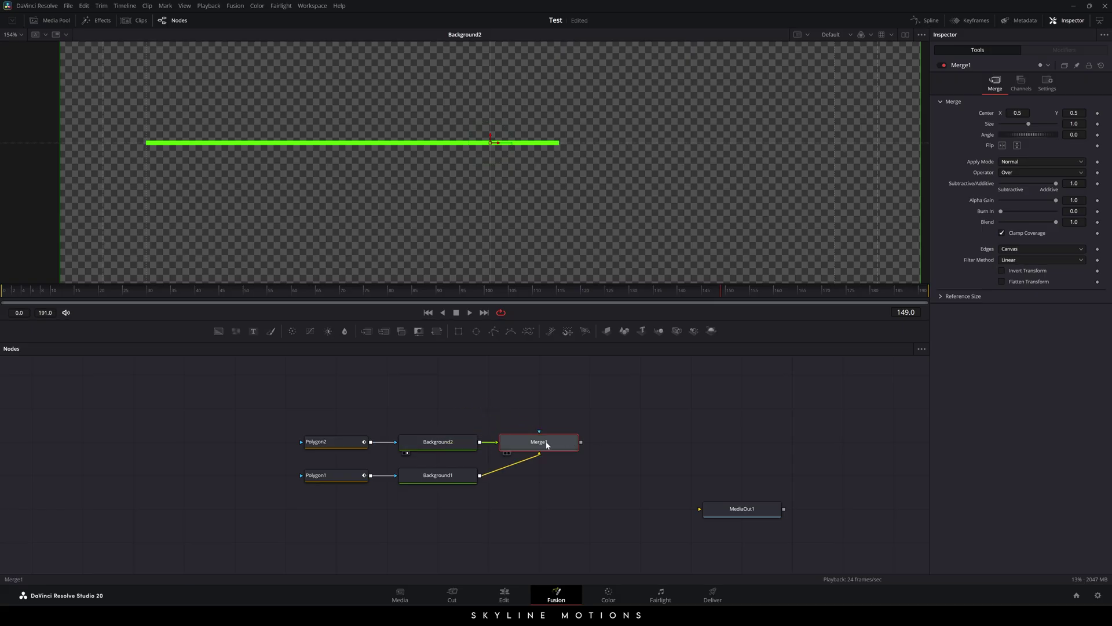
key(1)
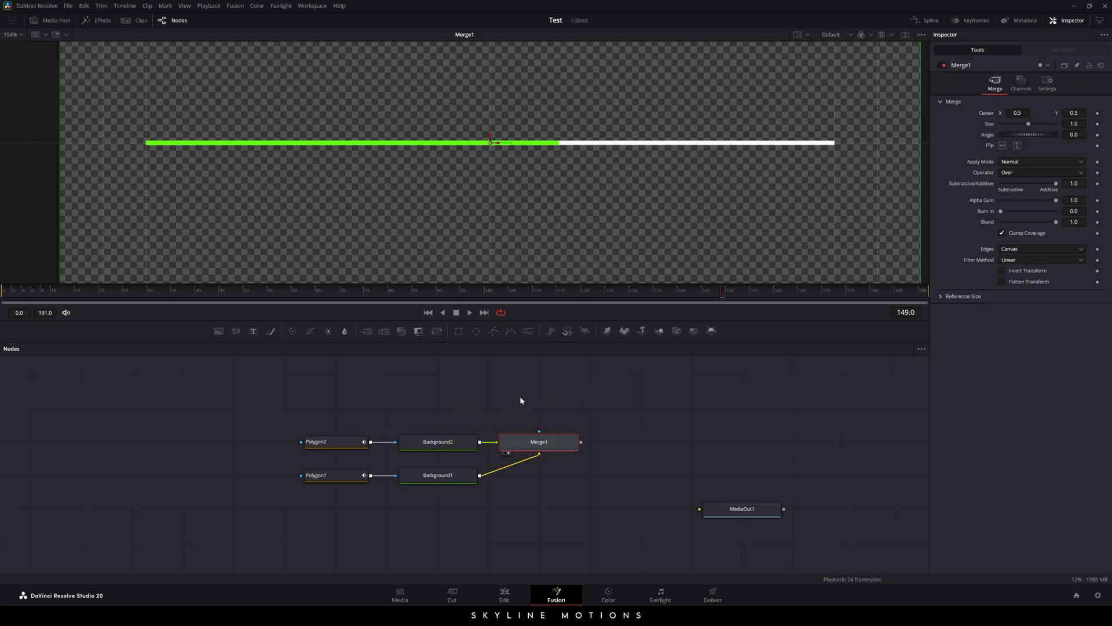
key(Delete)
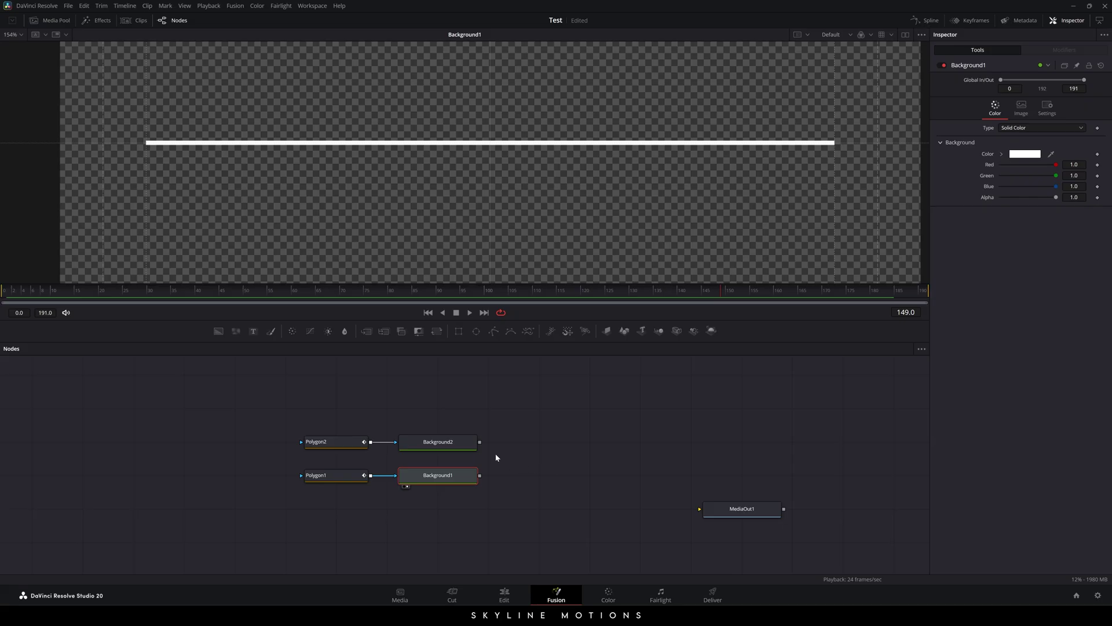
Merge Background2 over Background1, view the merge result, and scrub through the timeline to check both lines animating together.
drag(480, 445, 545, 443)
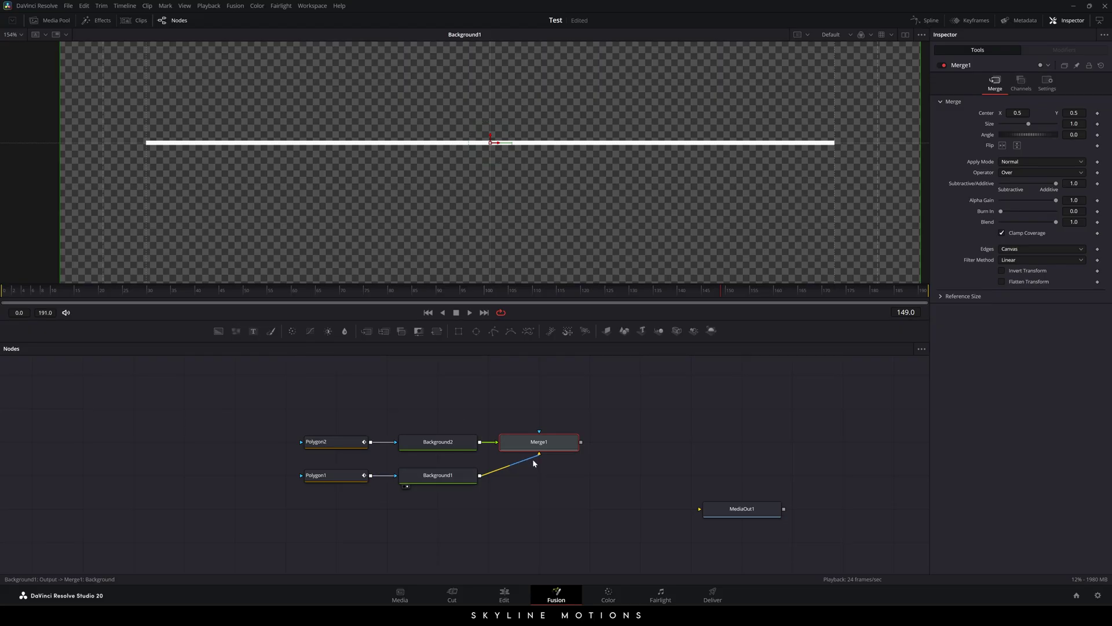
key(1)
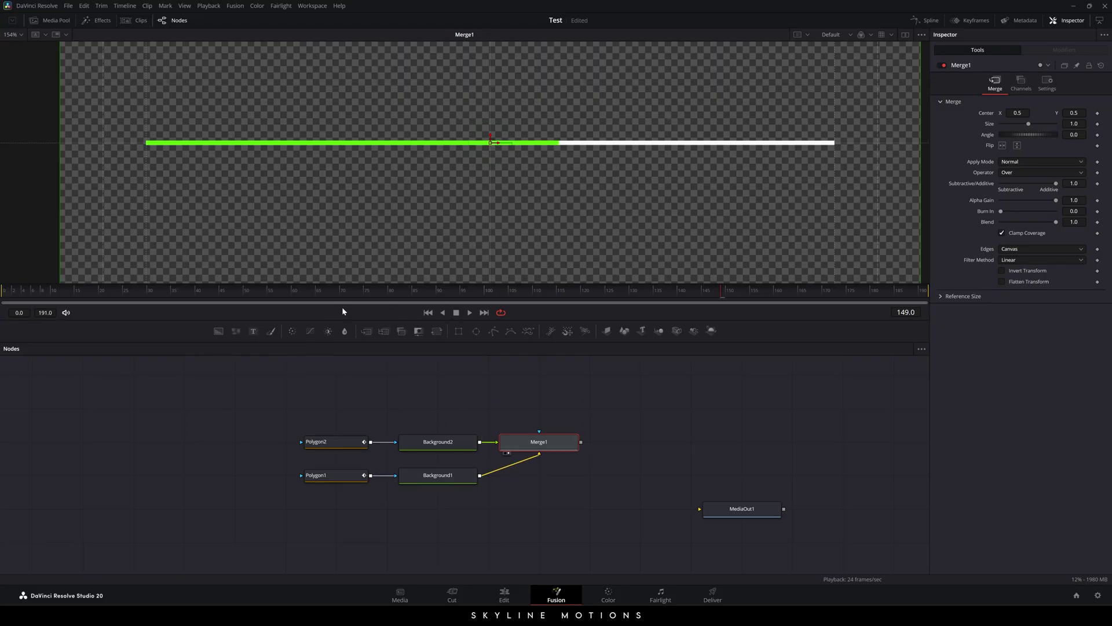
click(20, 293)
drag(20, 294, 424, 322)
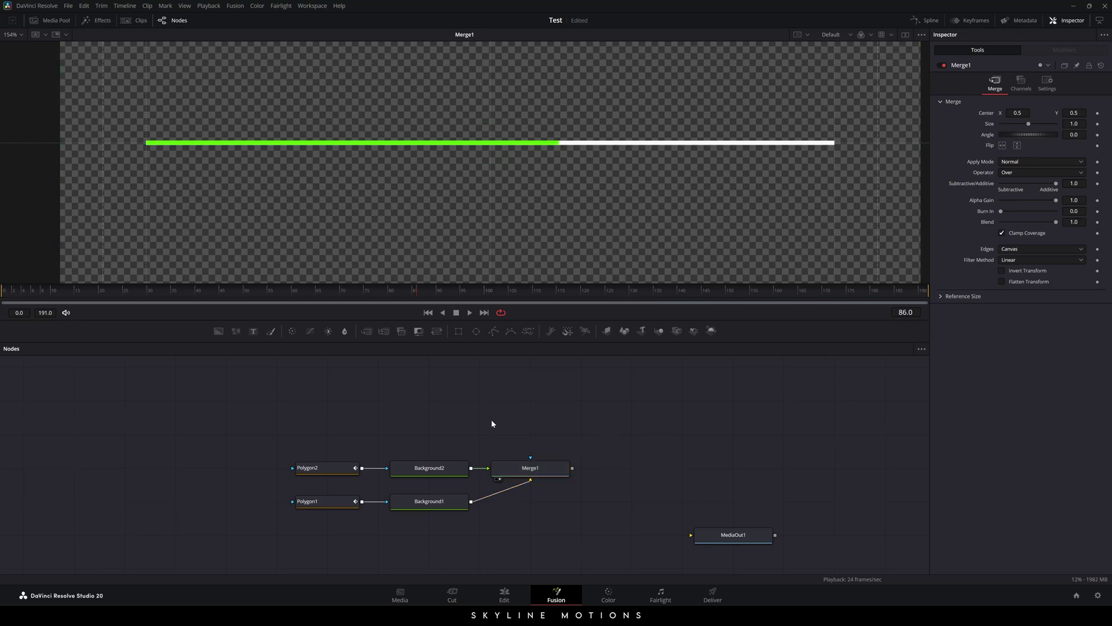
Add a Text+ node above Background2, merge it over Merge1's output, place the new merge above Merge1, and view it.
key(ctrl+f)
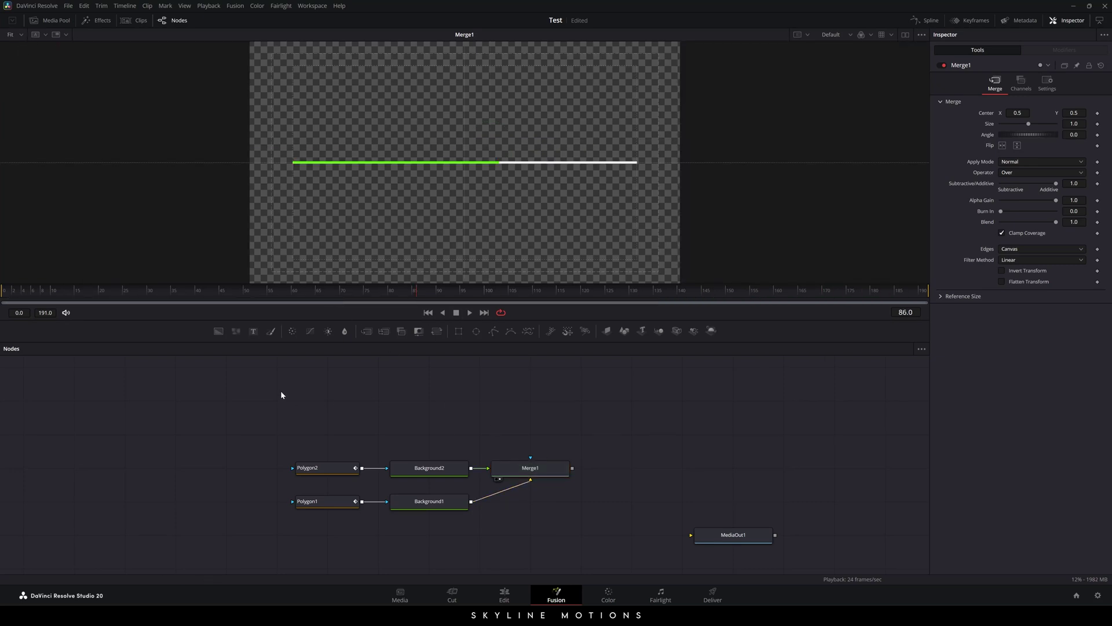
drag(253, 331, 430, 435)
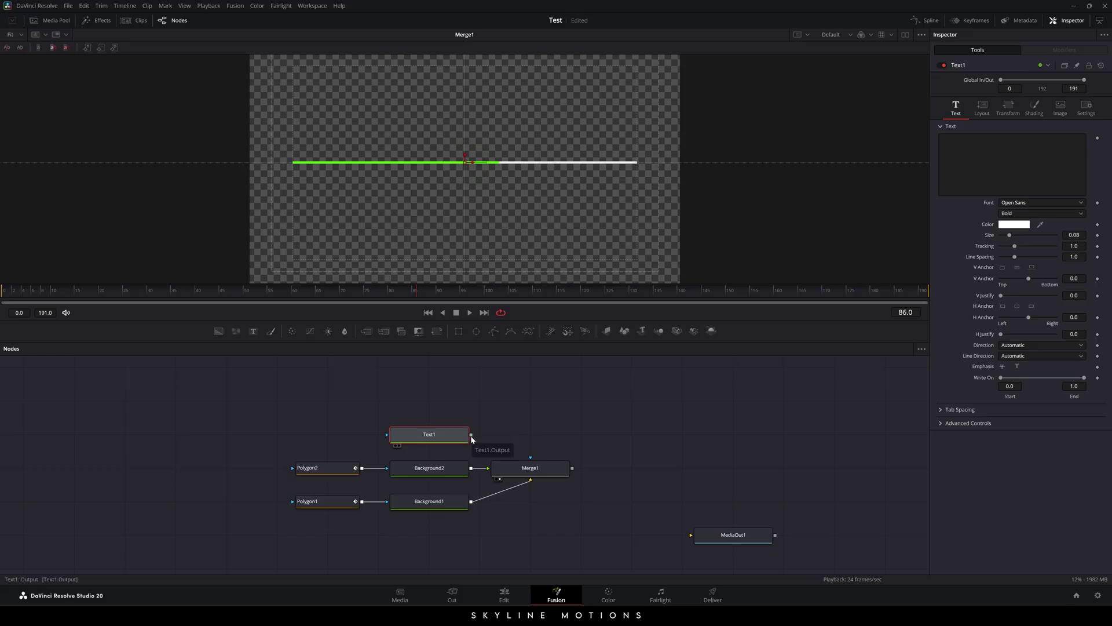
drag(471, 434, 572, 468)
drag(649, 474, 550, 435)
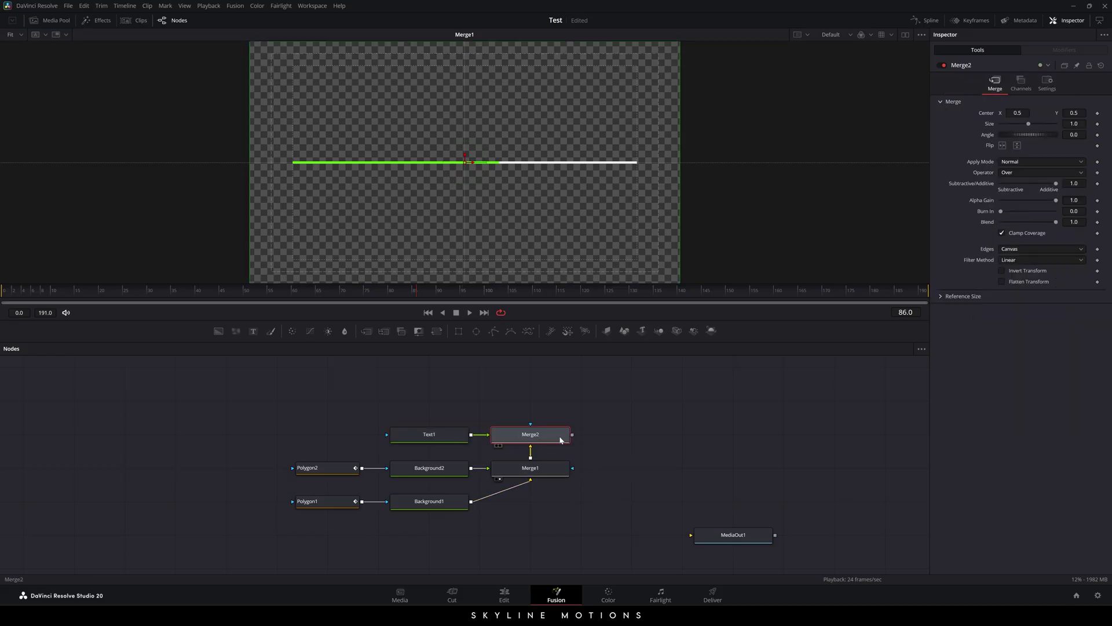
key(1)
Enter SKYLINE MOTIONS as Text1's text and set its font to Bebas Neue Pro in the Regular style.
click(445, 438)
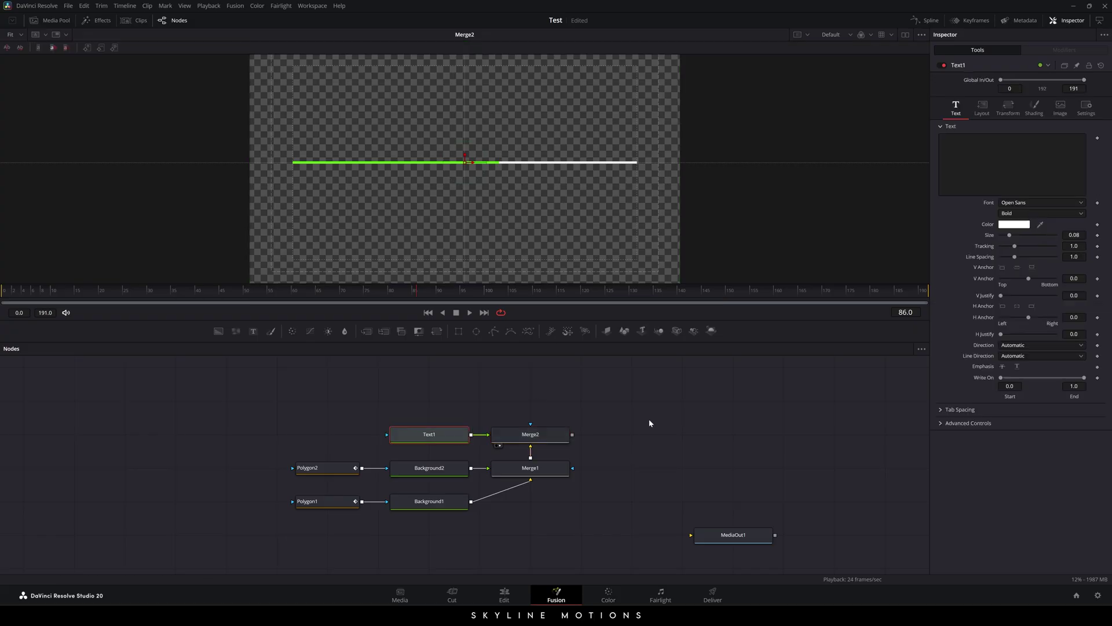
text(SKYLINE MOTIONS)
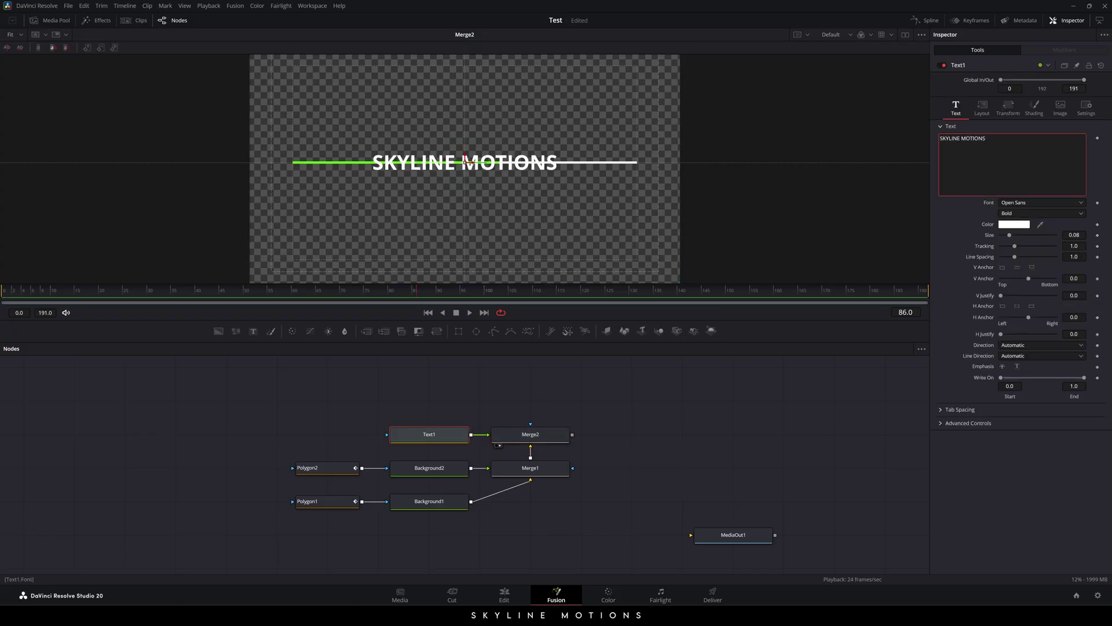
click(1025, 204)
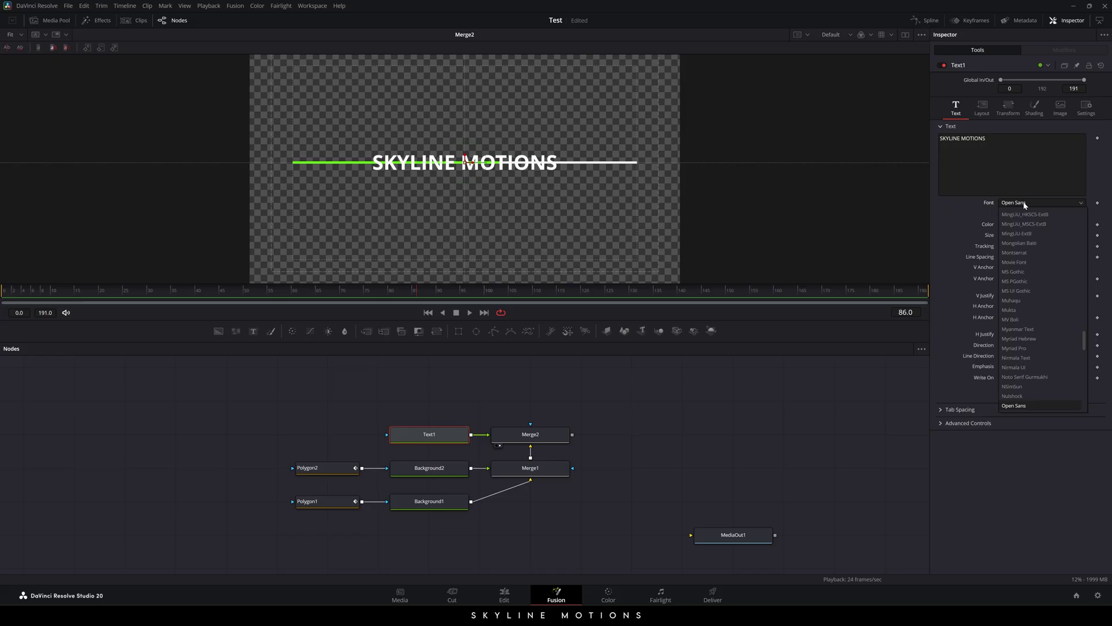
scroll(1028, 328, up, 10)
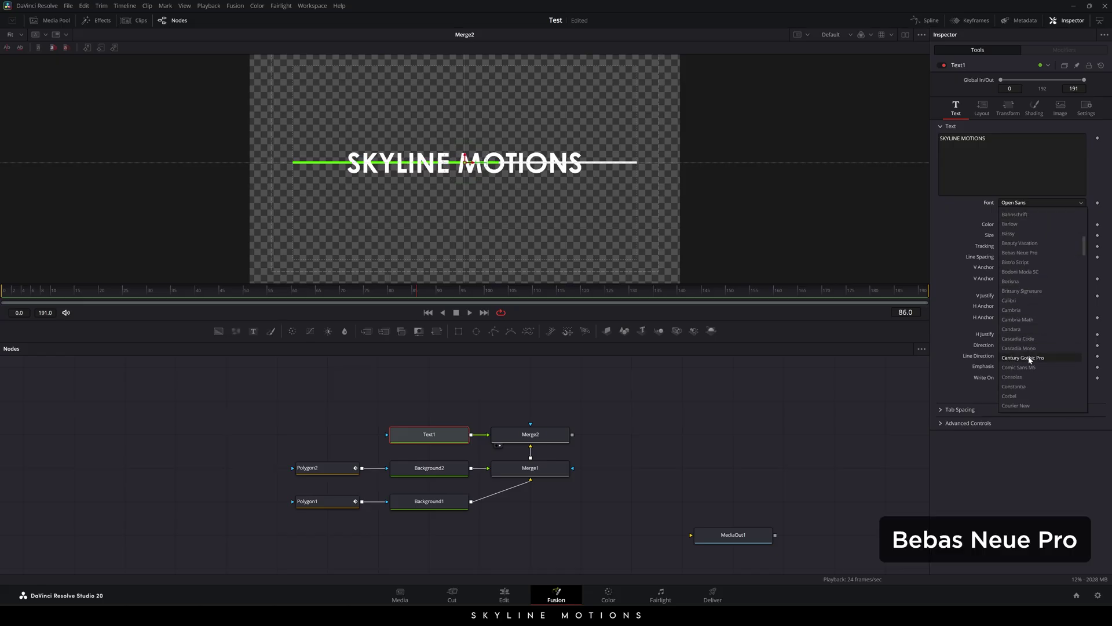
click(1026, 253)
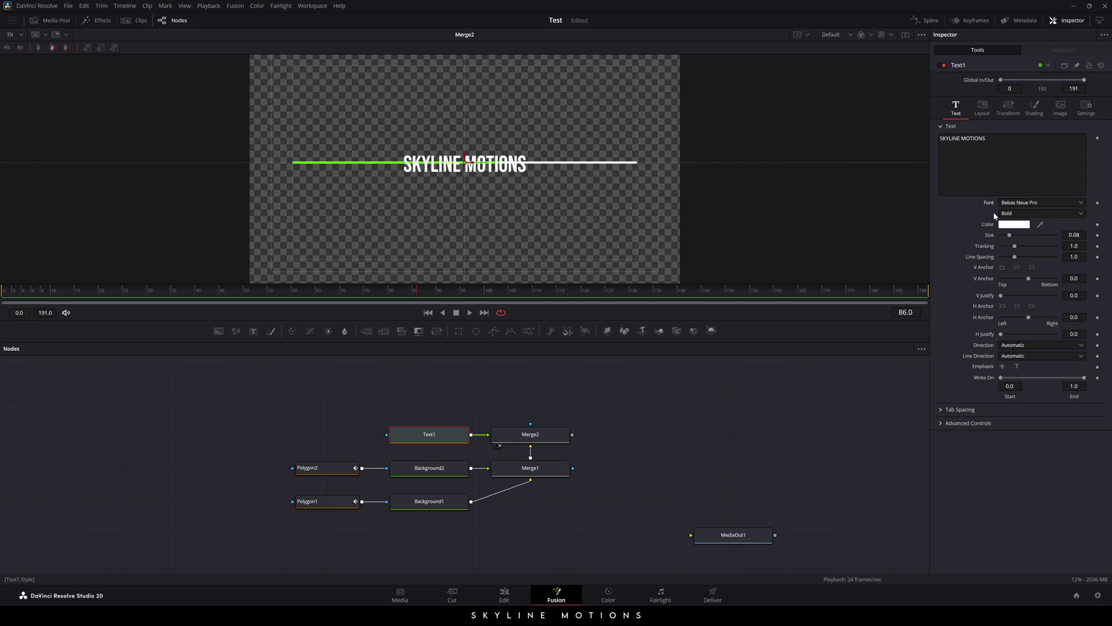
click(1014, 214)
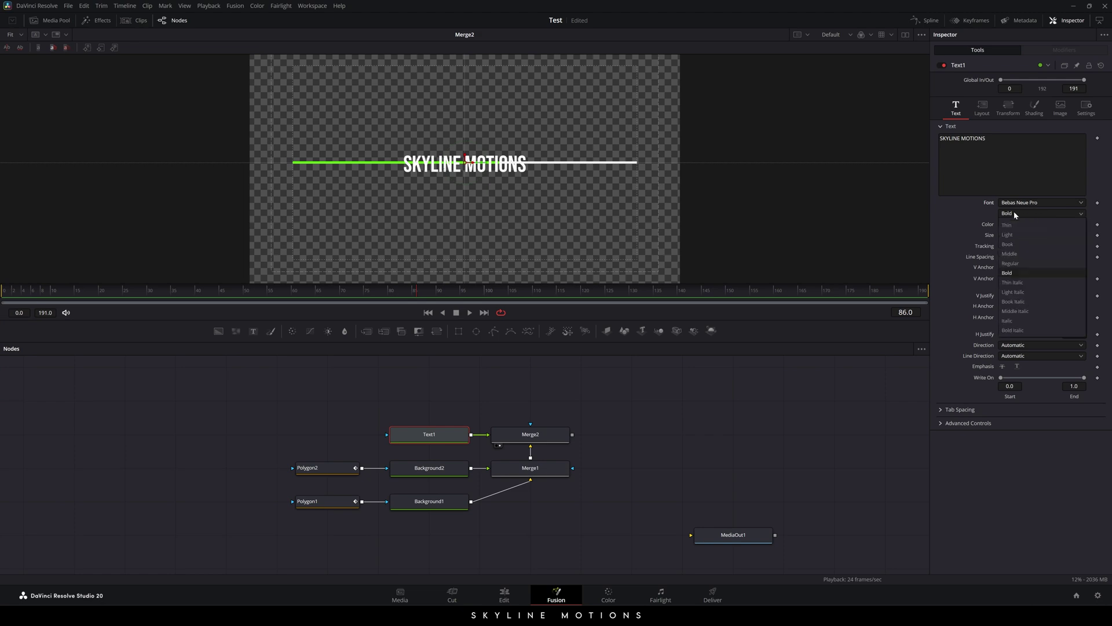
click(1010, 263)
Anchor the SKYLINE MOTIONS text horizontally to the left and set its size to 0.18.
drag(1009, 235, 1110, 250)
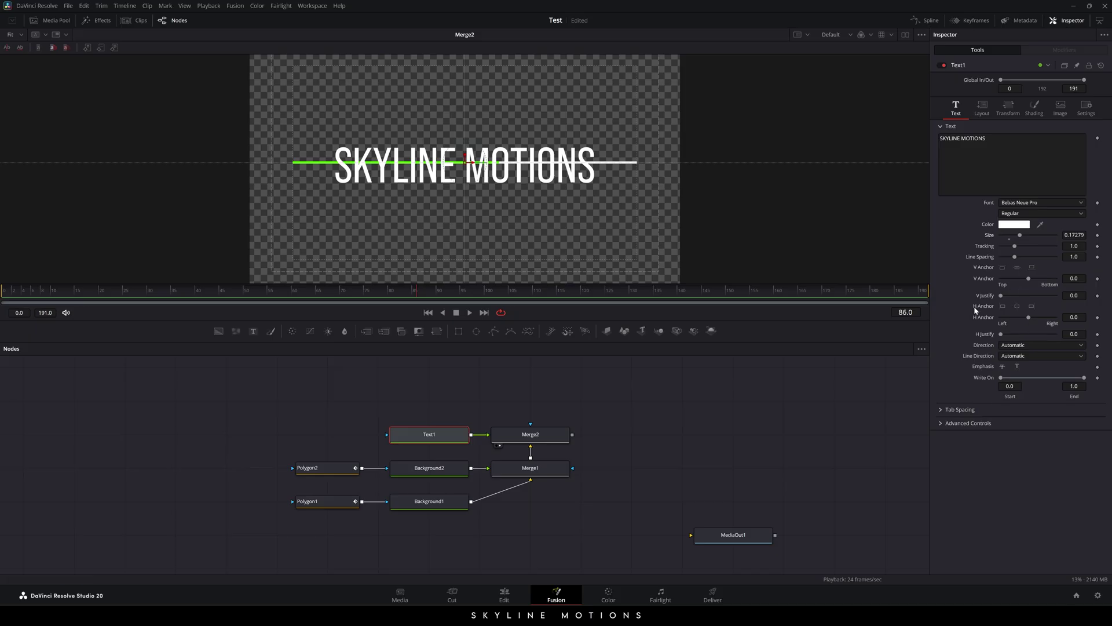
click(1003, 307)
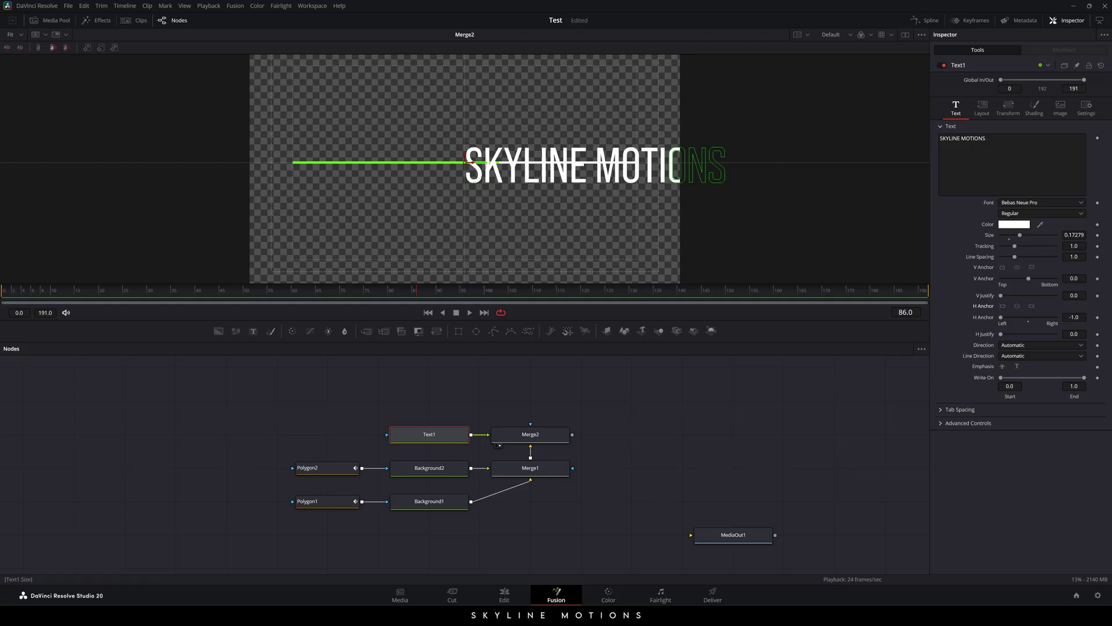
click(1073, 235)
text(0.)
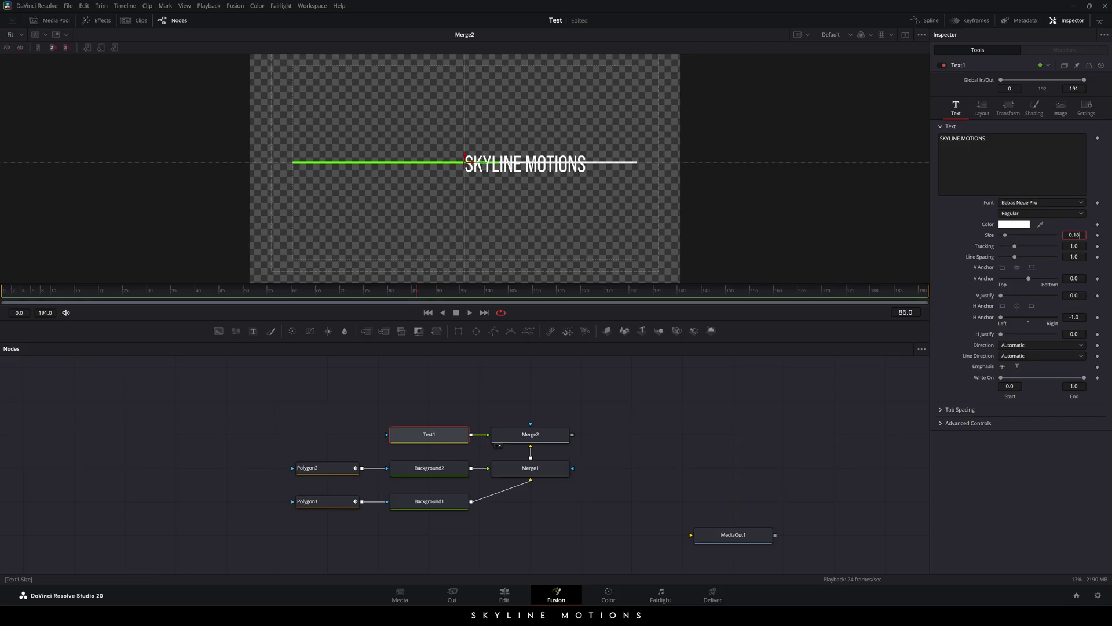
text(18)
key(Tab)
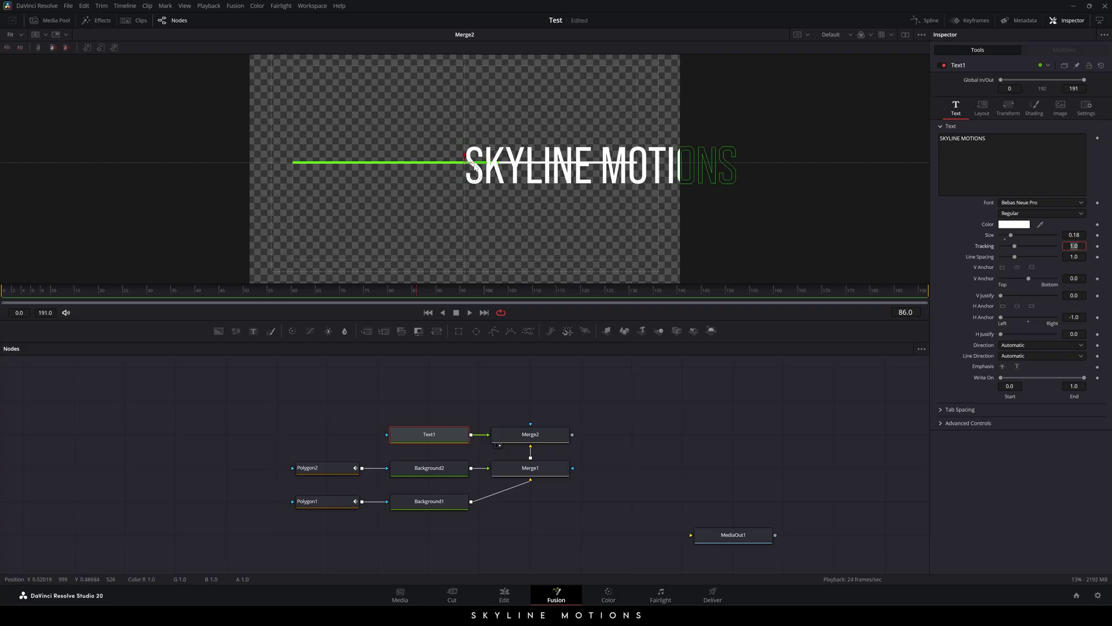
Position the SKYLINE MOTIONS text just above the line, flush with its left end, at about X 0.097, Y 0.624.
drag(468, 158, 298, 125)
scroll(287, 146, up, 3)
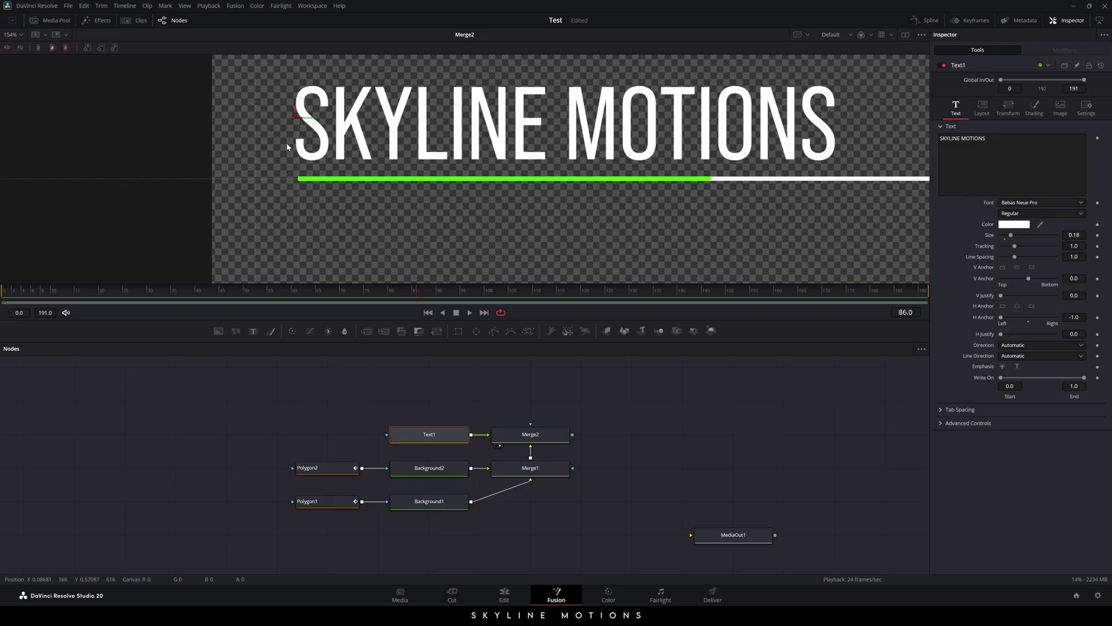
scroll(288, 146, up, 5)
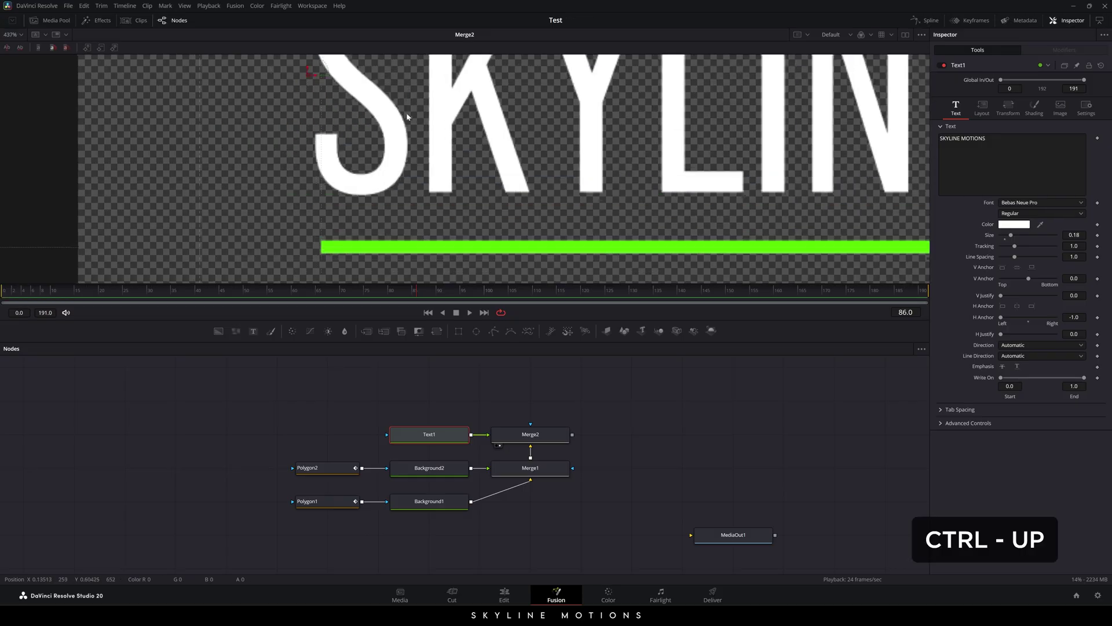
drag(306, 132, 315, 138)
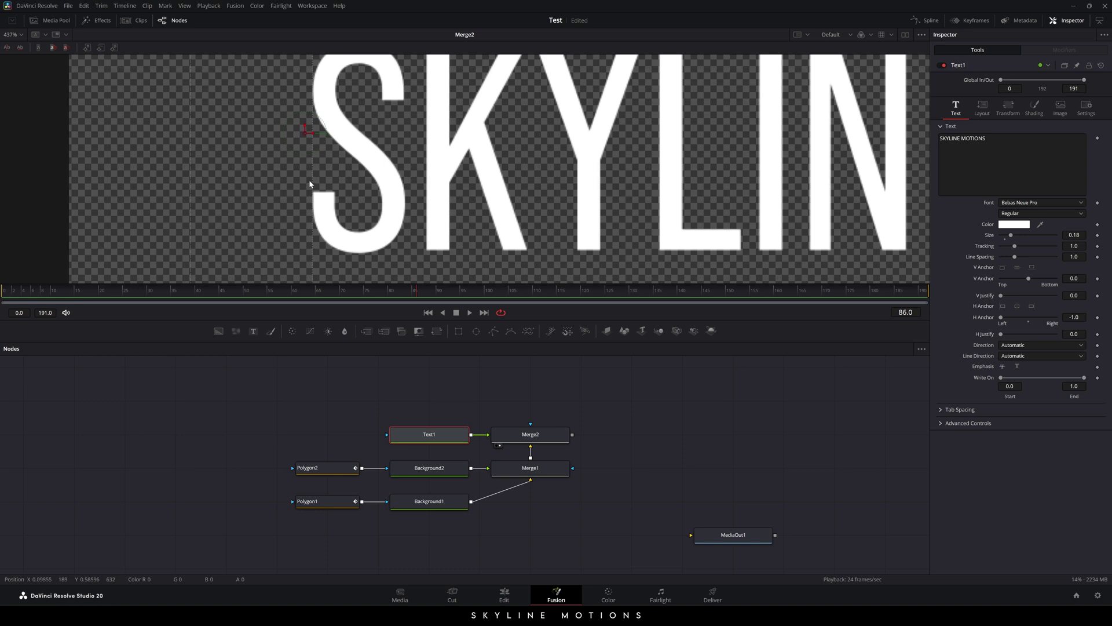
scroll(508, 168, down, 5)
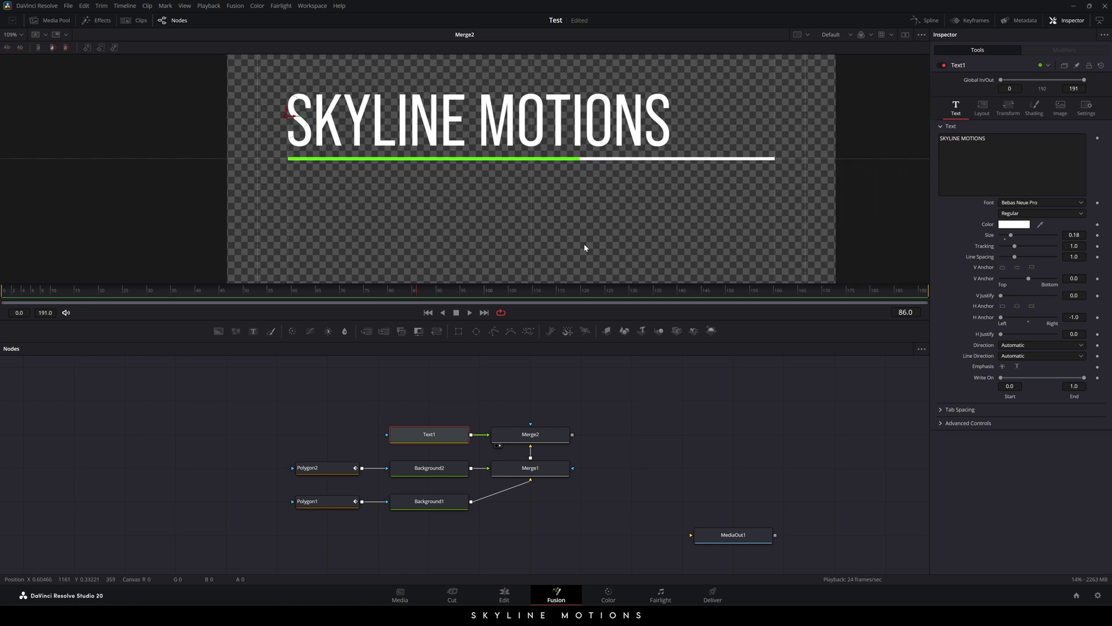
click(469, 398)
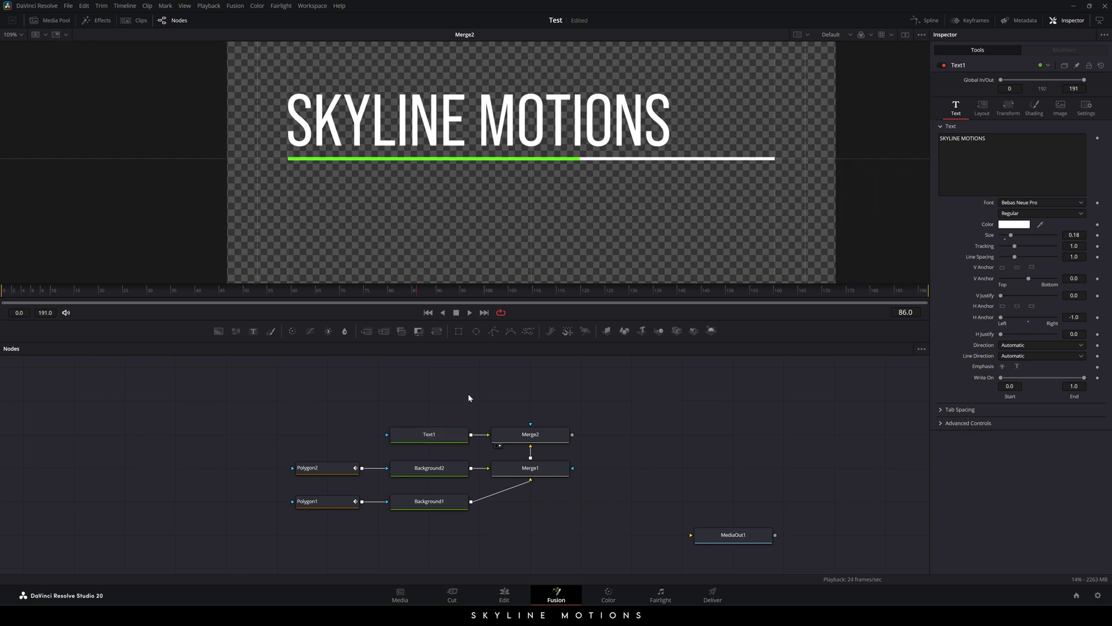
Duplicate the Text1 node above the original, merge the copy over Merge2's output, and view the new merge.
click(428, 438)
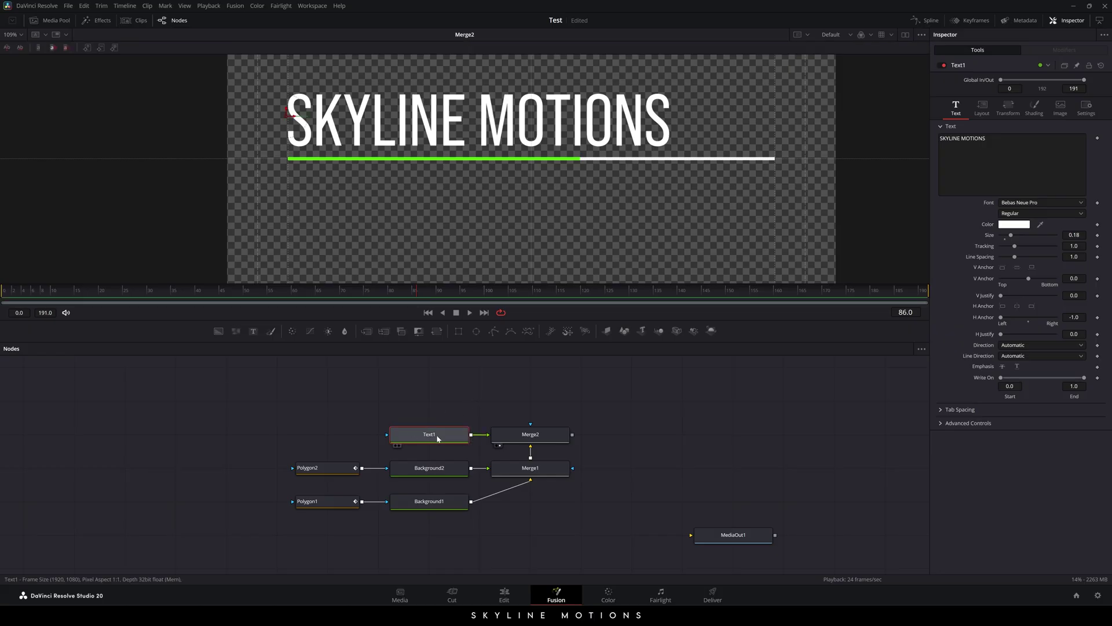
click(432, 422)
key(ctrl+c)
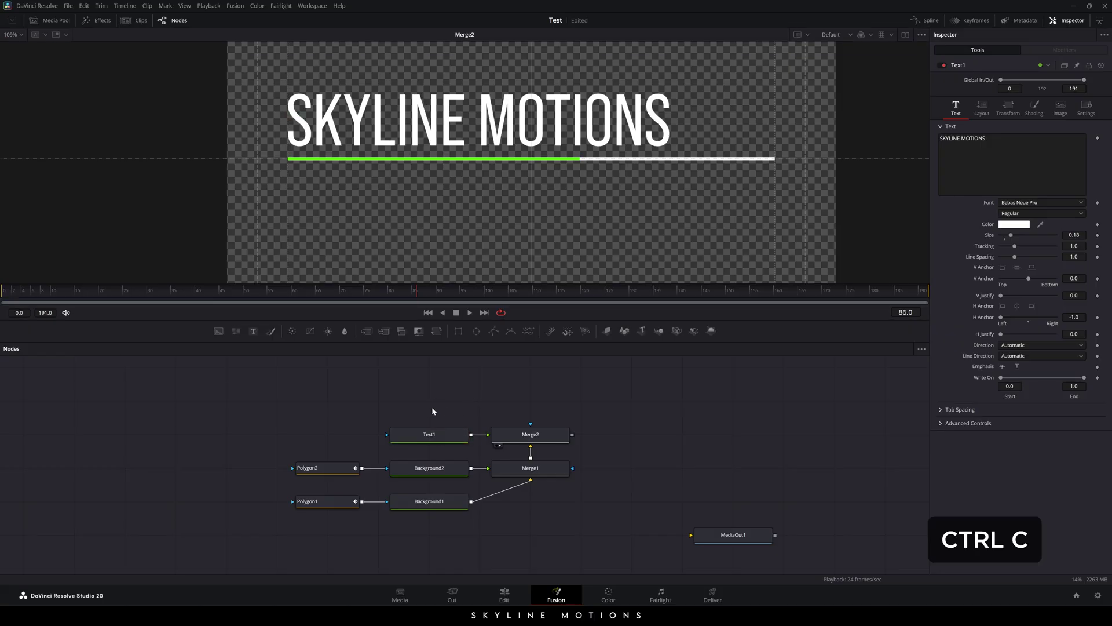
key(ctrl+v)
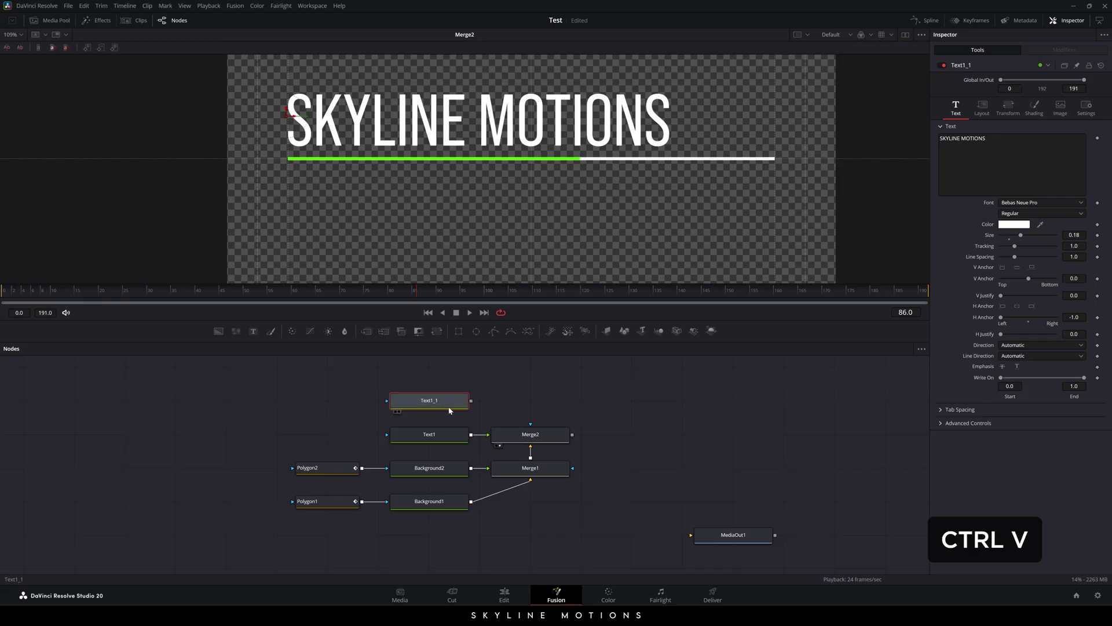
drag(471, 401, 536, 406)
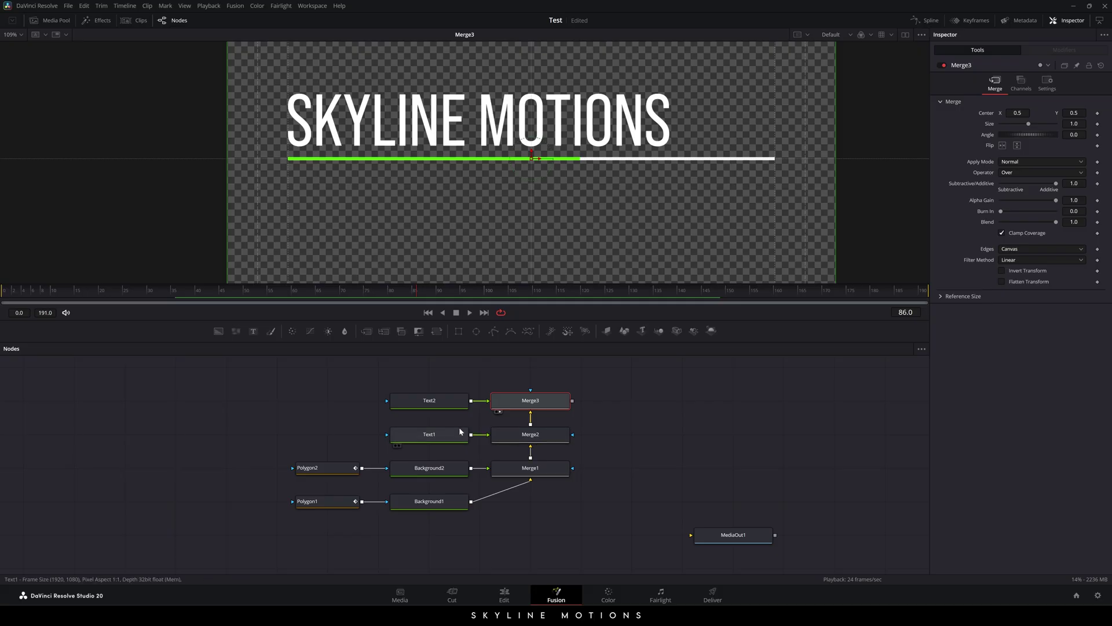
key(1)
Replace the duplicated text node's wording with MOTION DESIGNER.
click(431, 401)
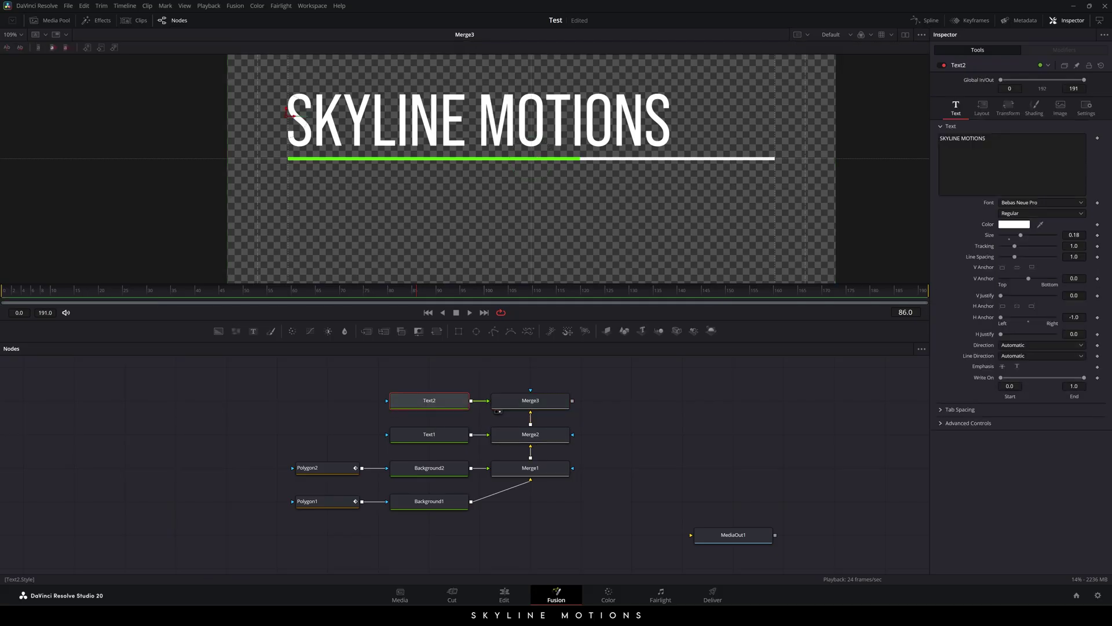
click(985, 162)
key(ctrl+a)
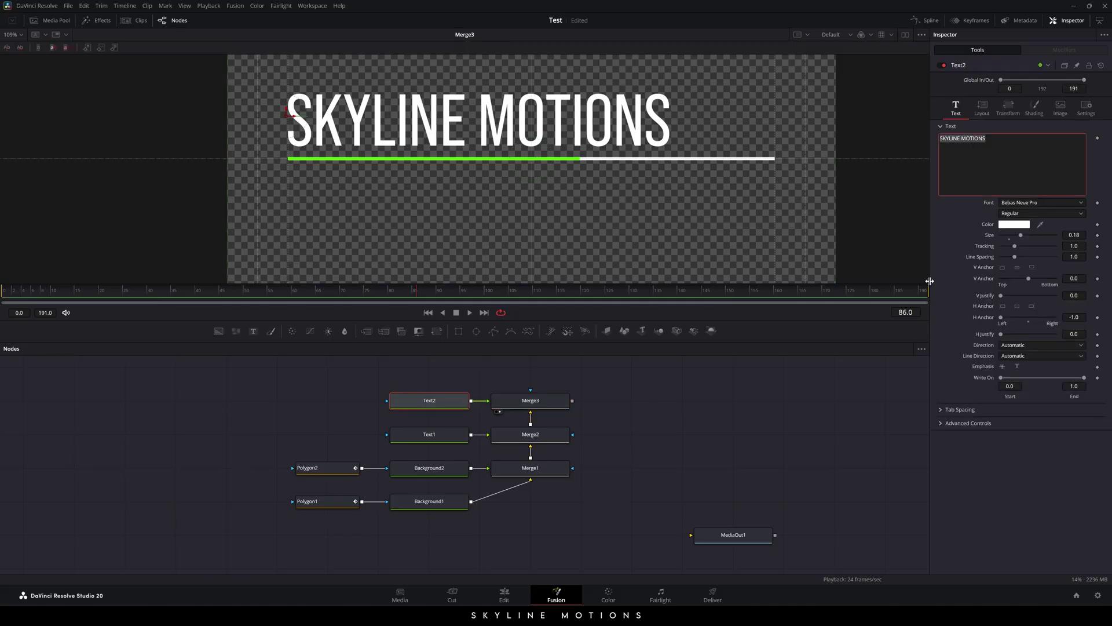
key(BackSpace)
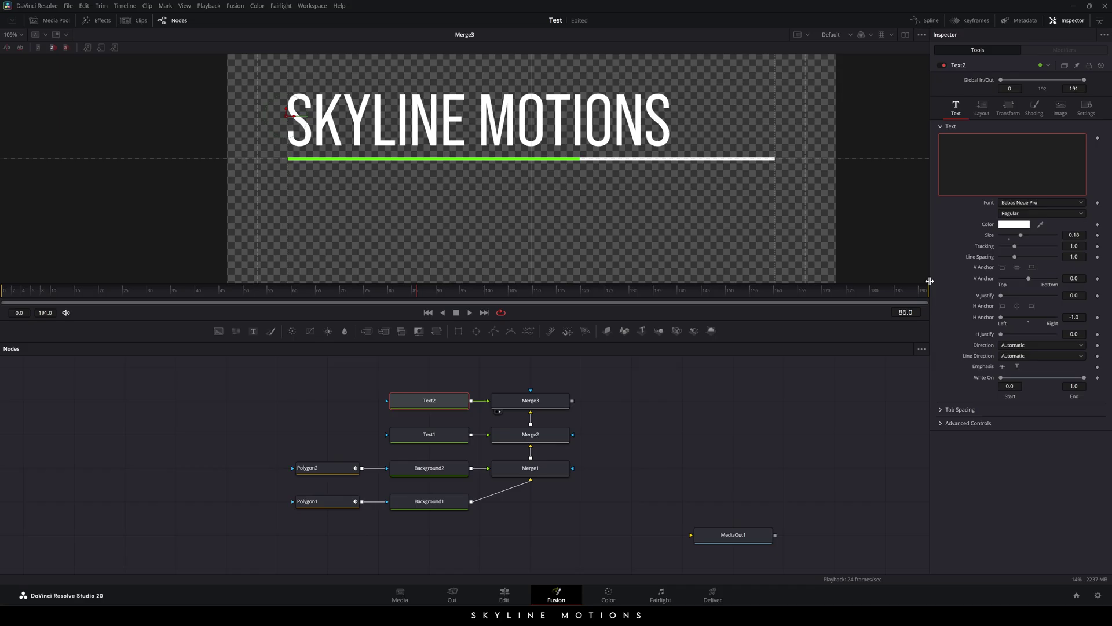
text(MOTION DESI)
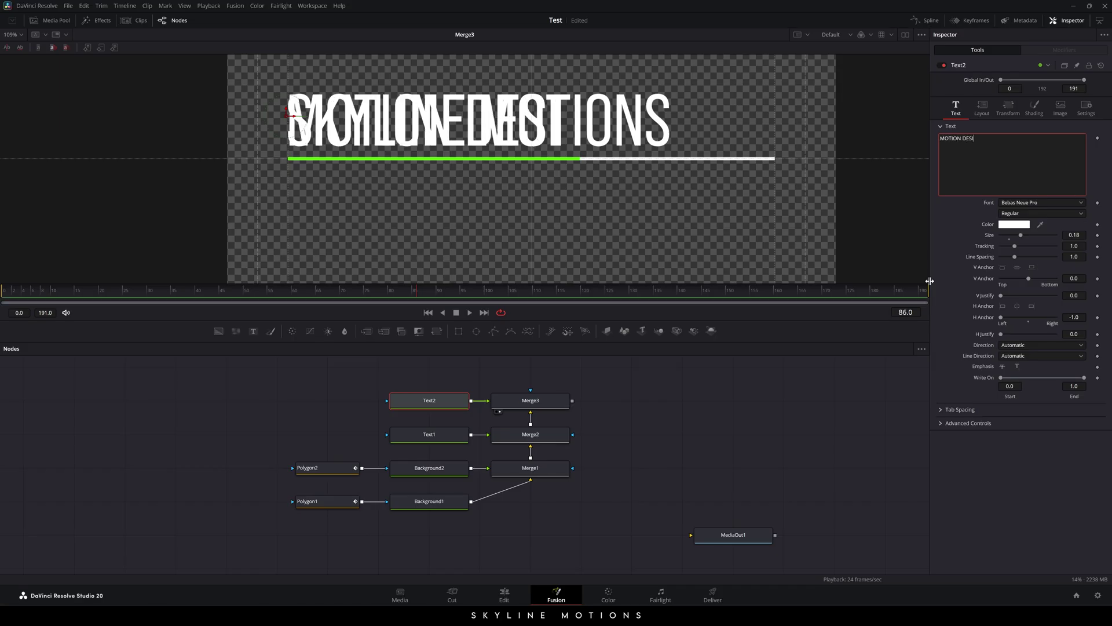
text(GNER)
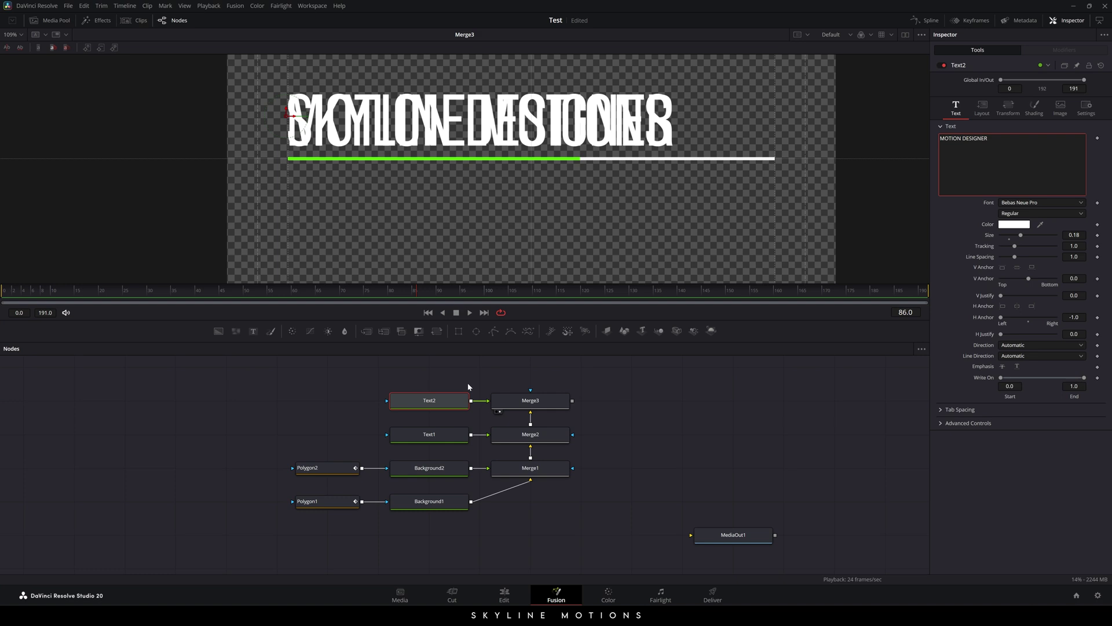
Place MOTION DESIGNER just beneath the line, flush with its left end, at size 0.1 in the Book style.
drag(290, 114, 290, 193)
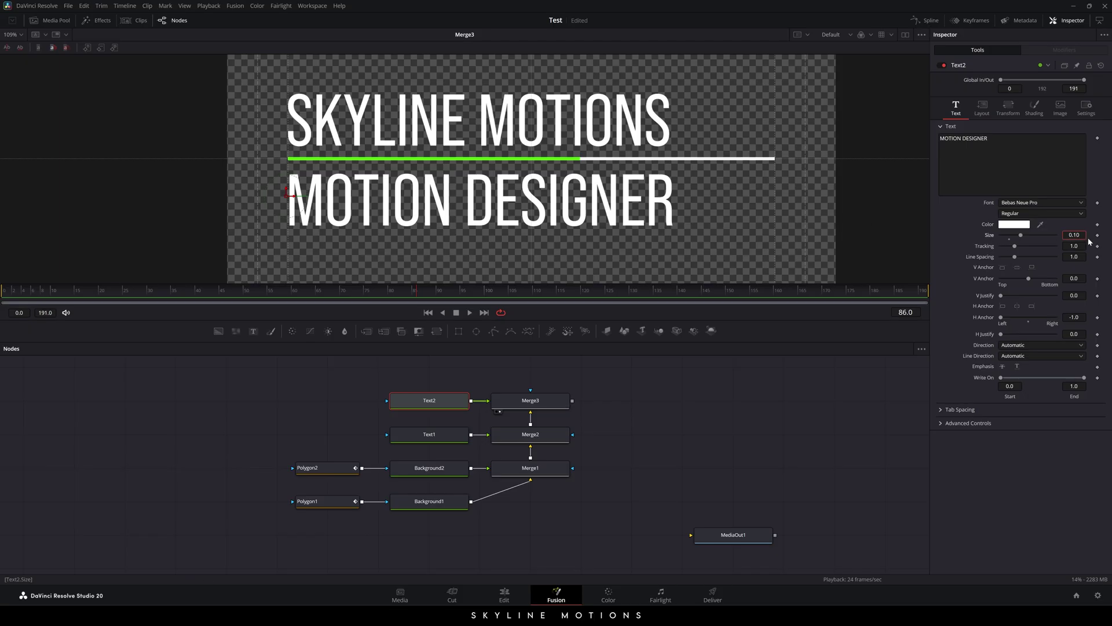
key(Return)
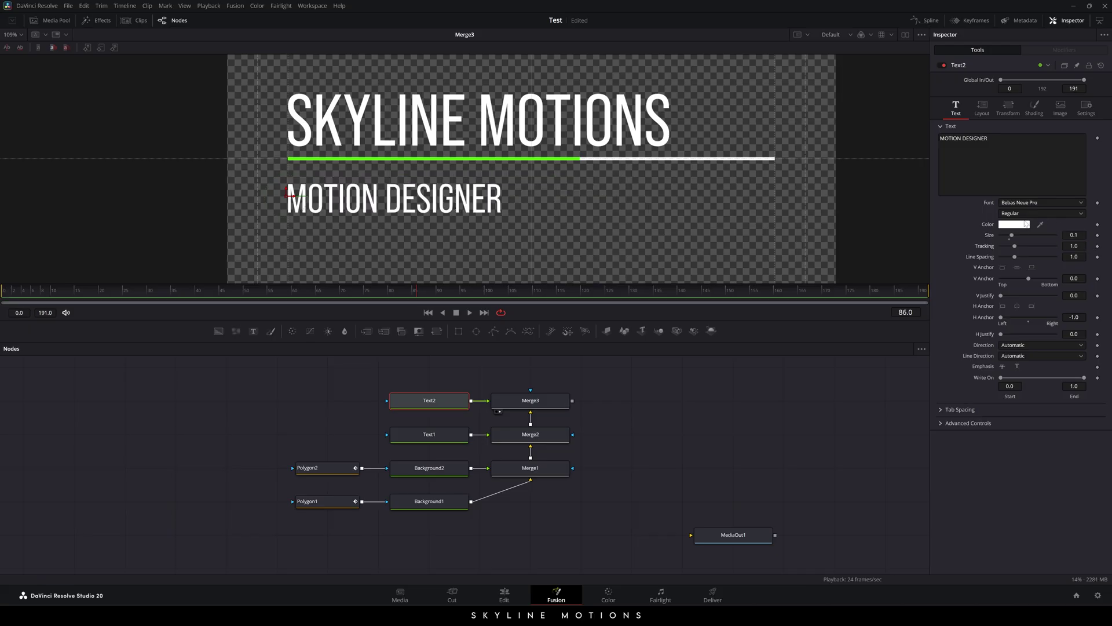
click(1019, 214)
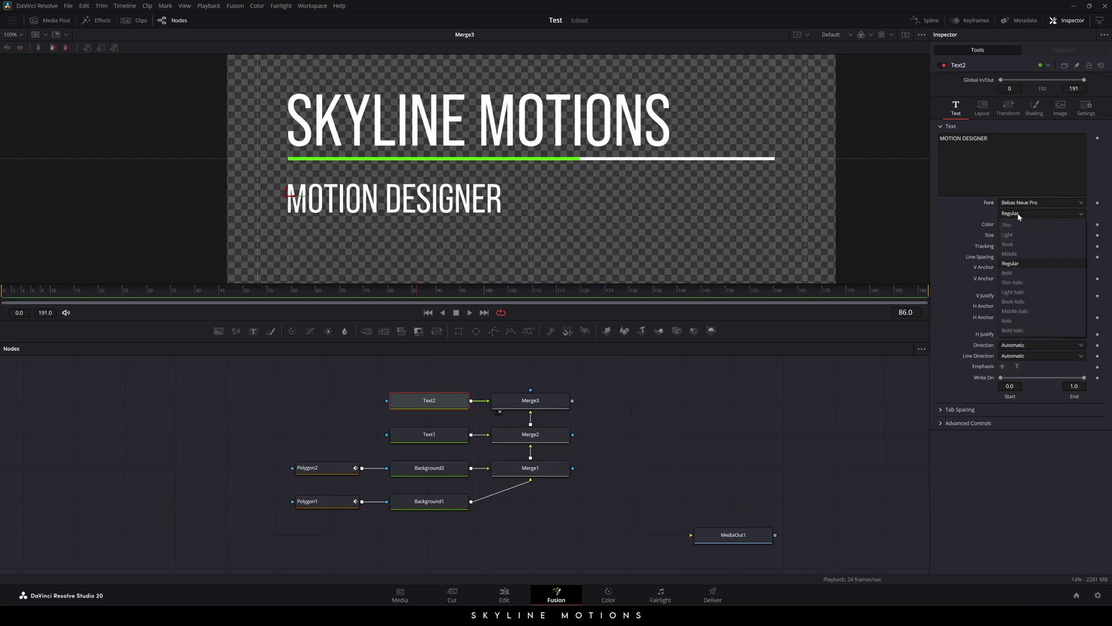
click(1009, 244)
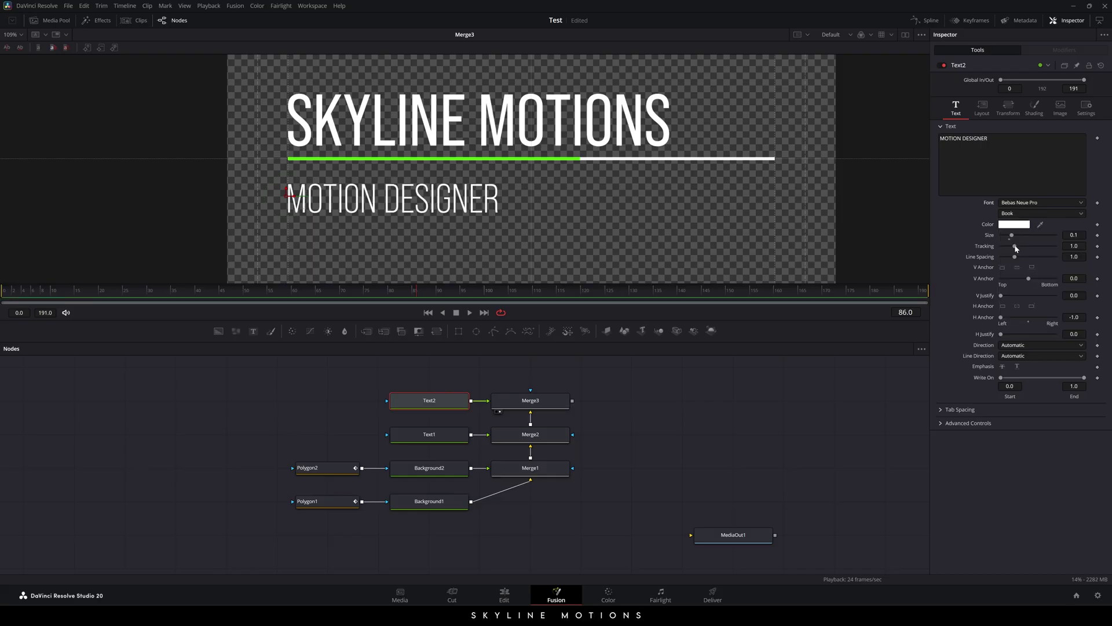
drag(291, 192, 287, 178)
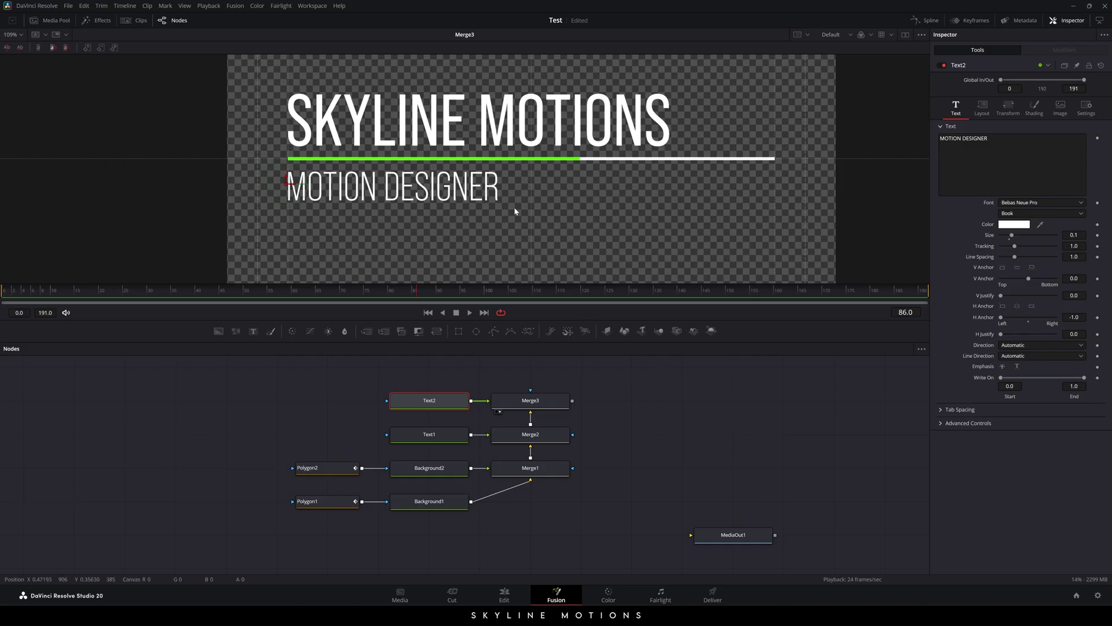
click(620, 406)
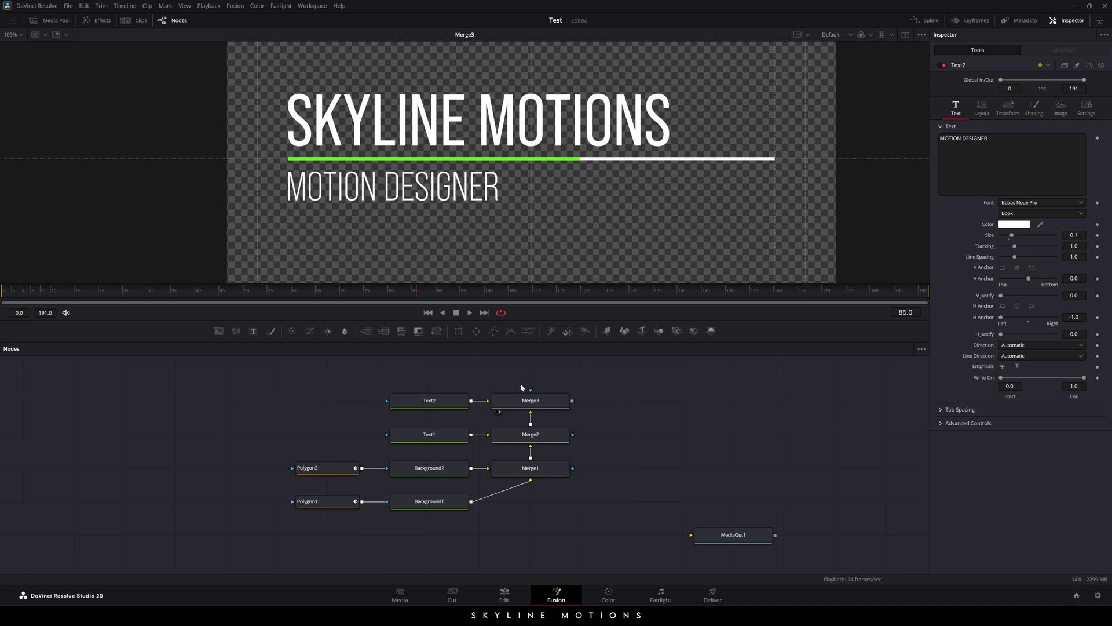
Add a rectangle mask to Text1, beside its node, with a width of 1.0 and a height of 0.35.
drag(458, 331, 420, 436)
drag(337, 402, 337, 436)
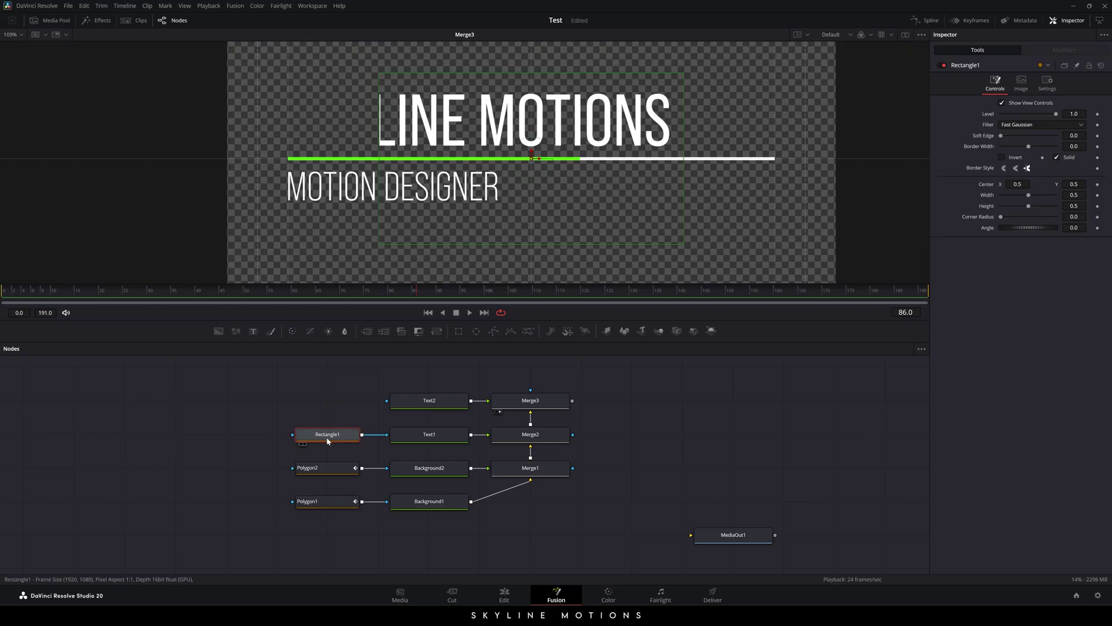
drag(684, 161, 839, 168)
click(1075, 195)
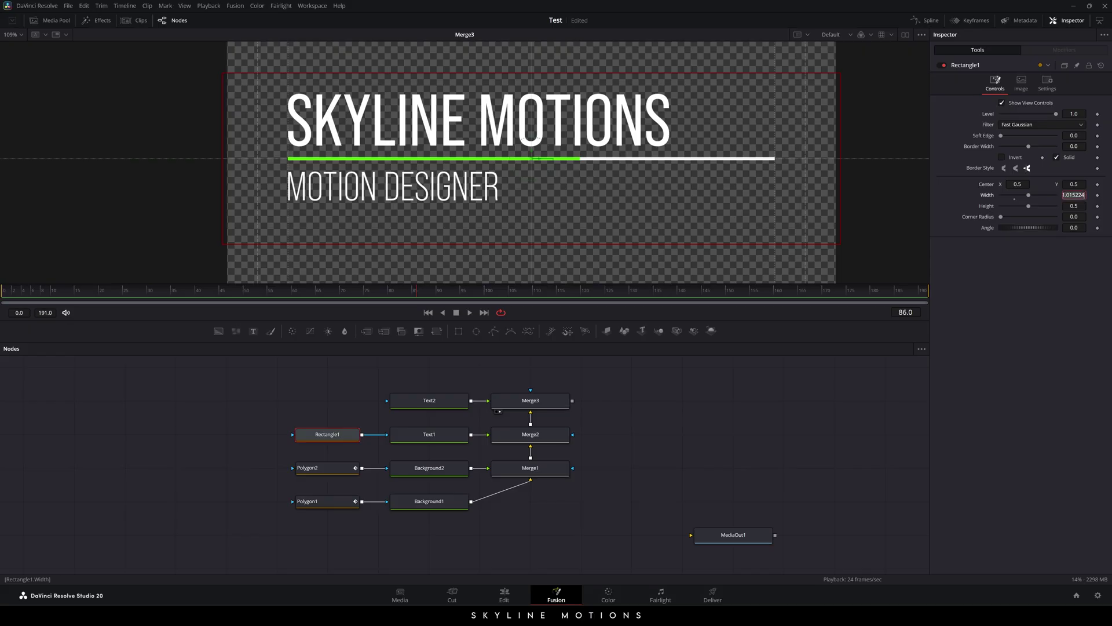
text(1)
key(Return)
drag(1029, 205, 1022, 208)
click(1075, 206)
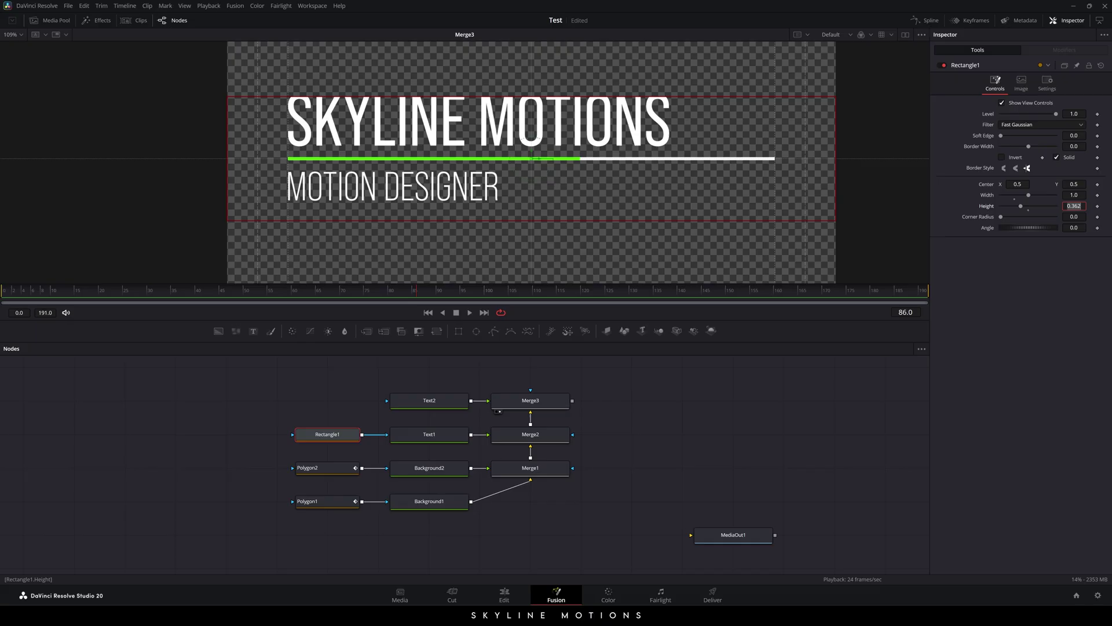
text(0.35)
key(Tab)
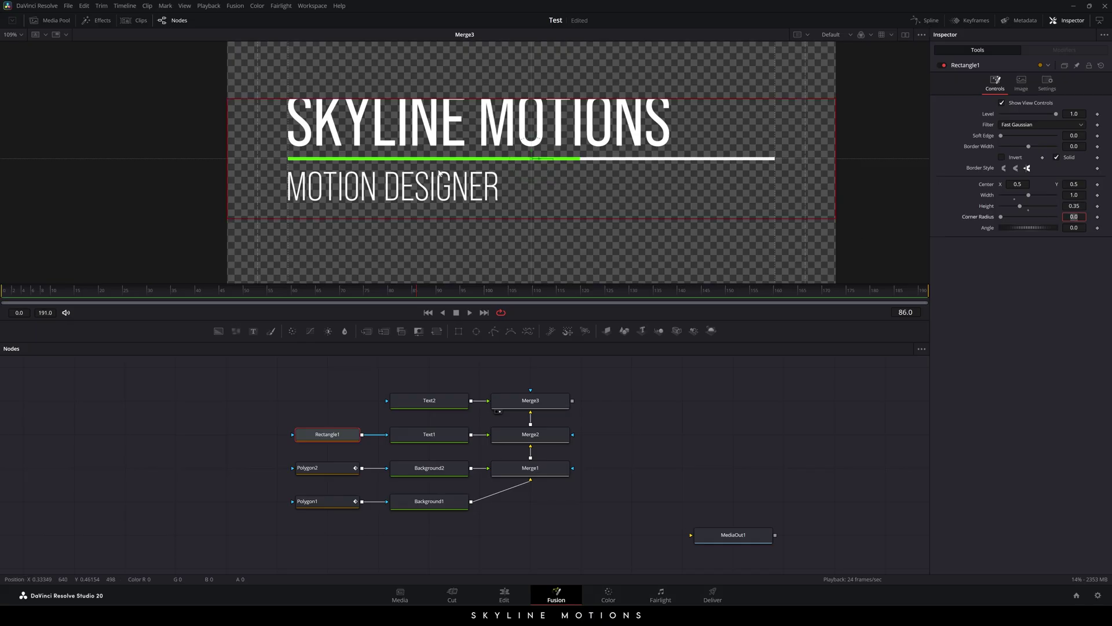
Move Text1's rectangle mask up to about Y 0.68 so its lower edge sits on the line.
drag(531, 154, 534, 91)
scroll(413, 149, up, 2)
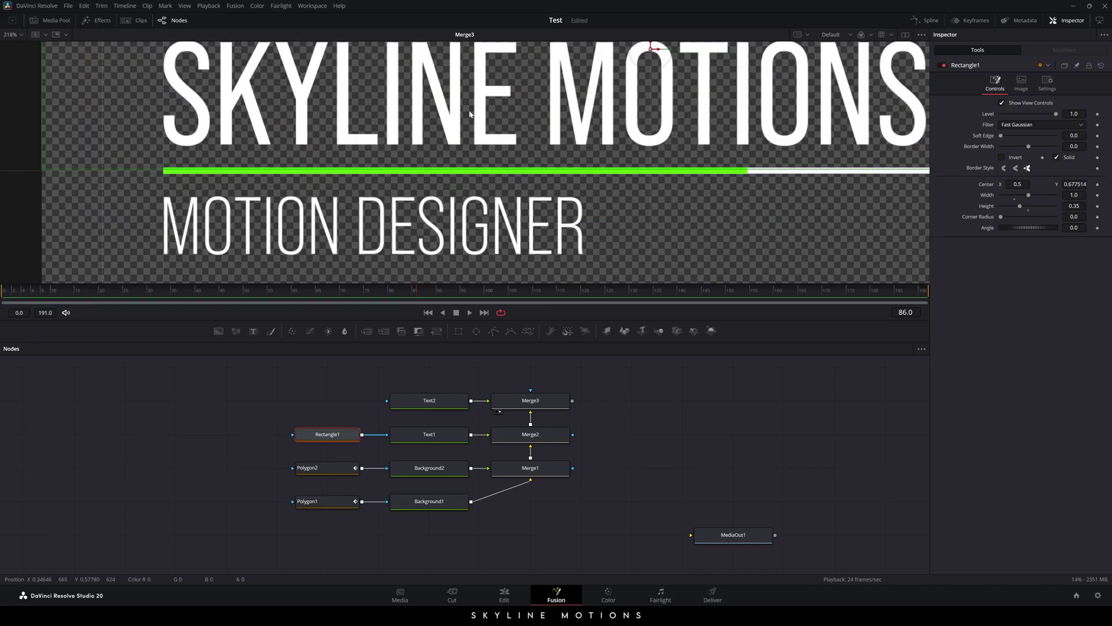
scroll(470, 114, up, 2)
drag(641, 107, 640, 105)
key(ctrl+f)
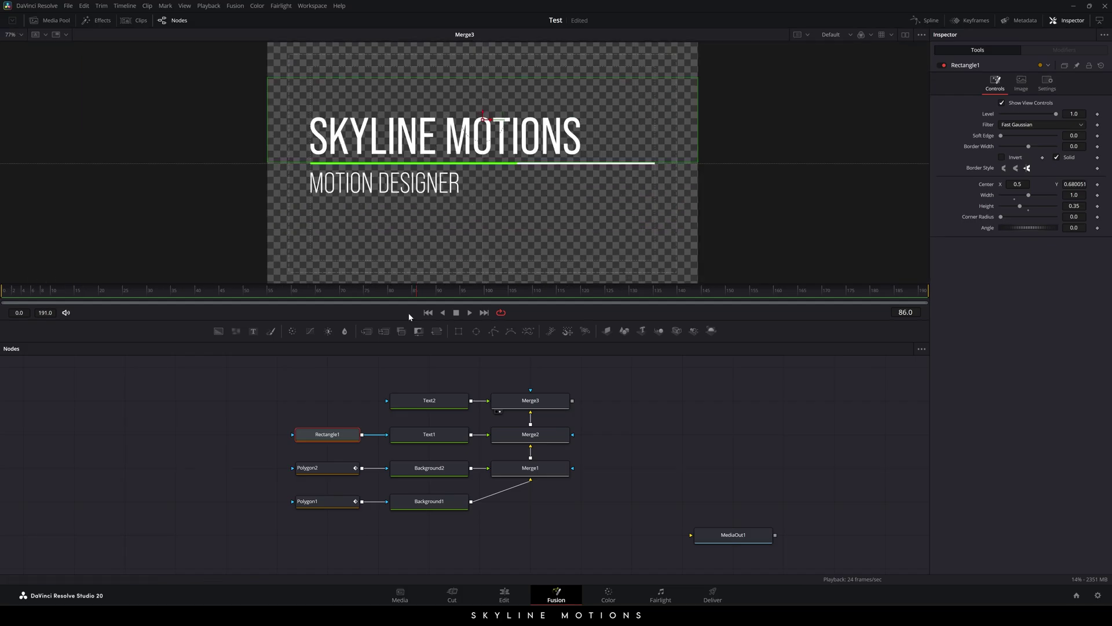
Duplicate Rectangle1 beside Text2 and connect the copy to Text2 as its mask.
key(ctrl+c)
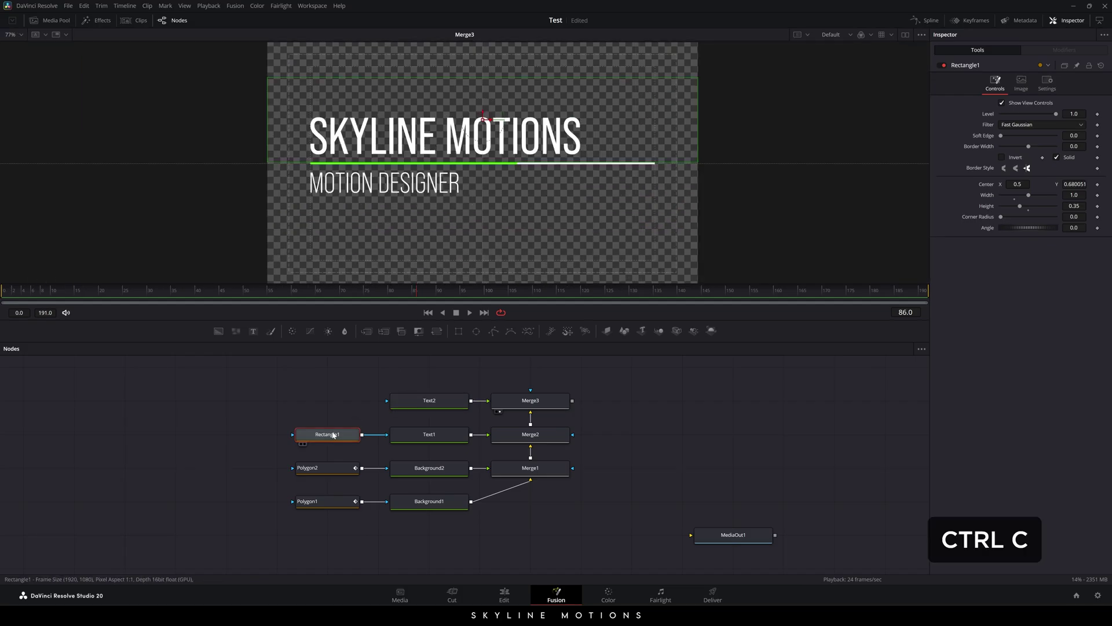
key(ctrl+v)
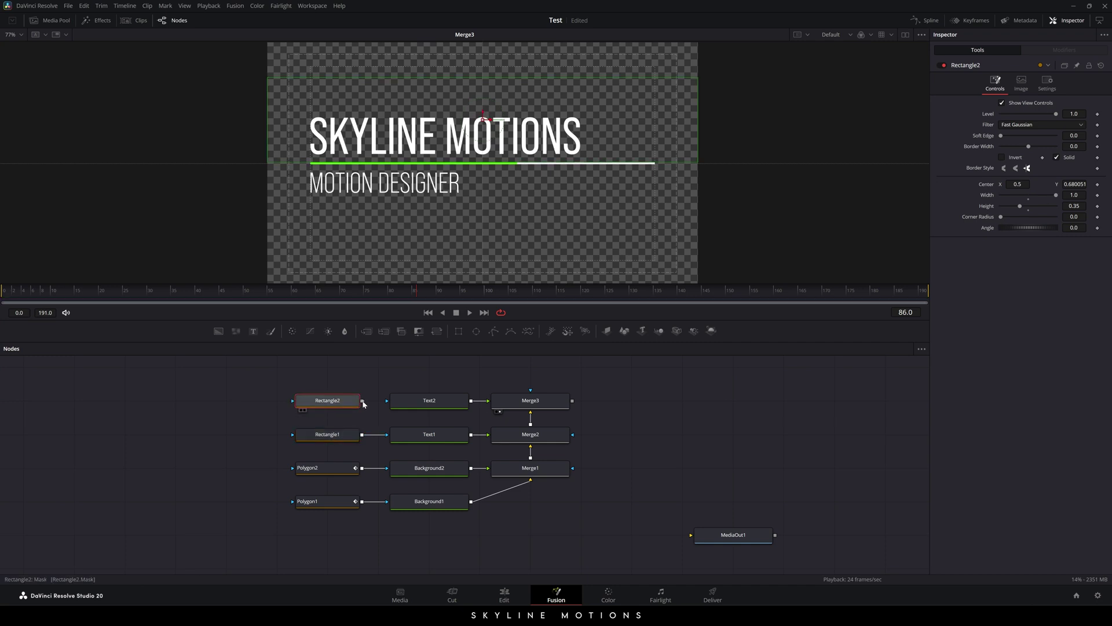
drag(362, 401, 423, 401)
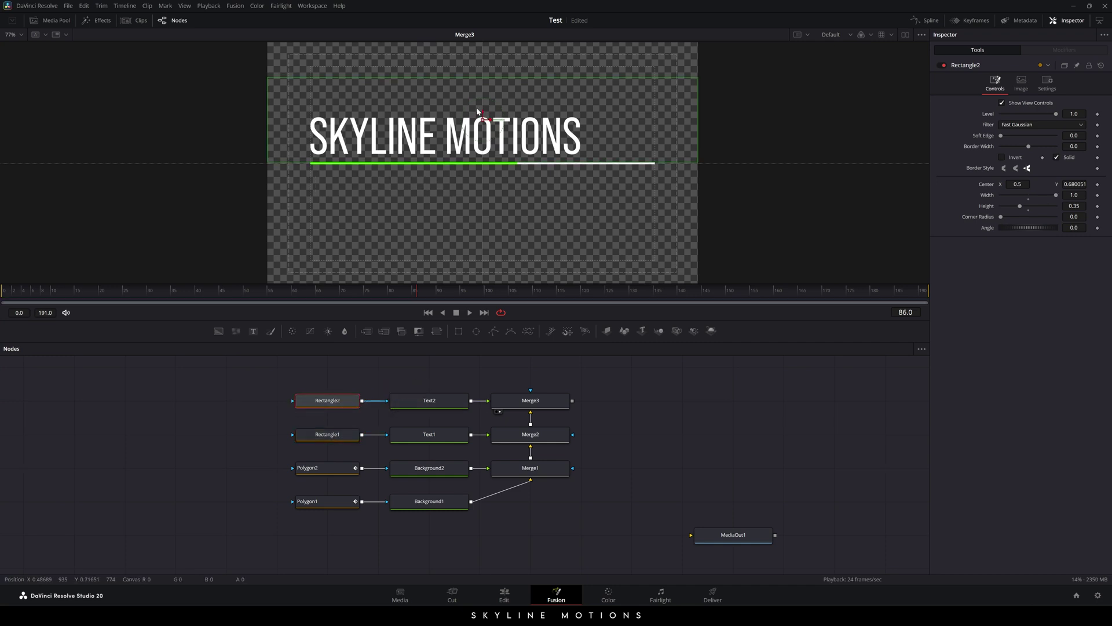
Move Text2's rectangle mask down to about Y 0.32 so its upper edge meets the line.
drag(485, 108, 482, 204)
scroll(483, 206, up, 3)
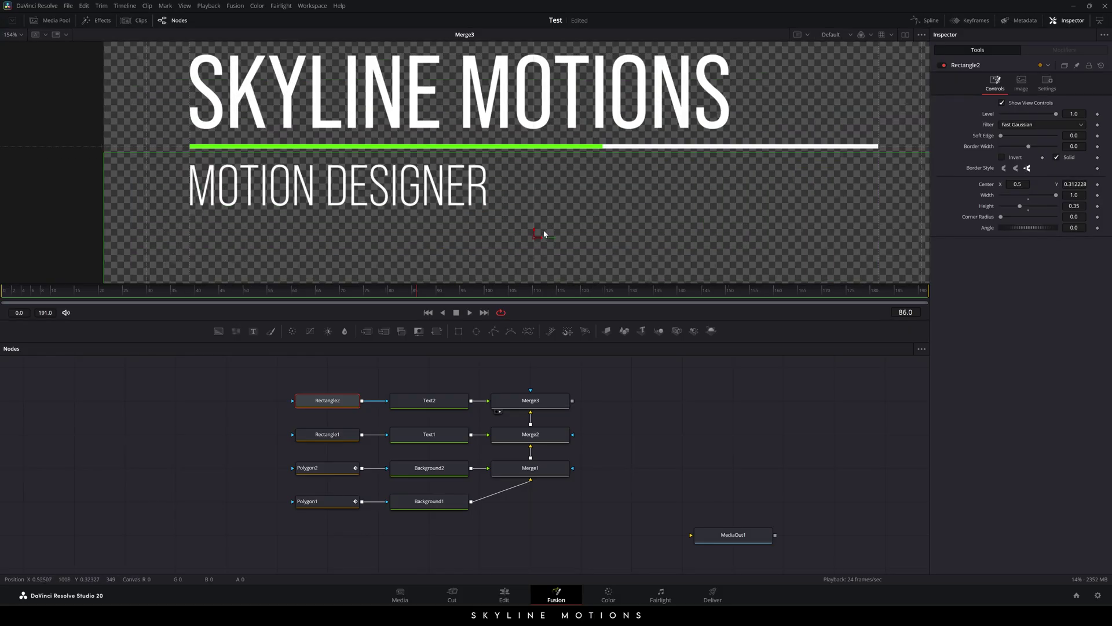
scroll(539, 231, up, 2)
drag(534, 235, 529, 228)
scroll(515, 186, down, 3)
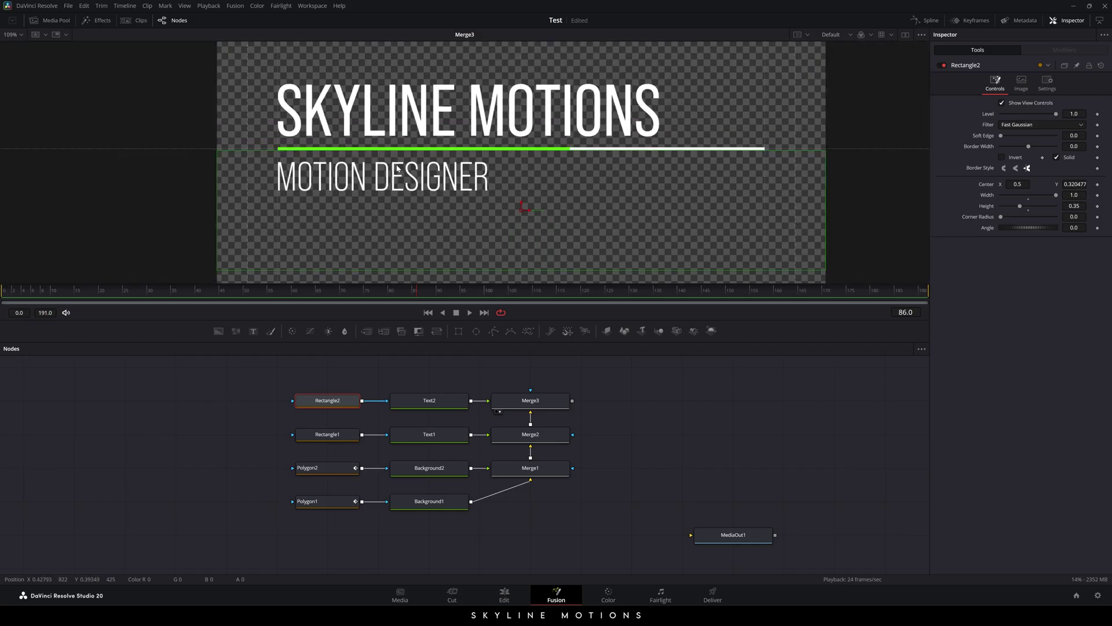
click(404, 367)
Animate Text1's layout center with a keyframe at frame 30, keeping the text in its current position.
click(438, 435)
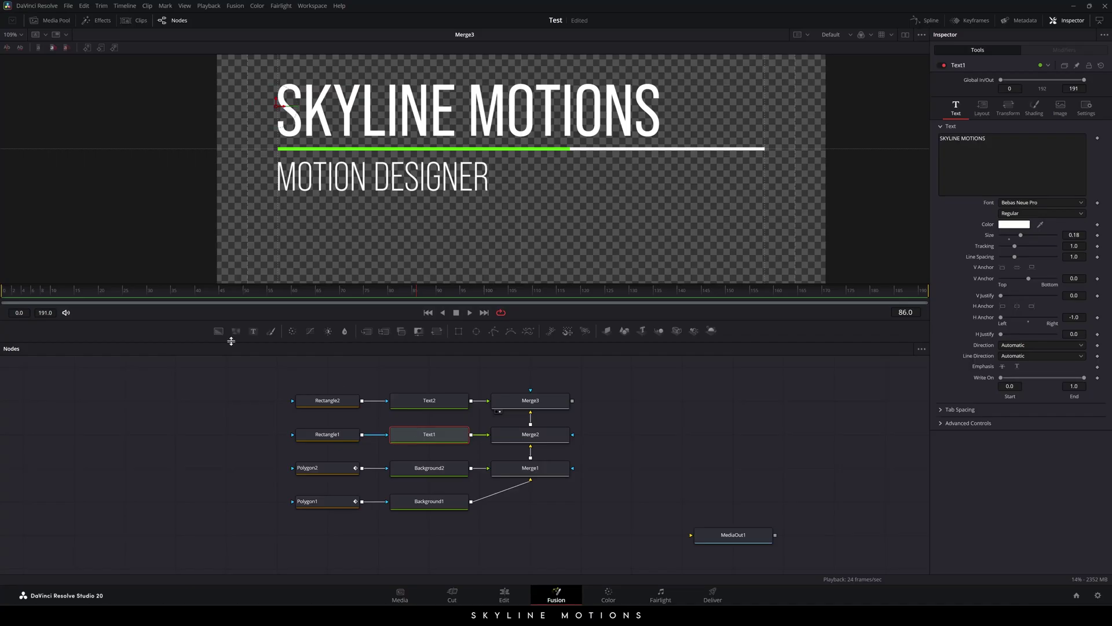
click(983, 108)
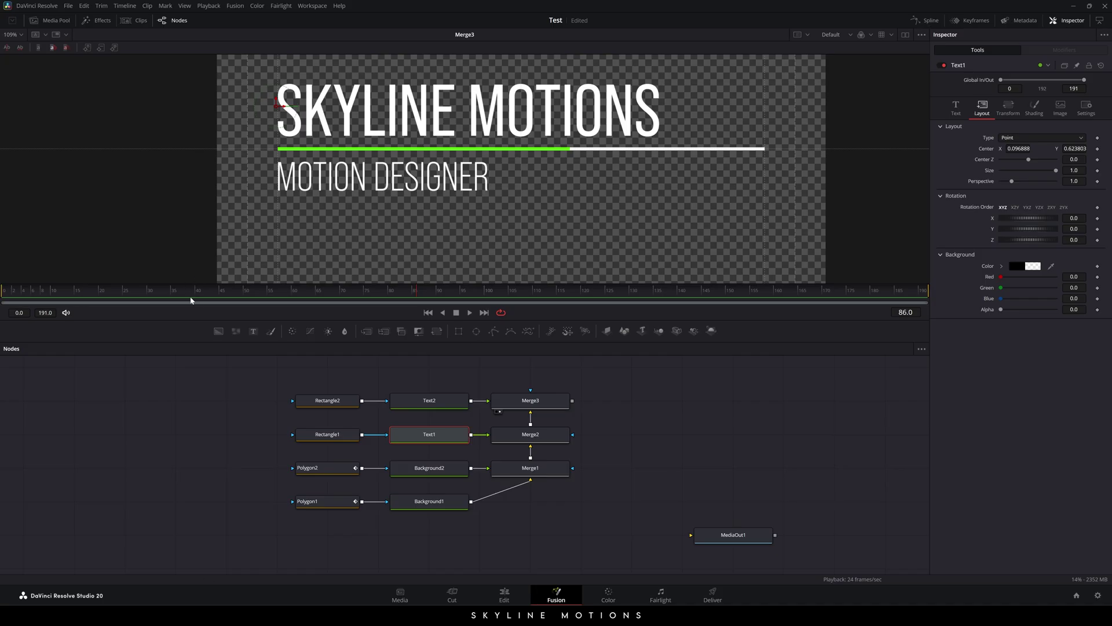
drag(161, 294, 151, 296)
right_click(986, 152)
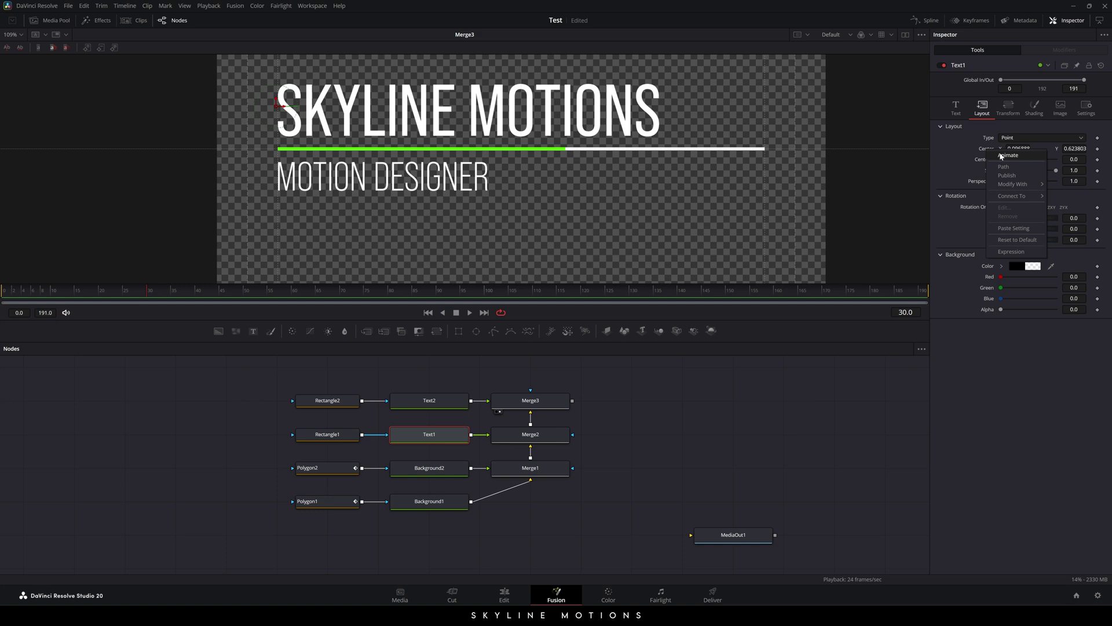
click(1011, 155)
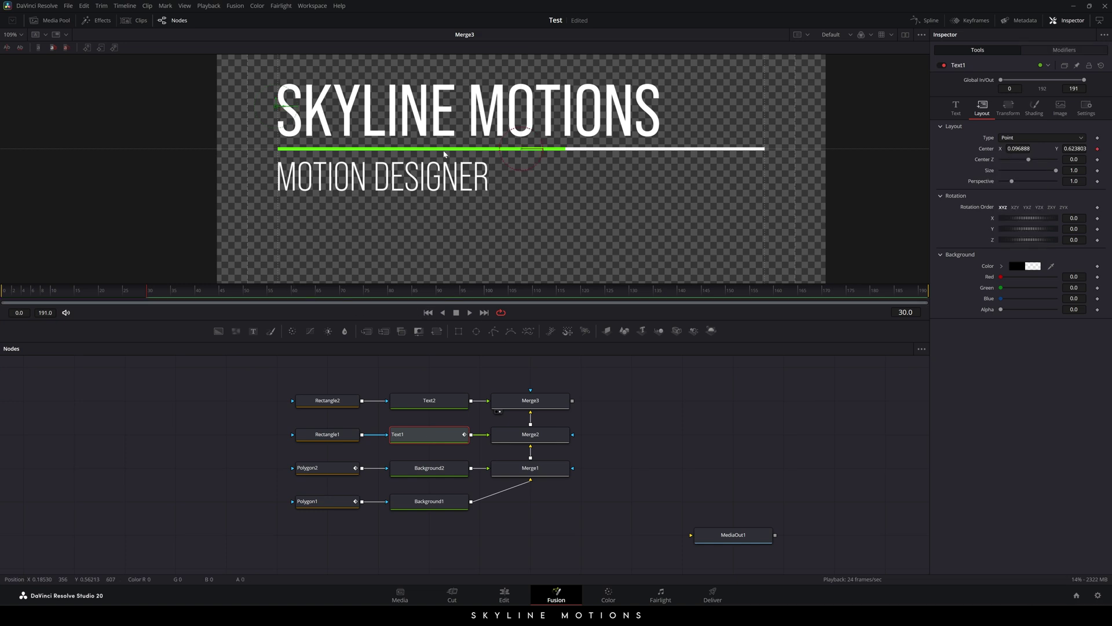
At frame 0, set Text1's layout center Y to 0.3 so the text starts below the line.
drag(148, 294, 2, 301)
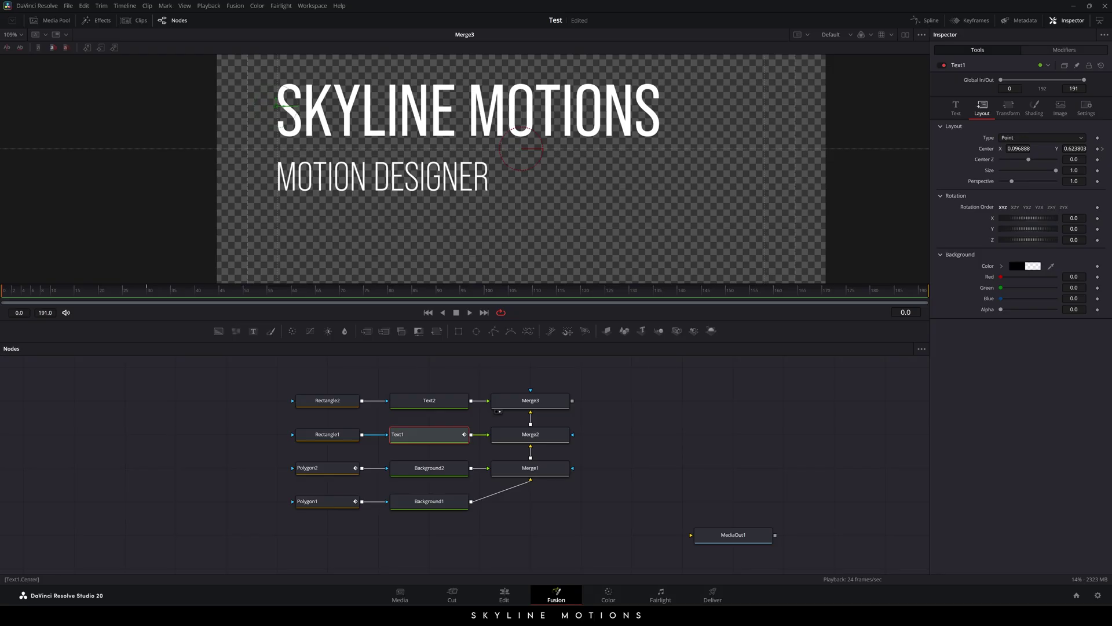
mouse_move(1075, 149)
mouse_down()
mouse_move(1020, 148)
mouse_move(1078, 148)
mouse_up()
text(0.3)
key(Tab)
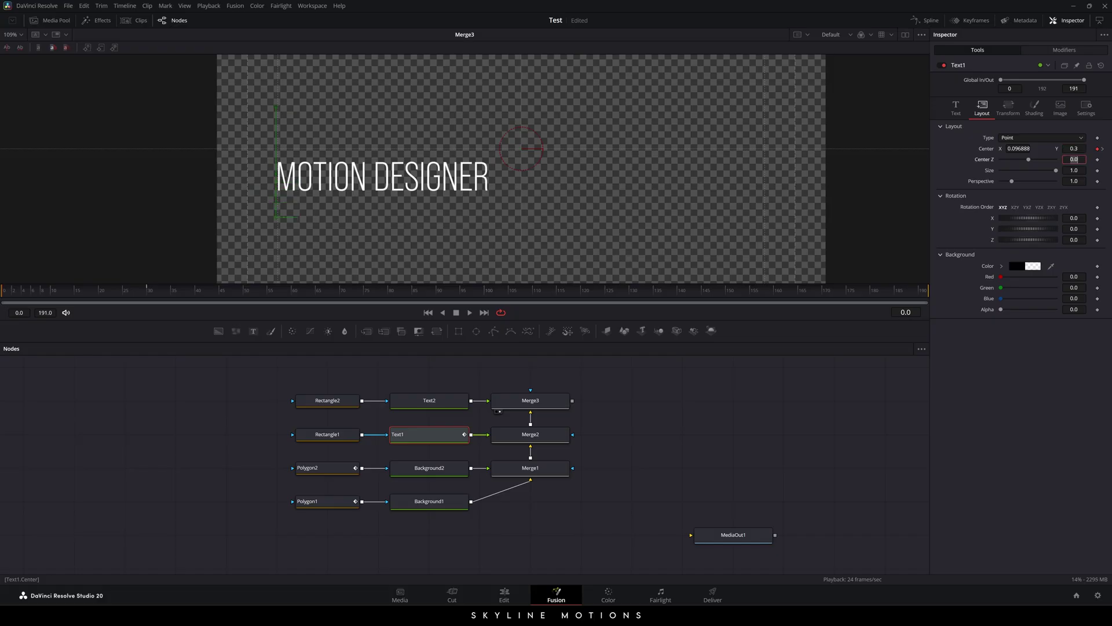
drag(3, 305, 181, 291)
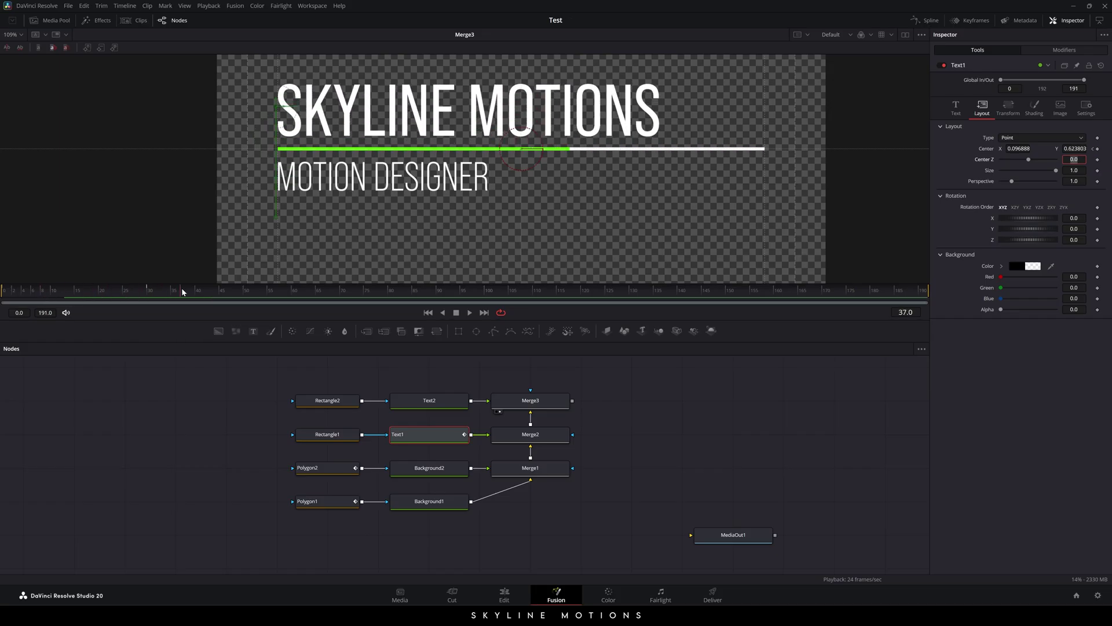
Hold Text1's layout center with a keyframe at frame 150 and set its Y to 0.3 at frame 180.
drag(183, 291, 721, 297)
click(1098, 149)
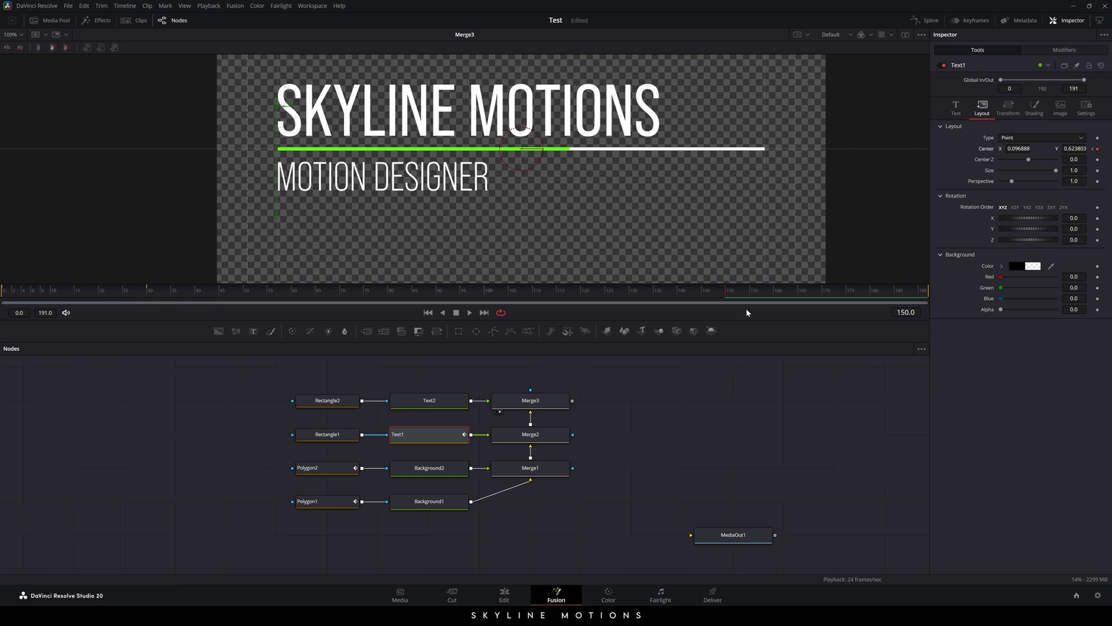
drag(735, 297, 870, 293)
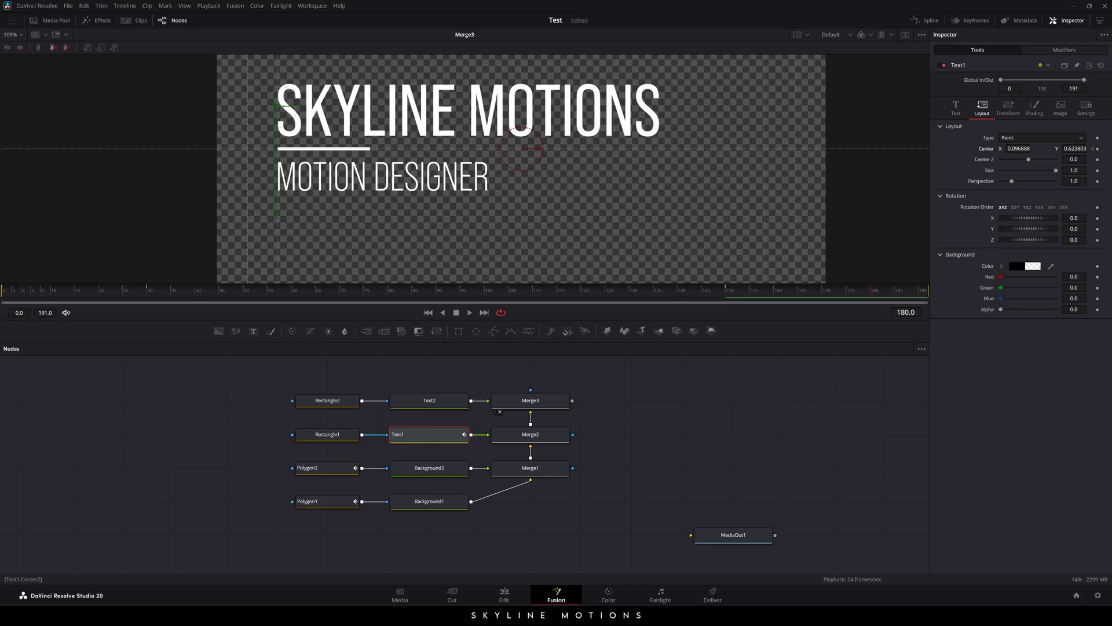
drag(1075, 149, 1034, 148)
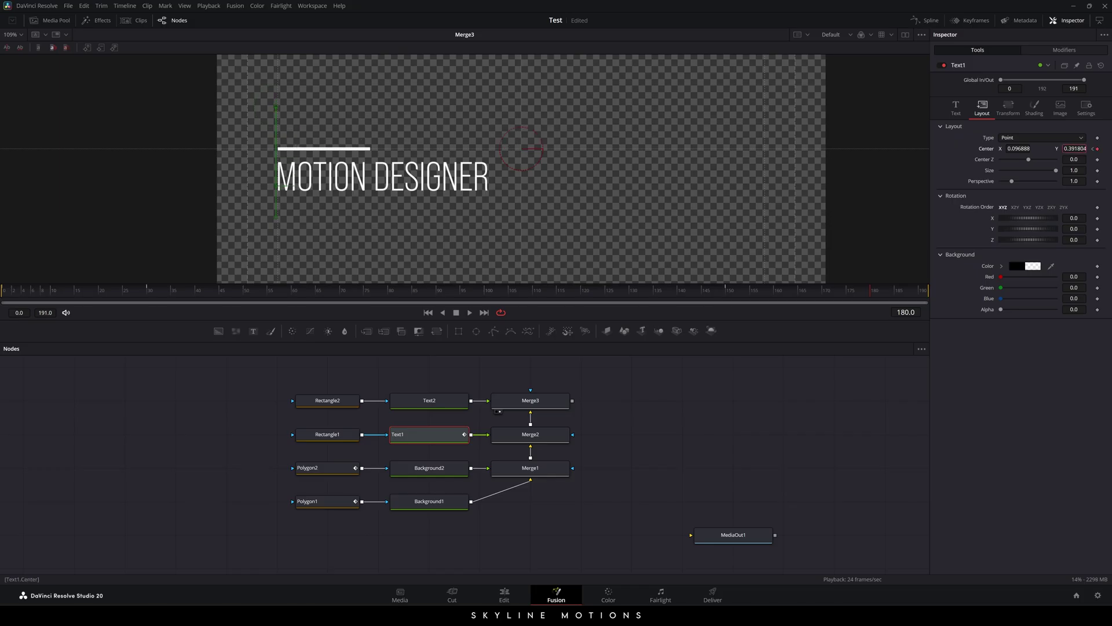
text(0.3)
key(Tab)
key(Home)
key(space)
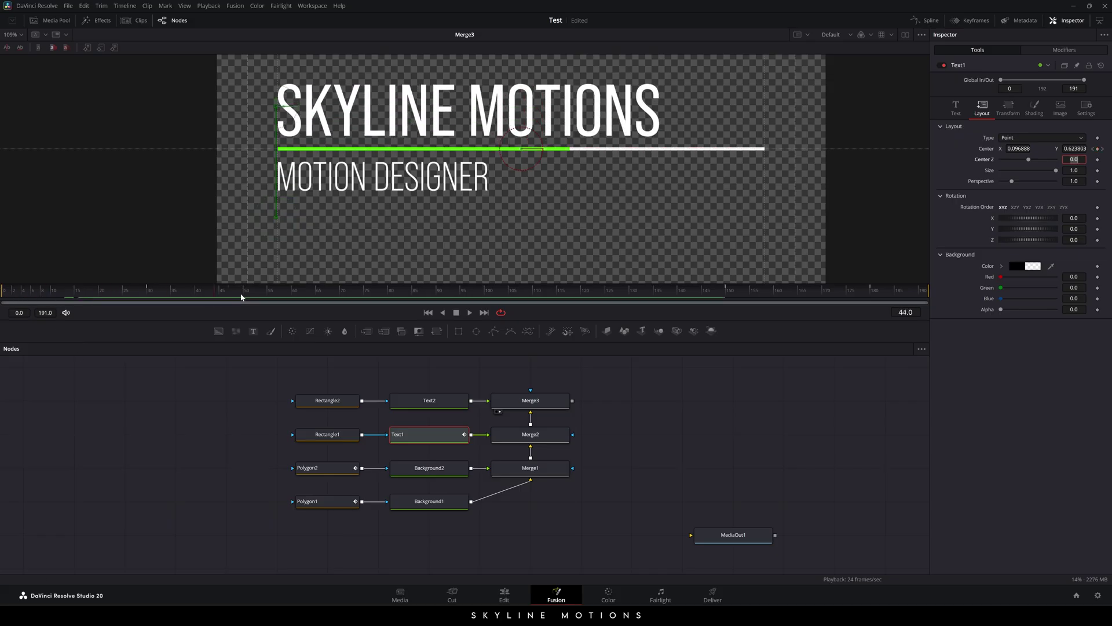
drag(241, 297, 569, 307)
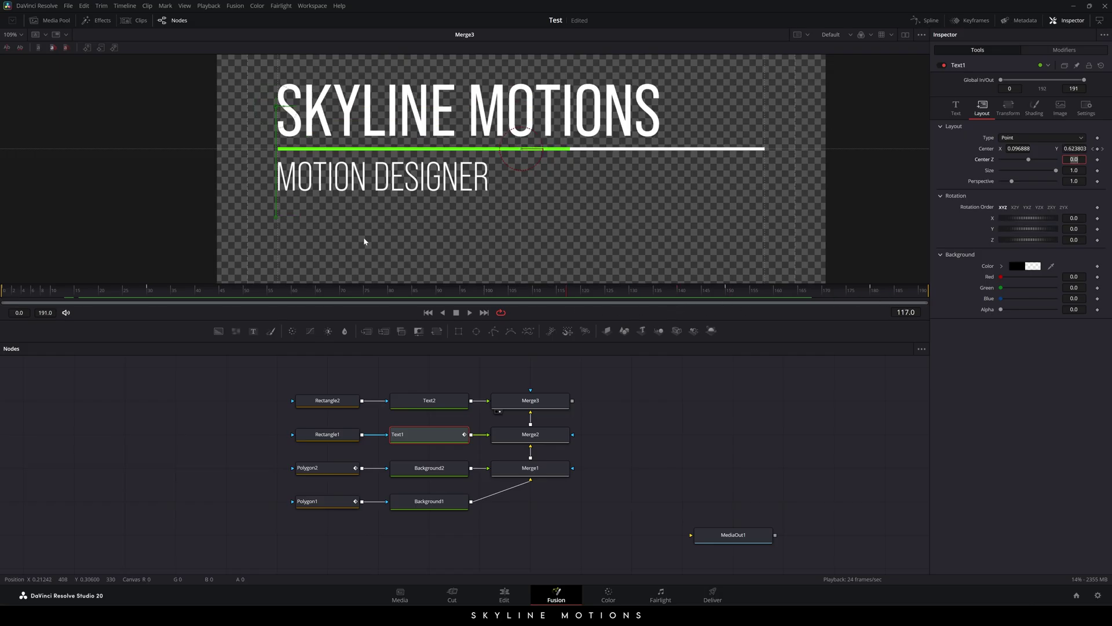
Animate Text2's layout center with a keyframe at frame 30, keeping the text in its current position.
click(429, 405)
click(147, 291)
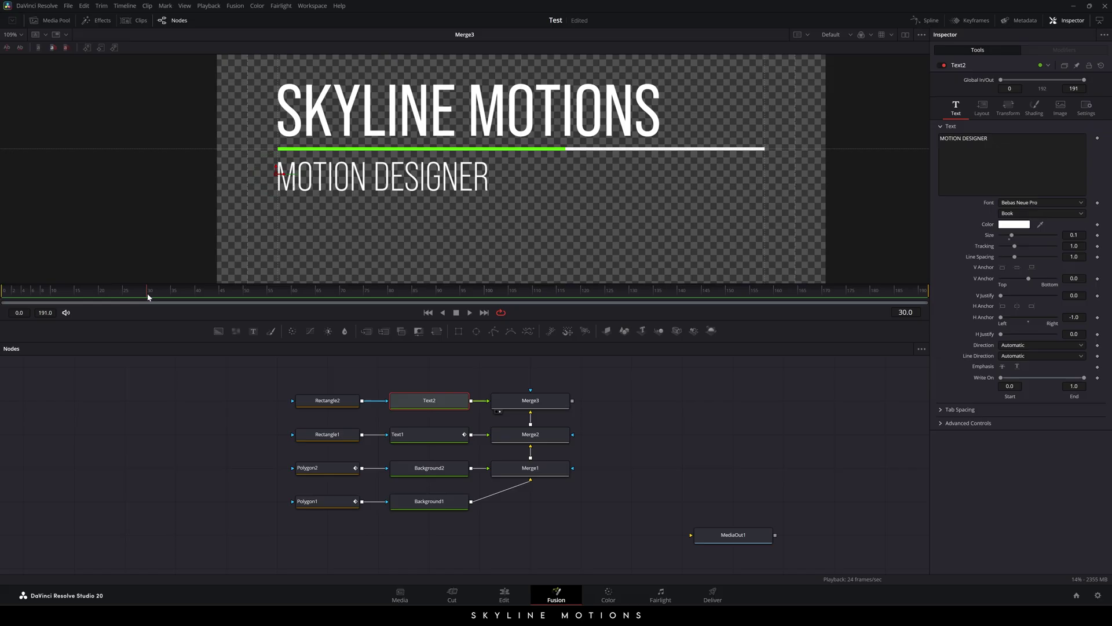
click(983, 108)
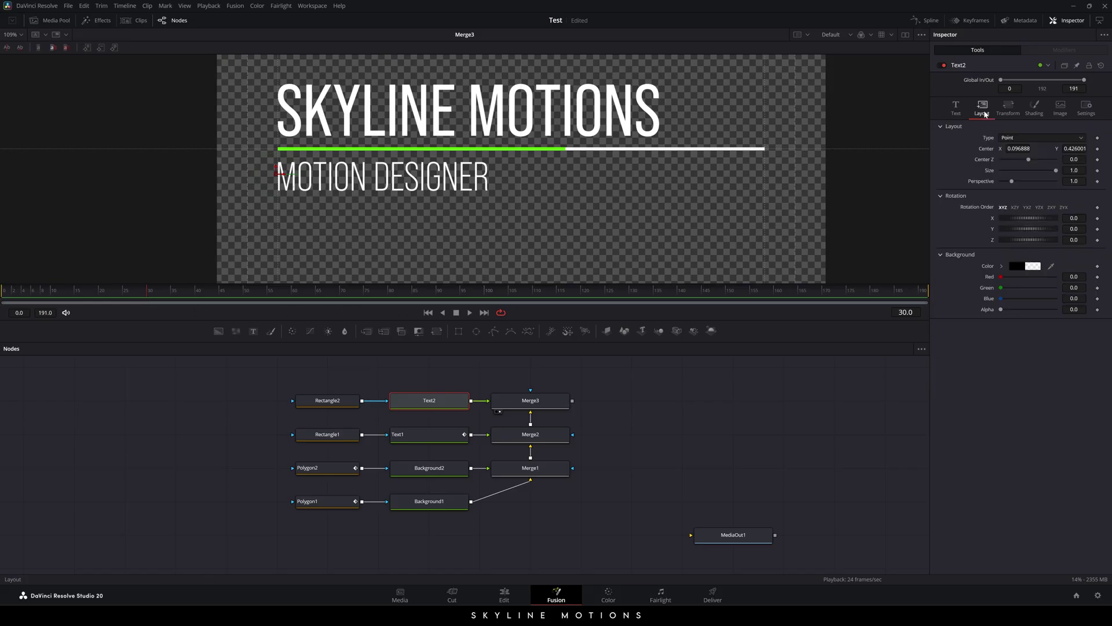
right_click(987, 151)
click(997, 156)
At frame 0, set Text2's layout center Y to 0.6 so the text starts above the line.
drag(90, 300, 2, 301)
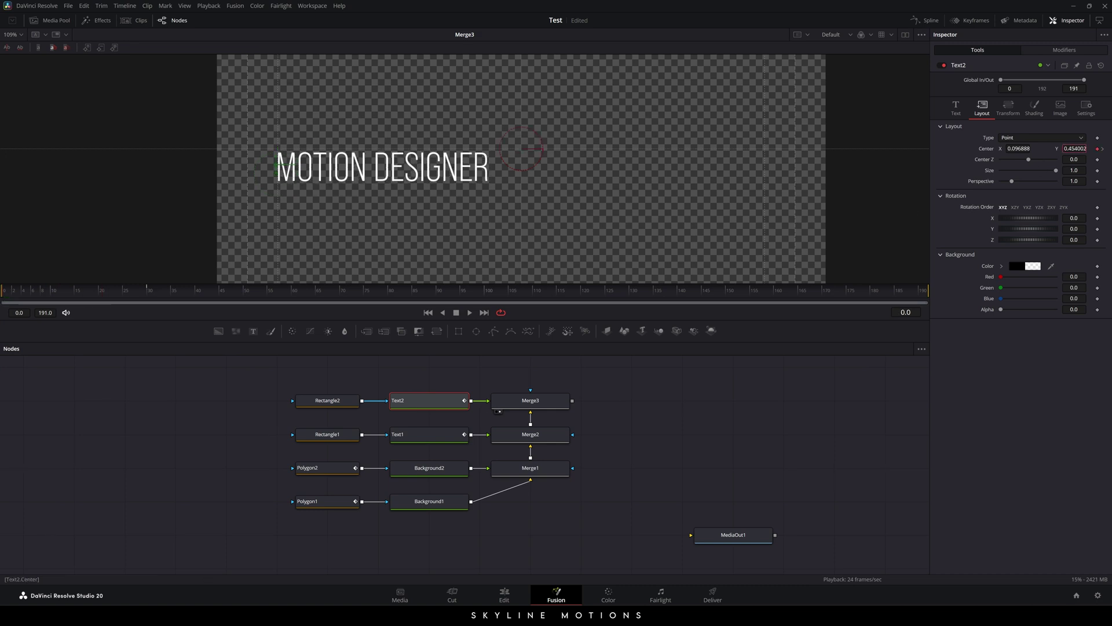
drag(277, 169, 276, 108)
scroll(1075, 148, up, 1)
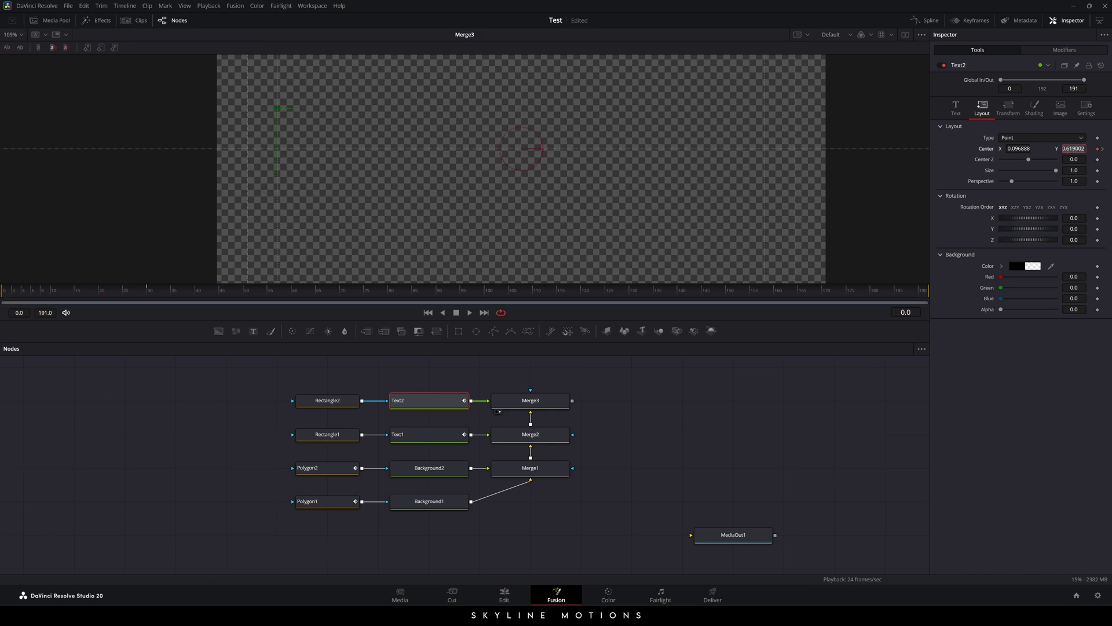
text(0.6)
key(Tab)
Hold Text2's layout center with a keyframe at frame 150 and set its Y to 0.6 at frame 180.
click(726, 300)
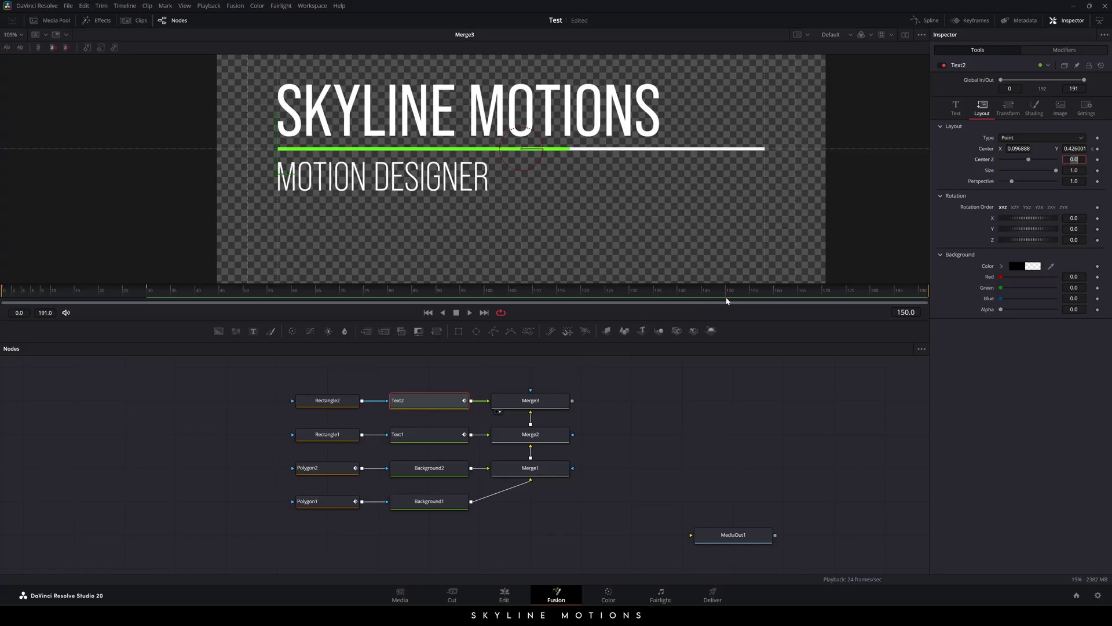
click(1098, 148)
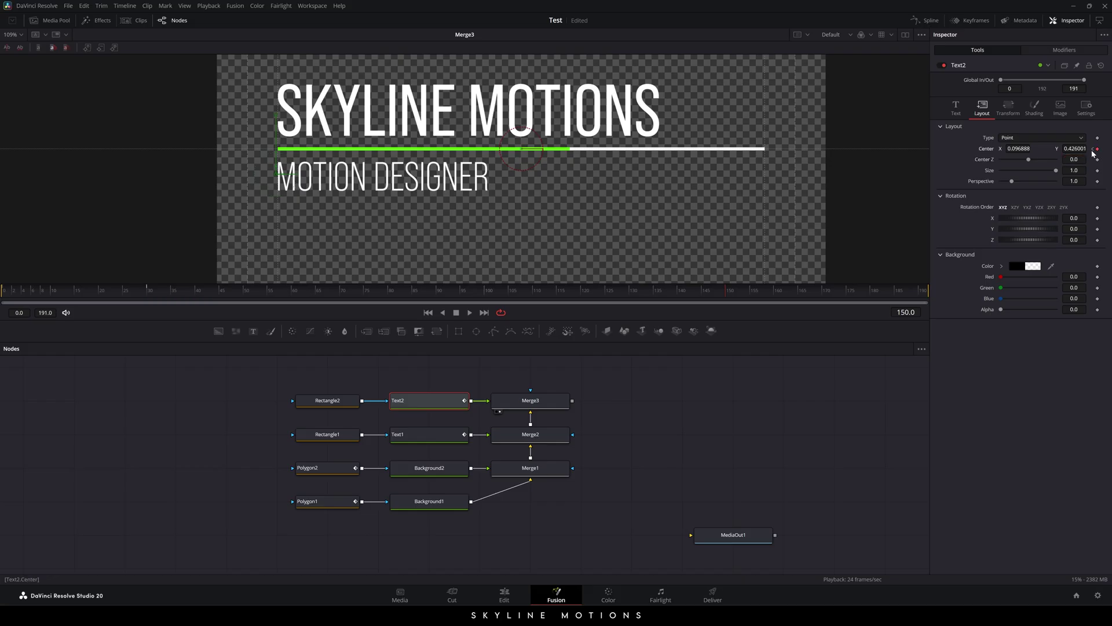
drag(758, 300, 872, 296)
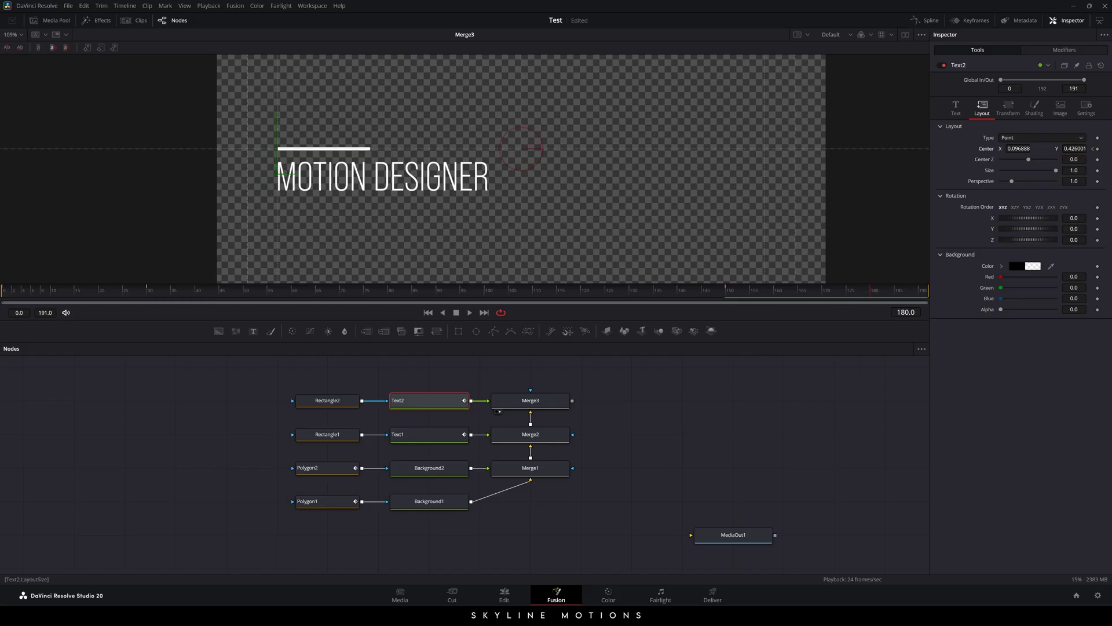
drag(1075, 148, 1111, 149)
text(0.6)
key(Tab)
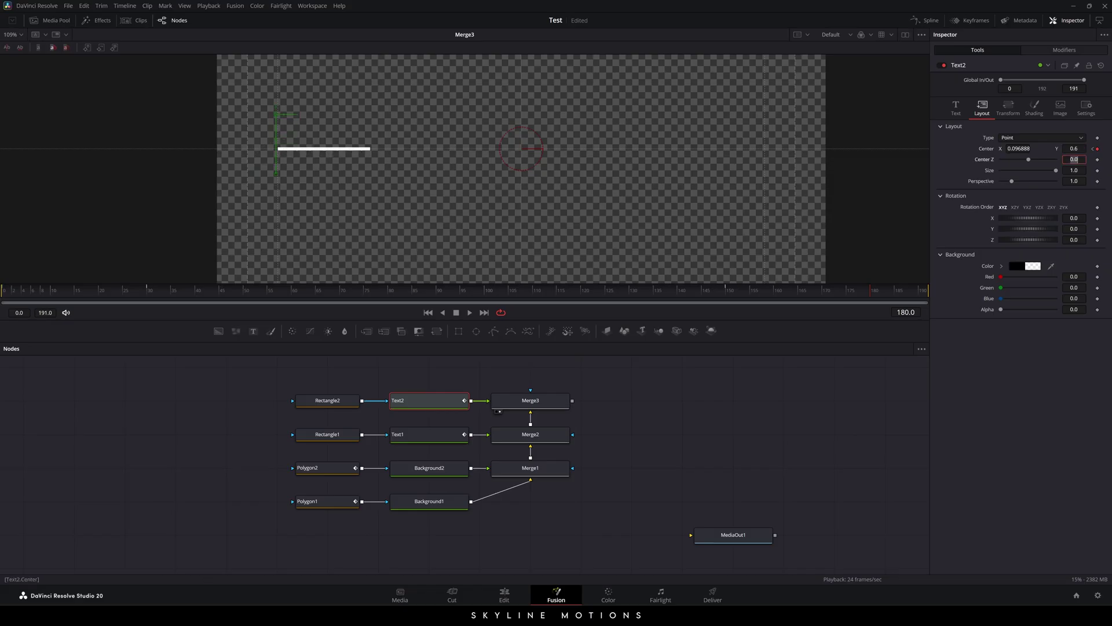
drag(32, 295, 624, 297)
drag(755, 291, 686, 299)
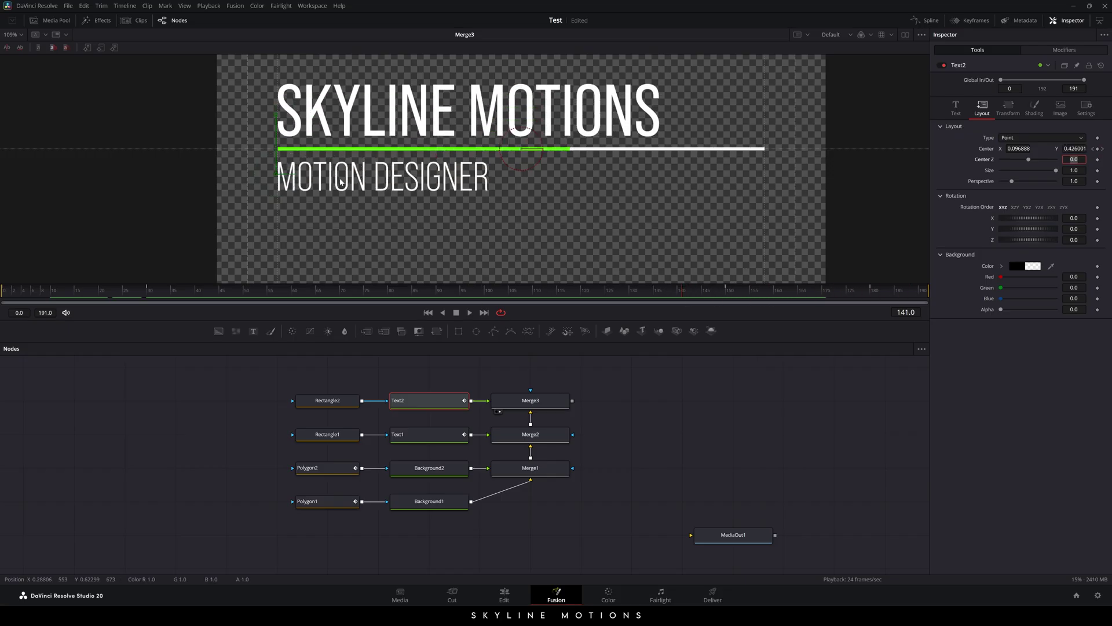
Open the Spline editor enlarged, with only Text1's displacement curve shown and fitted to the view.
click(926, 21)
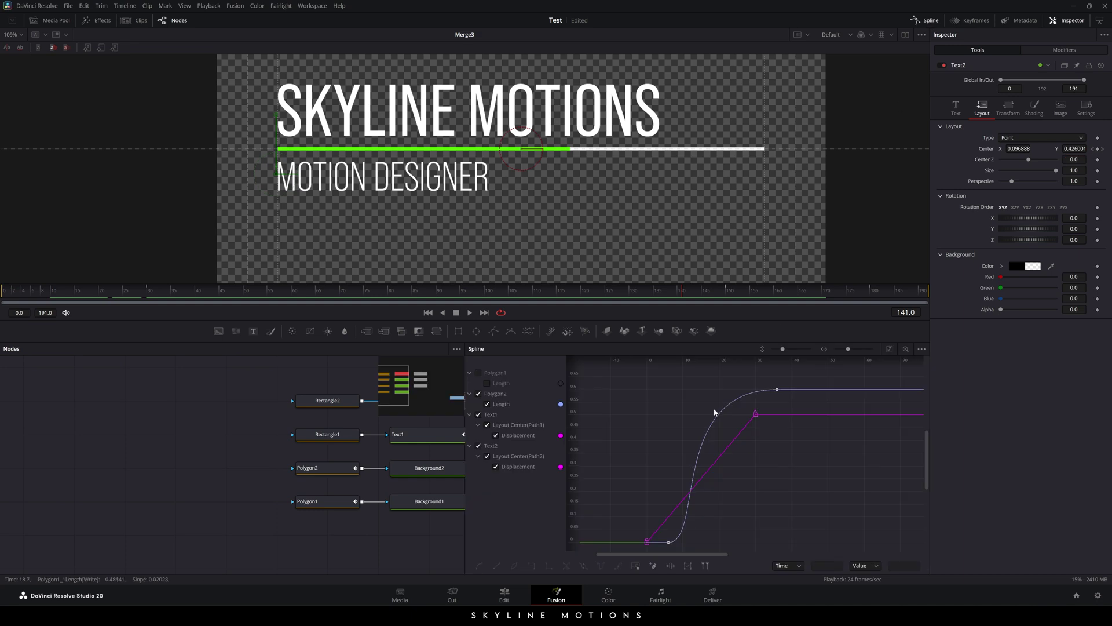
key(F4)
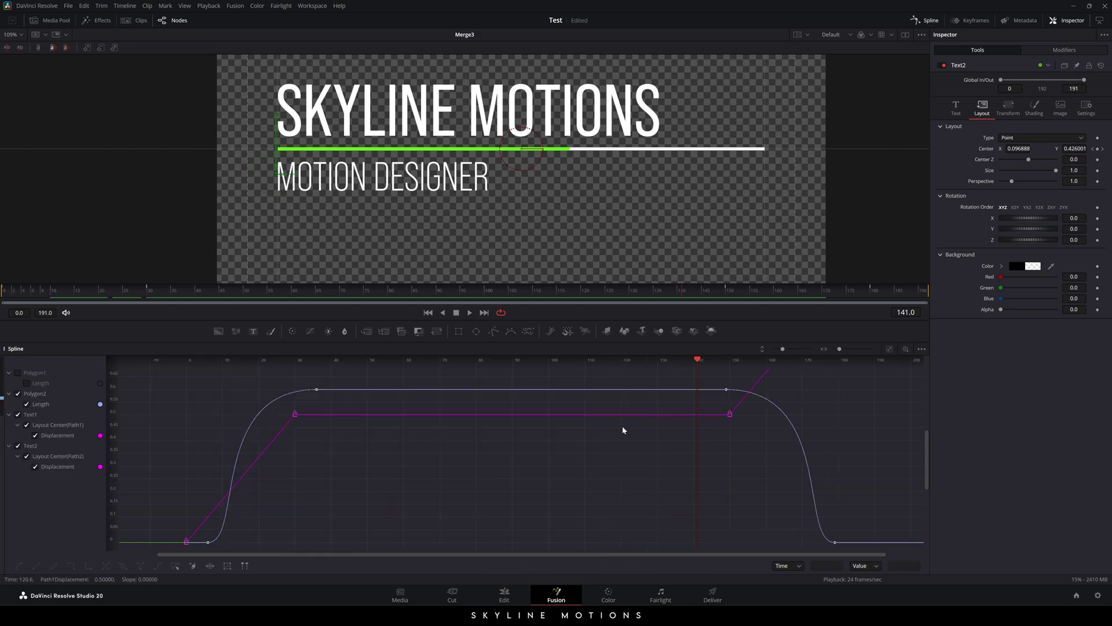
click(19, 395)
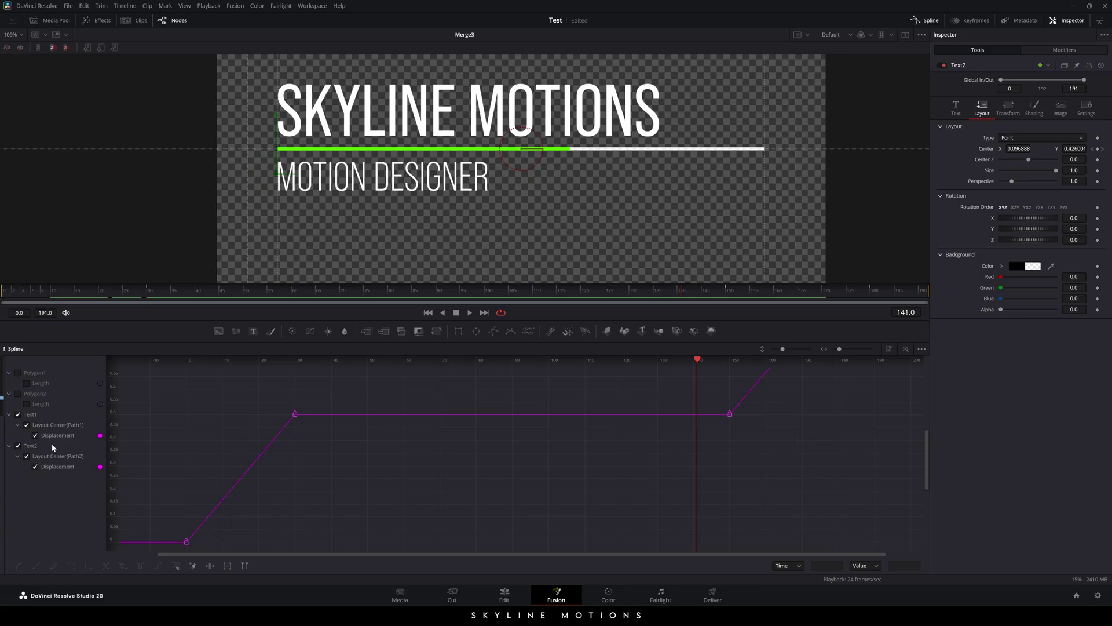
click(18, 446)
click(890, 351)
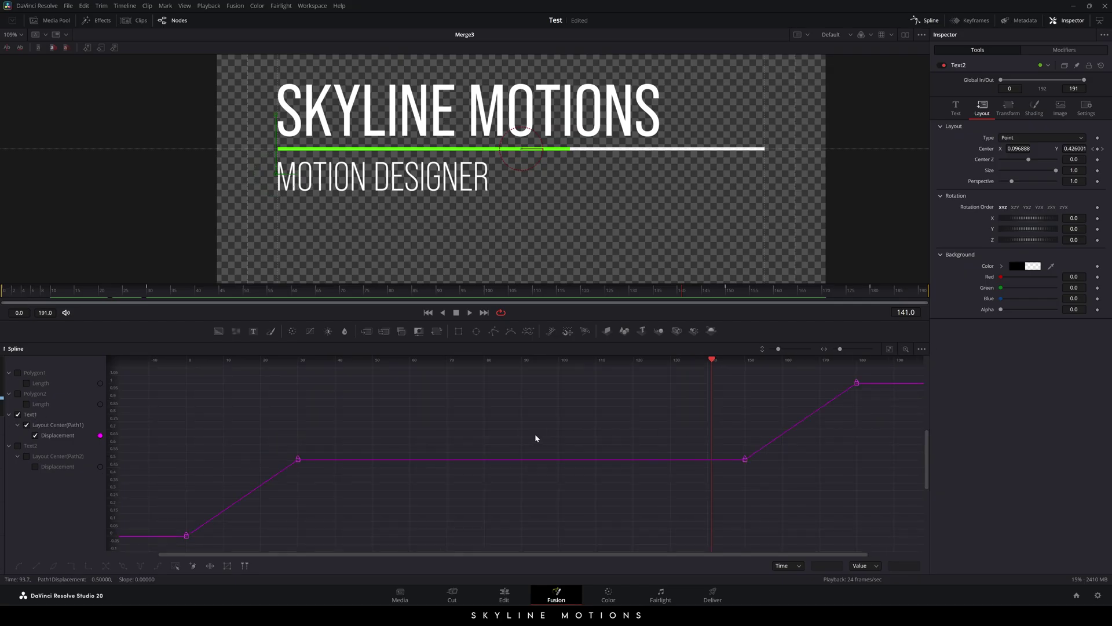
Smooth Text1's displacement keyframes at frames 0, 30, 150 and 180.
drag(344, 438, 168, 545)
key(s)
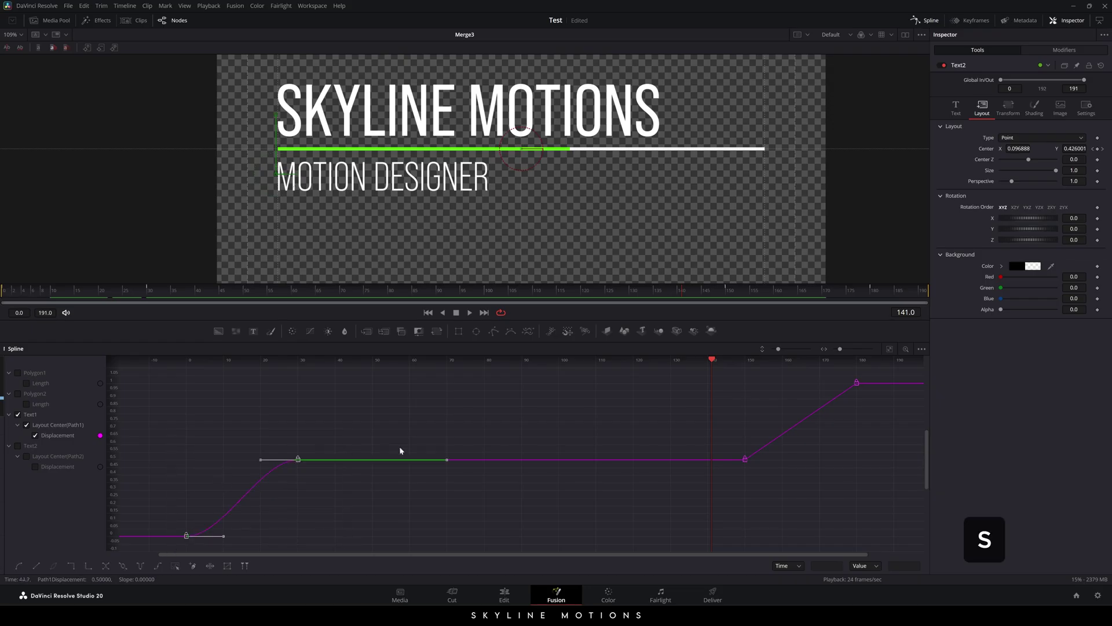
drag(877, 375, 738, 489)
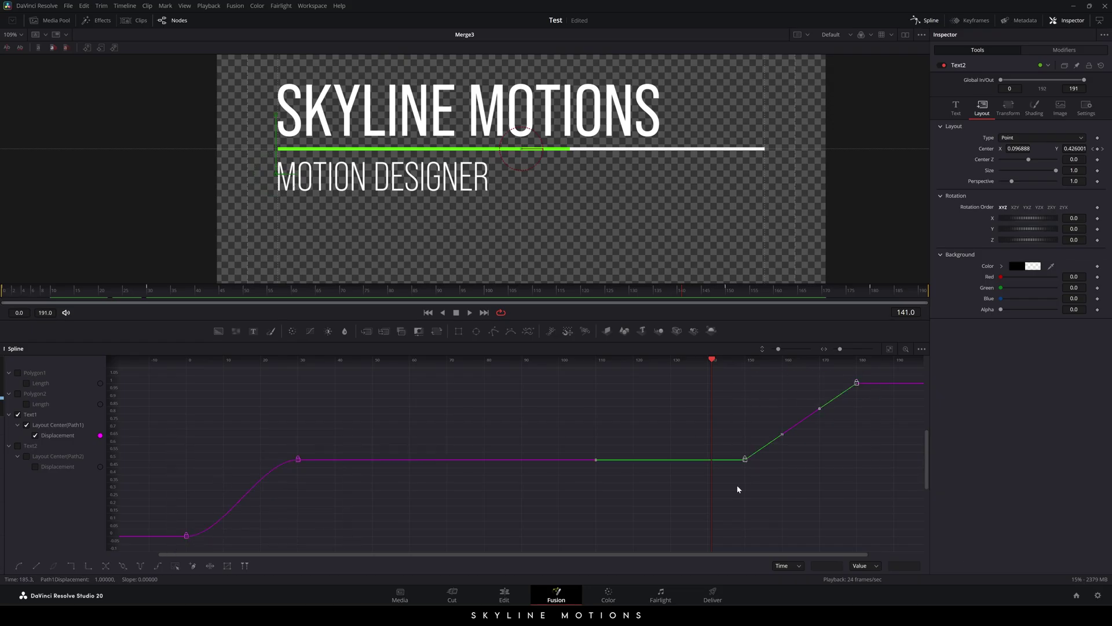
key(s)
On Text1's displacement curve, extend the frame 30 keyframe's incoming handle to frame 0 and the frame 150 keyframe's outgoing handle to frame 180.
drag(715, 367, 185, 417)
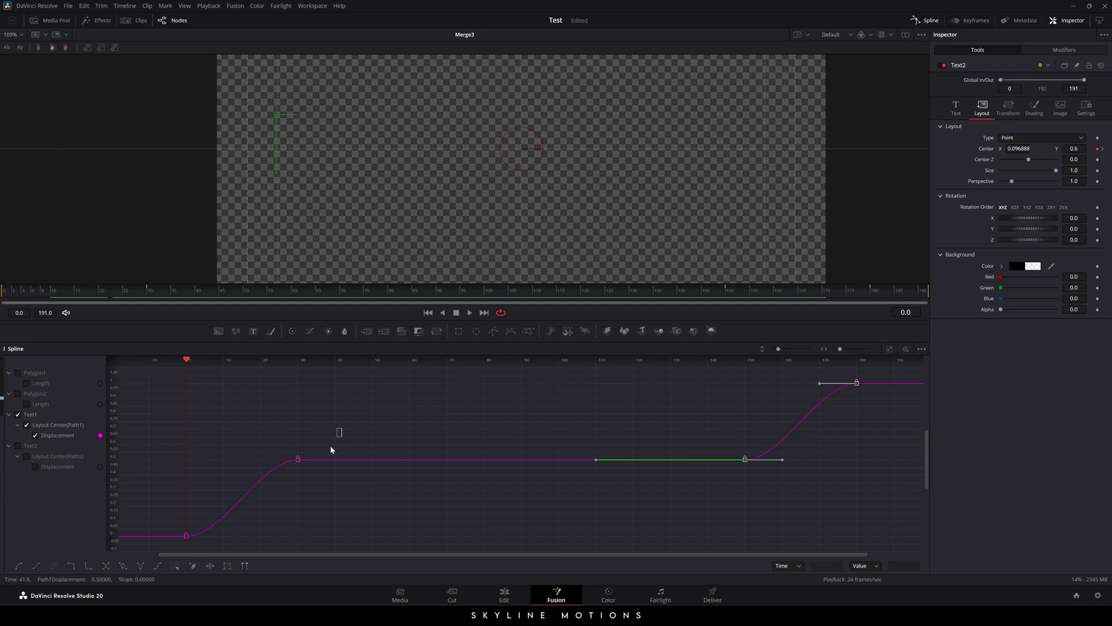
click(298, 459)
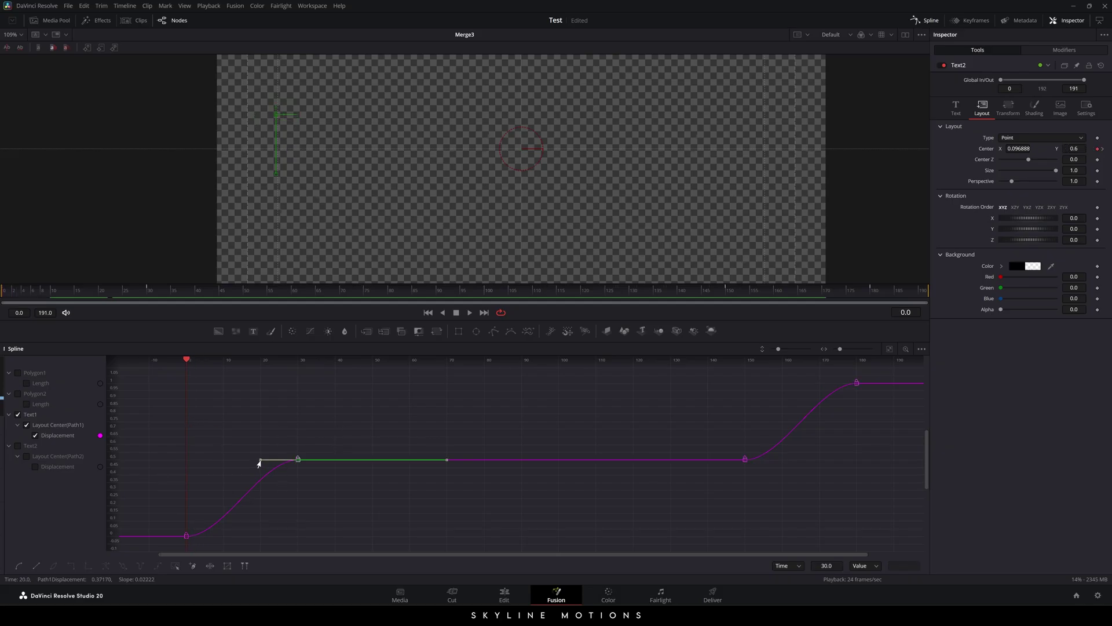
drag(259, 464, 187, 460)
drag(770, 419, 712, 487)
drag(779, 460, 855, 464)
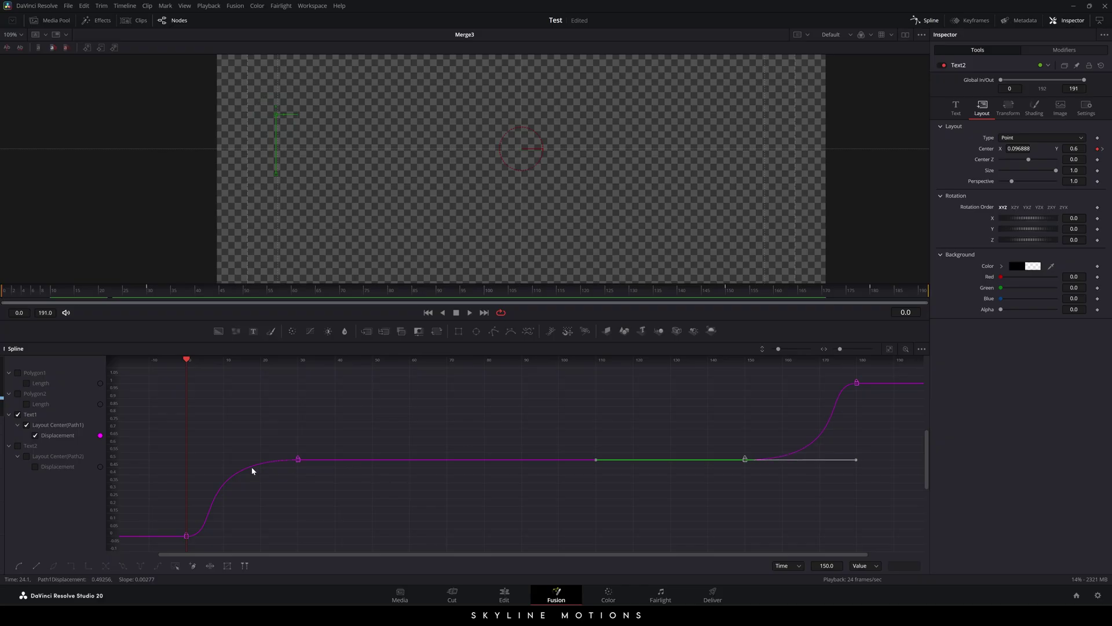
click(471, 314)
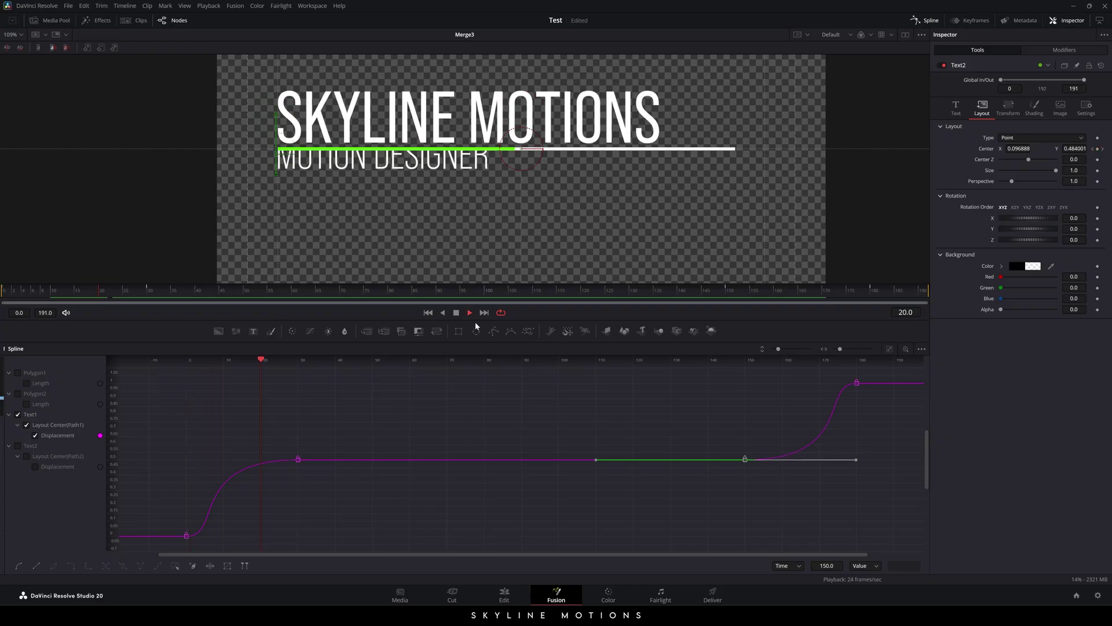
key(space)
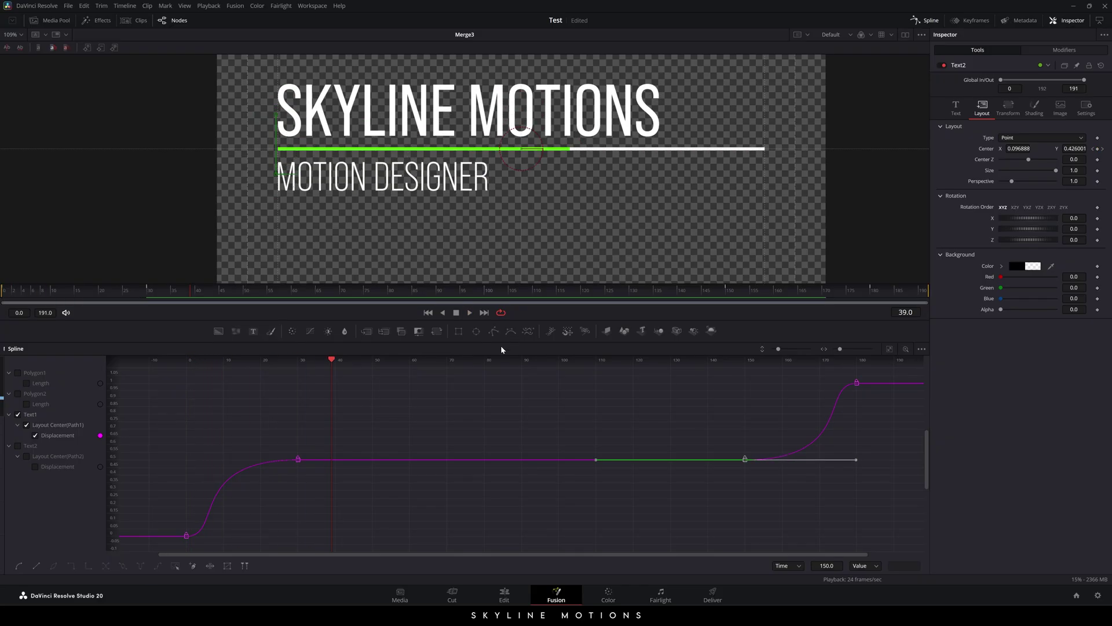
Smooth all four keyframes of Text2's displacement curve, extend the frame 30 and 150 handles to frames 0 and 180, and close the Spline editor.
click(30, 445)
drag(336, 429, 174, 546)
key(s)
drag(260, 462, 186, 462)
drag(874, 373, 733, 470)
key(s)
drag(782, 460, 857, 462)
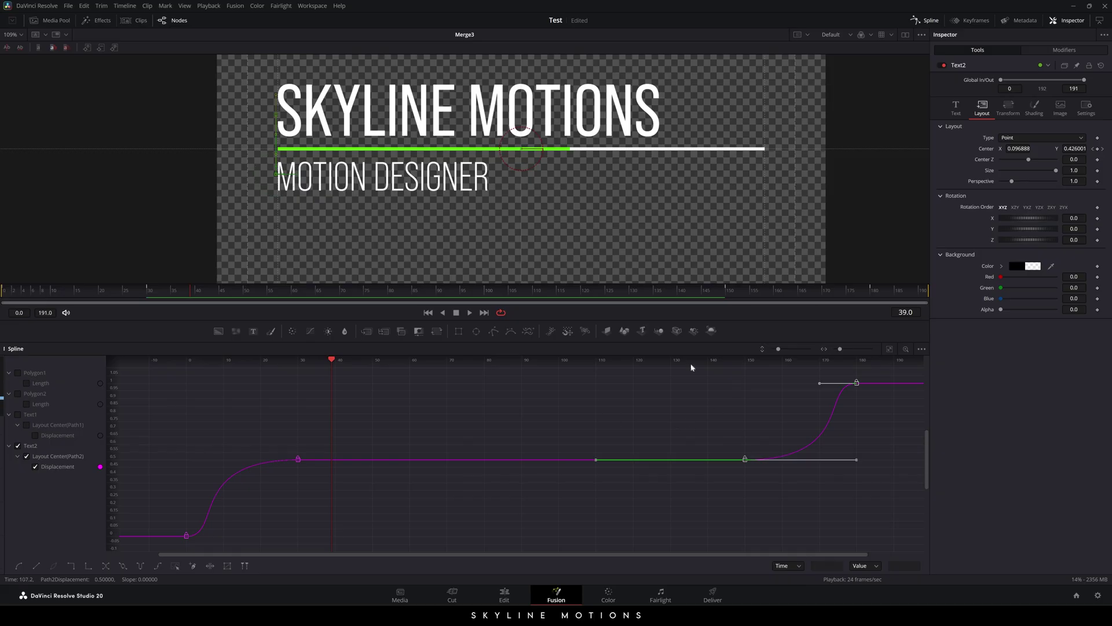
click(926, 20)
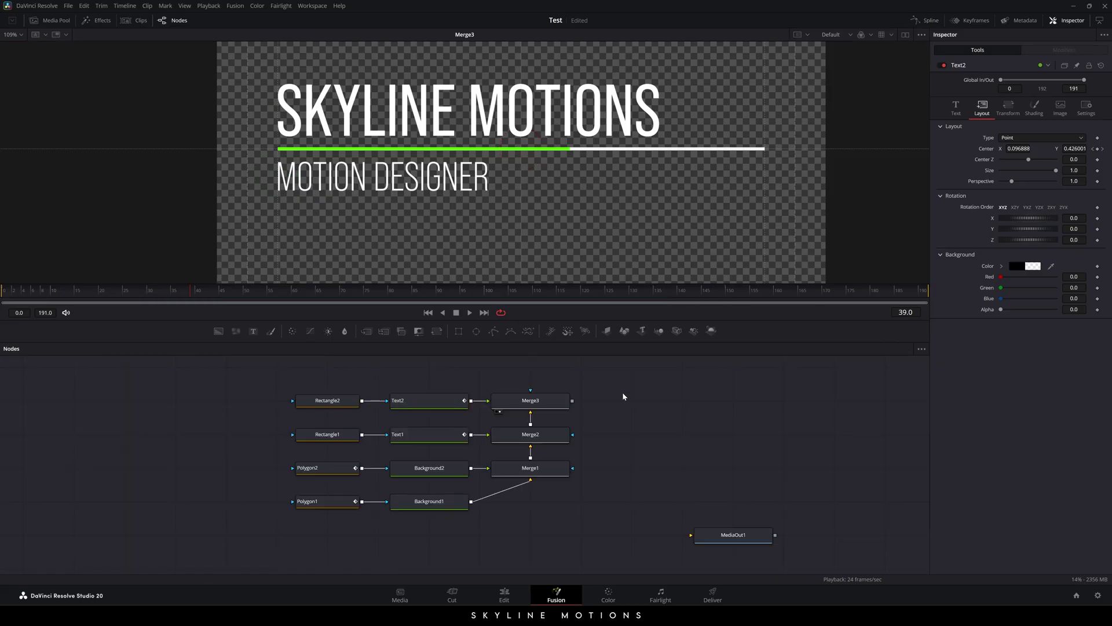
Shorten the white line at frame 30 by reducing Polygon1's length.
drag(79, 291, 380, 270)
click(442, 506)
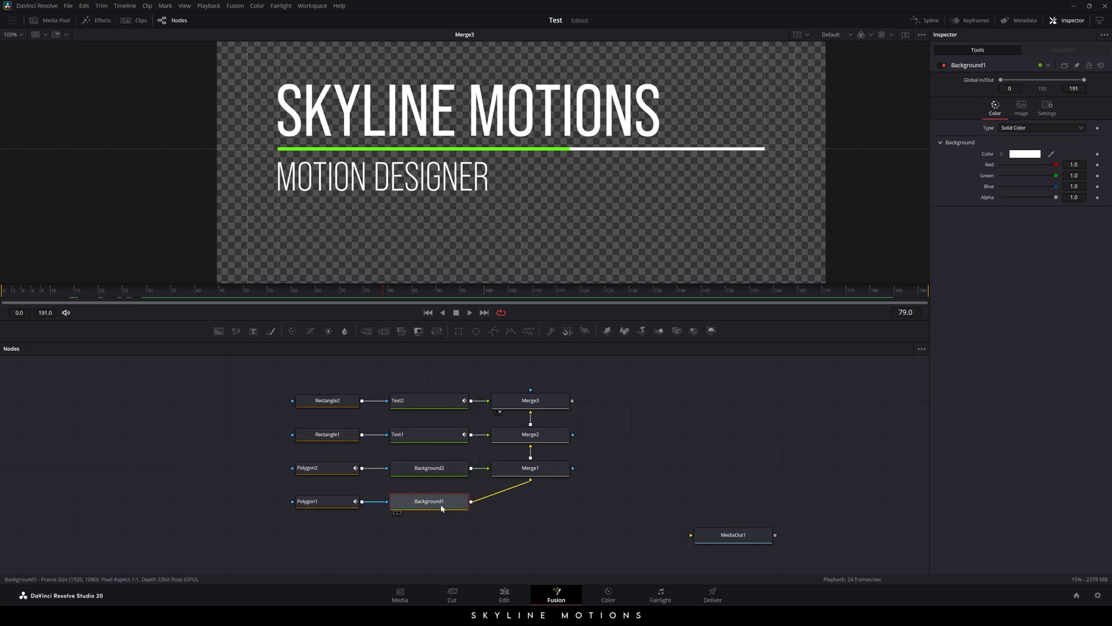
click(322, 509)
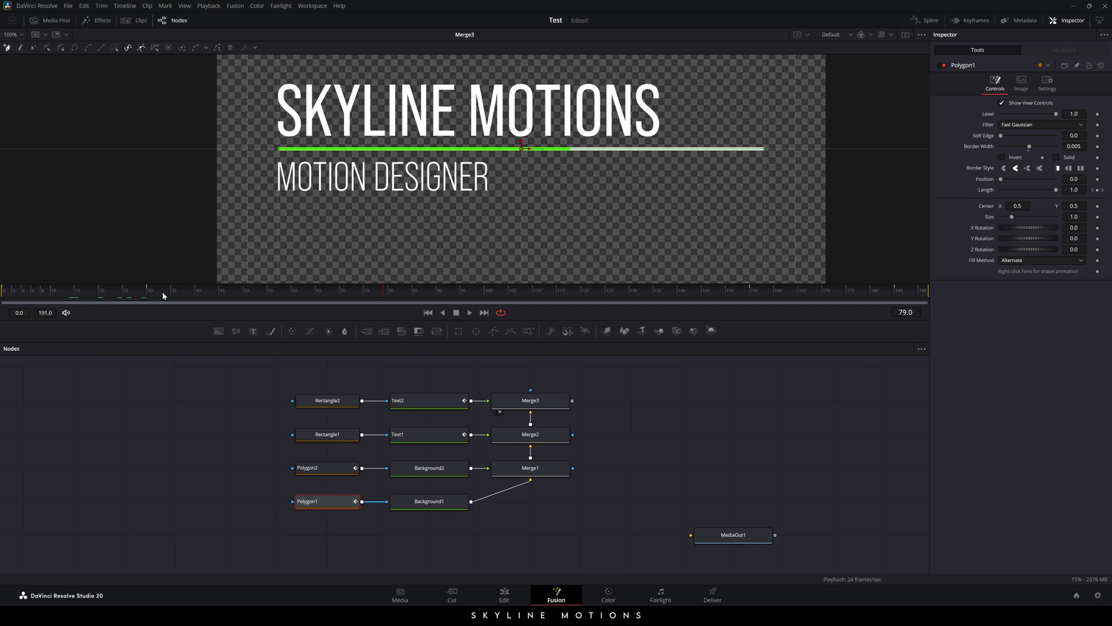
drag(180, 298, 149, 292)
drag(1056, 189, 1037, 189)
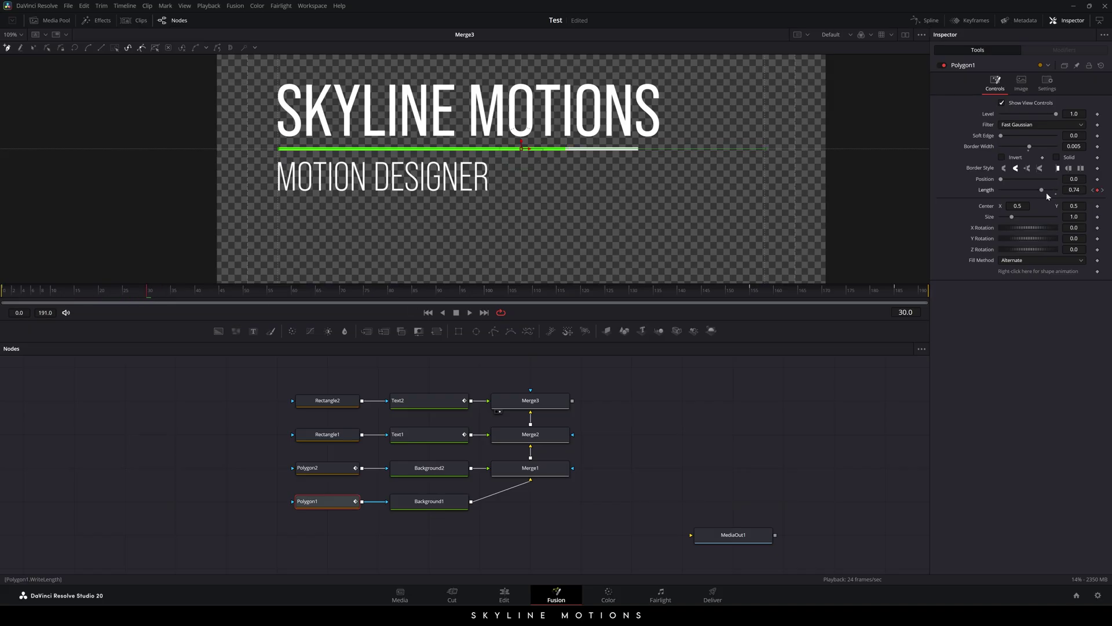
click(1075, 190)
key(Tab)
Set Polygon1's length to 0.7 at frame 155.
click(753, 296)
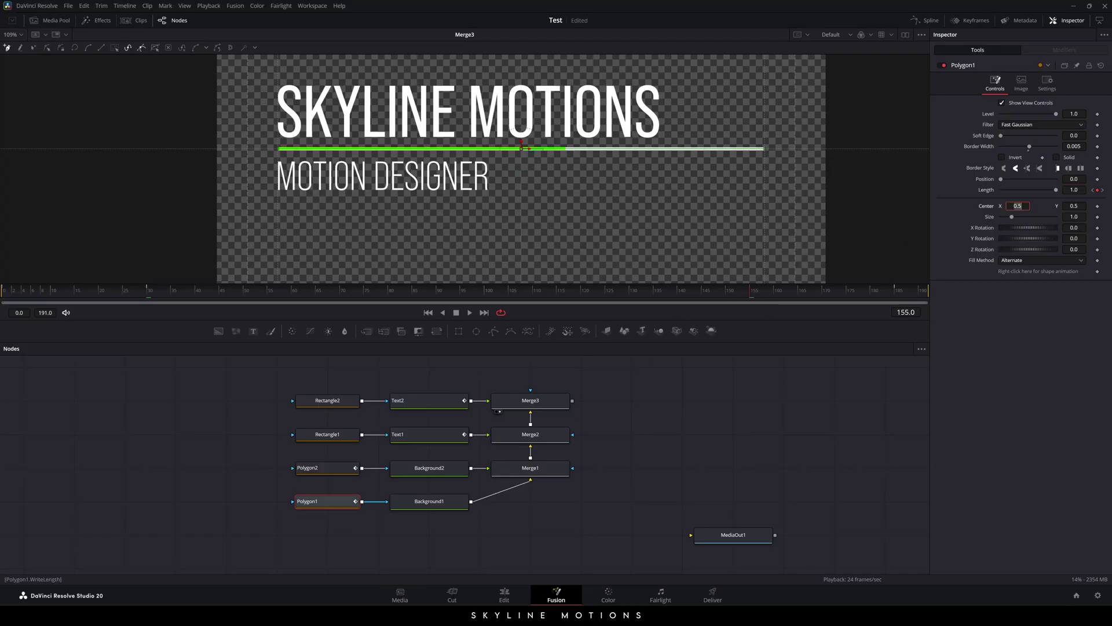
click(1074, 190)
key(BackSpace)
text(.7)
key(Tab)
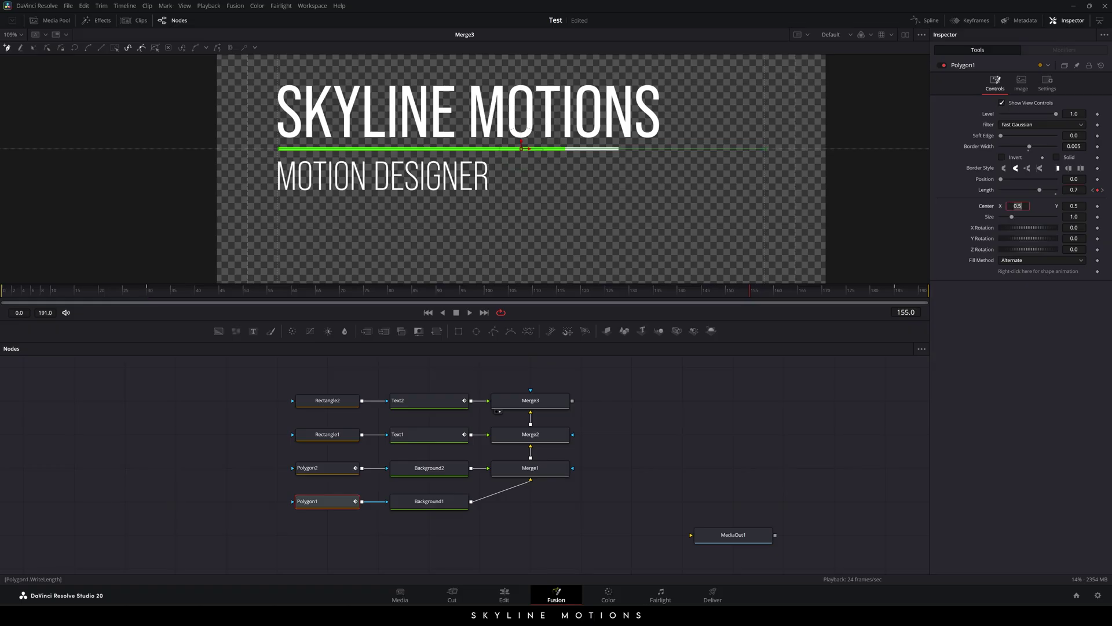
Add a Transform node after Merge3 and display it in the viewer.
click(327, 468)
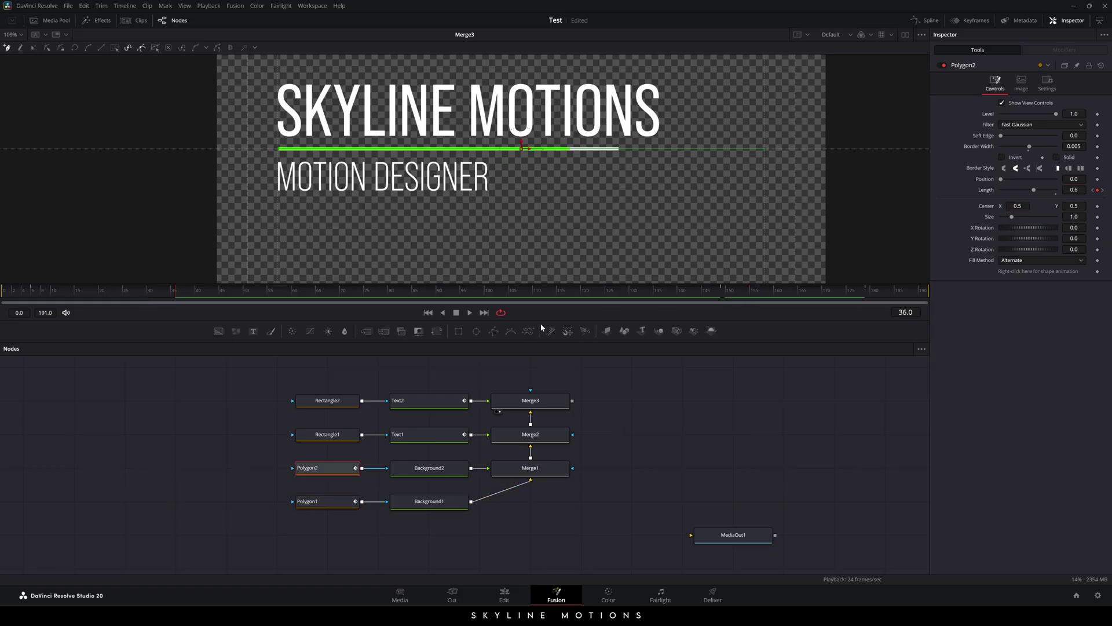
drag(585, 297, 382, 297)
drag(650, 409, 562, 414)
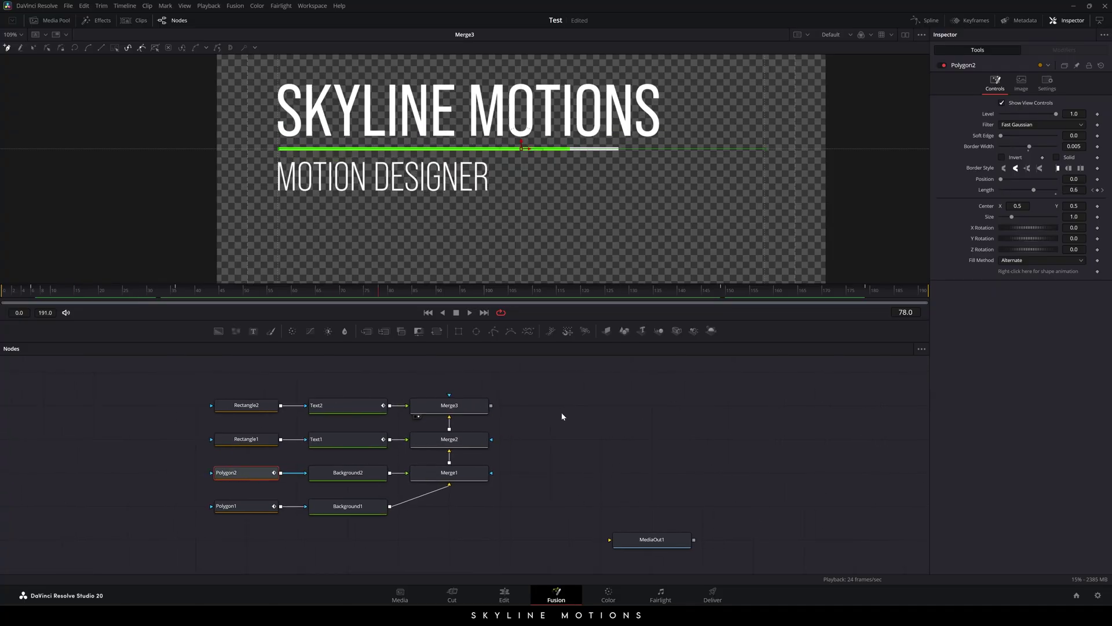
click(458, 413)
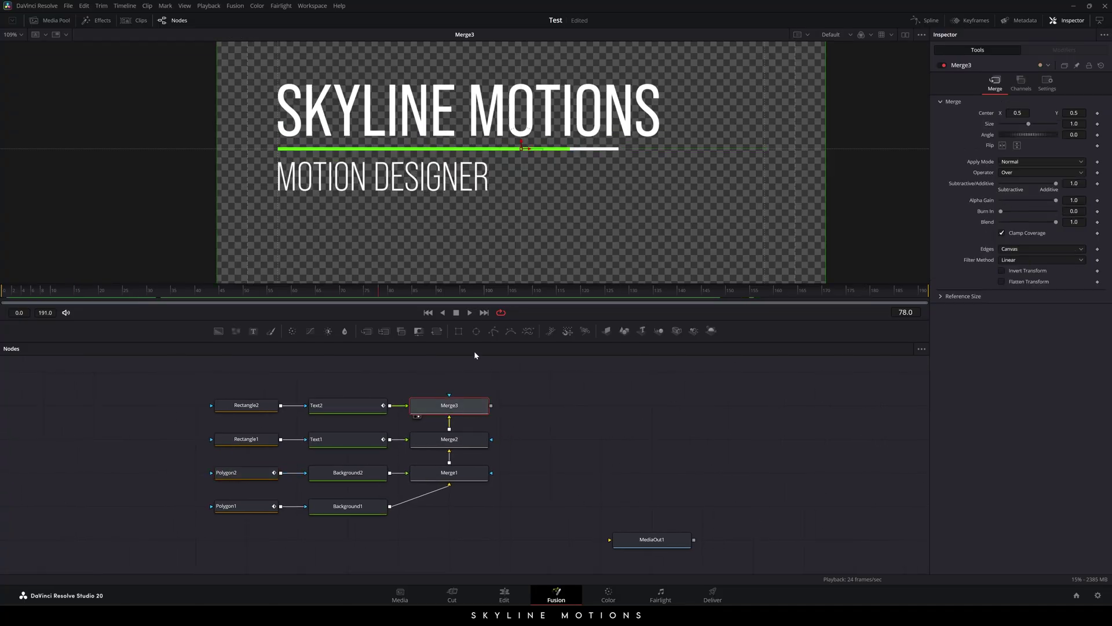
click(439, 332)
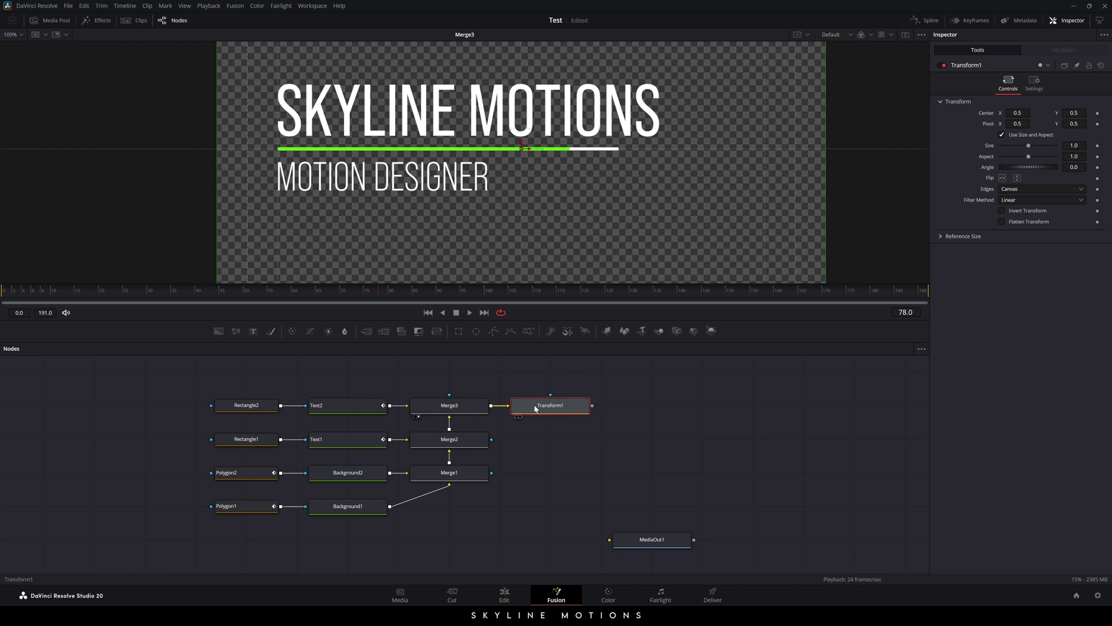
key(1)
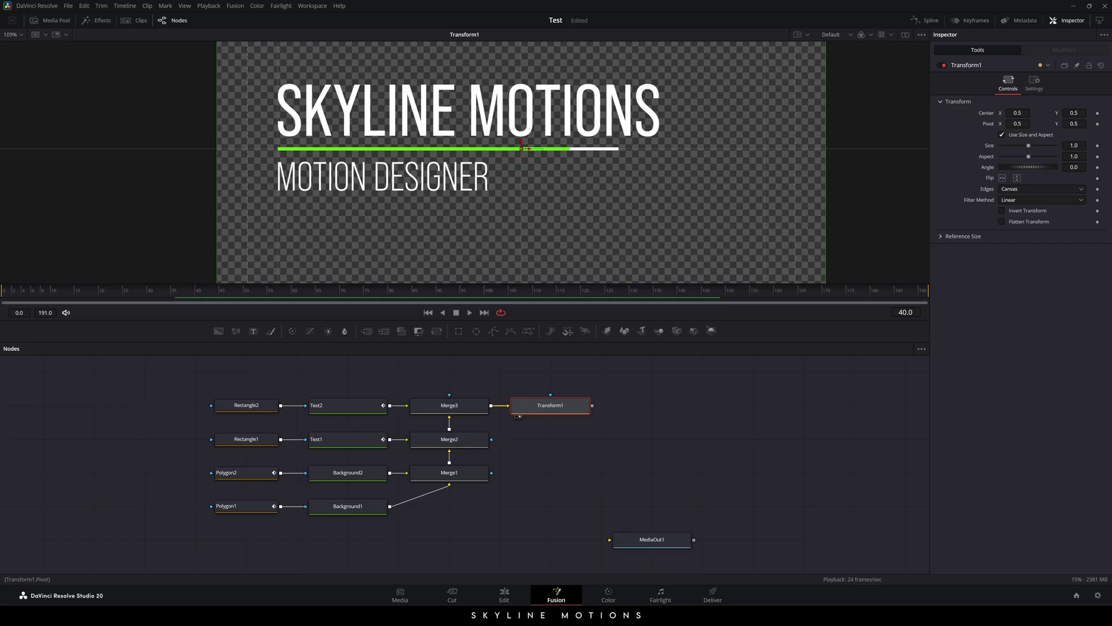
Move Transform1's pivot to the starting end of the line at X 0.1, Y 0.379, and test the scaling from there.
drag(522, 149, 278, 148)
text(0.411)
key(Return)
drag(1029, 149, 1029, 150)
double_click(1029, 146)
Keyframe Transform1's size at 1.0 on frame 40 and set it to 1.05 on frame 52.
right_click(991, 149)
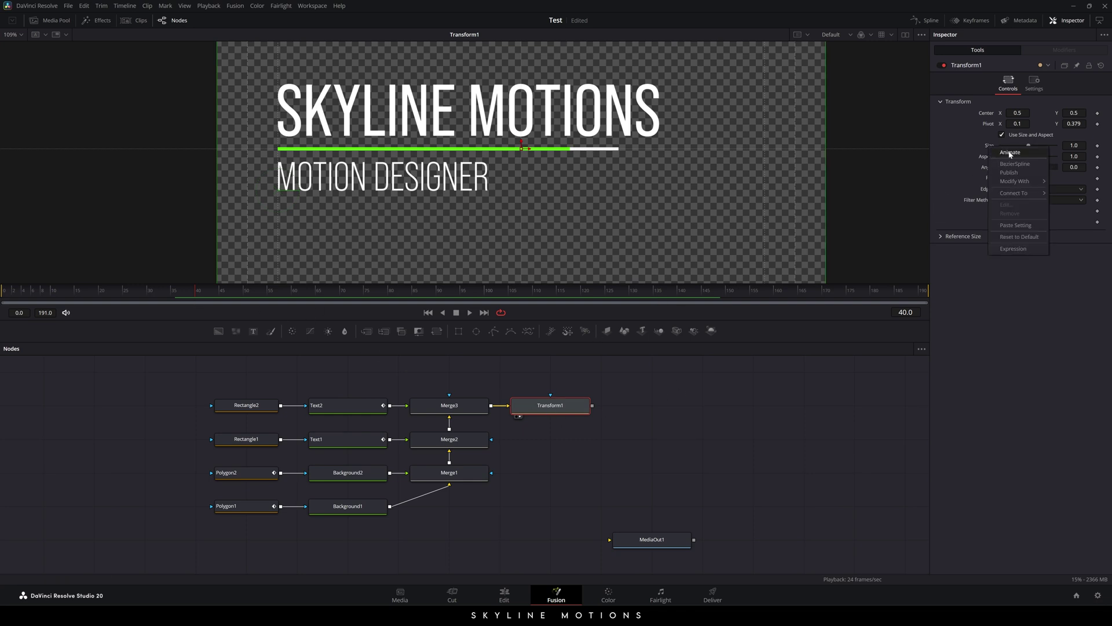
click(1010, 153)
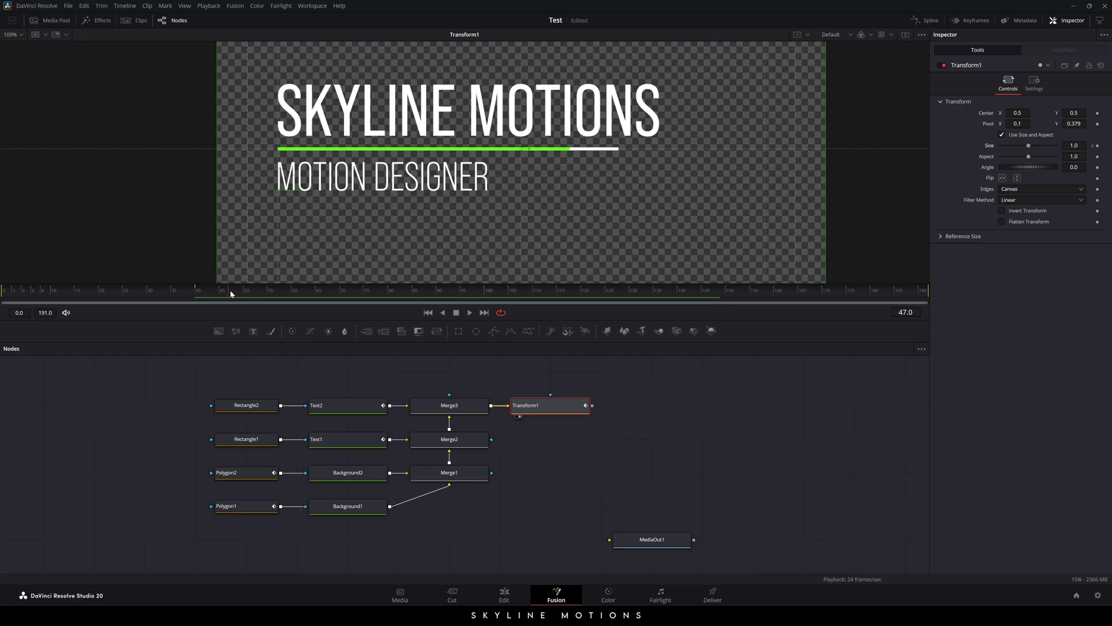
drag(249, 295, 254, 295)
click(1074, 145)
text(1.05)
key(Tab)
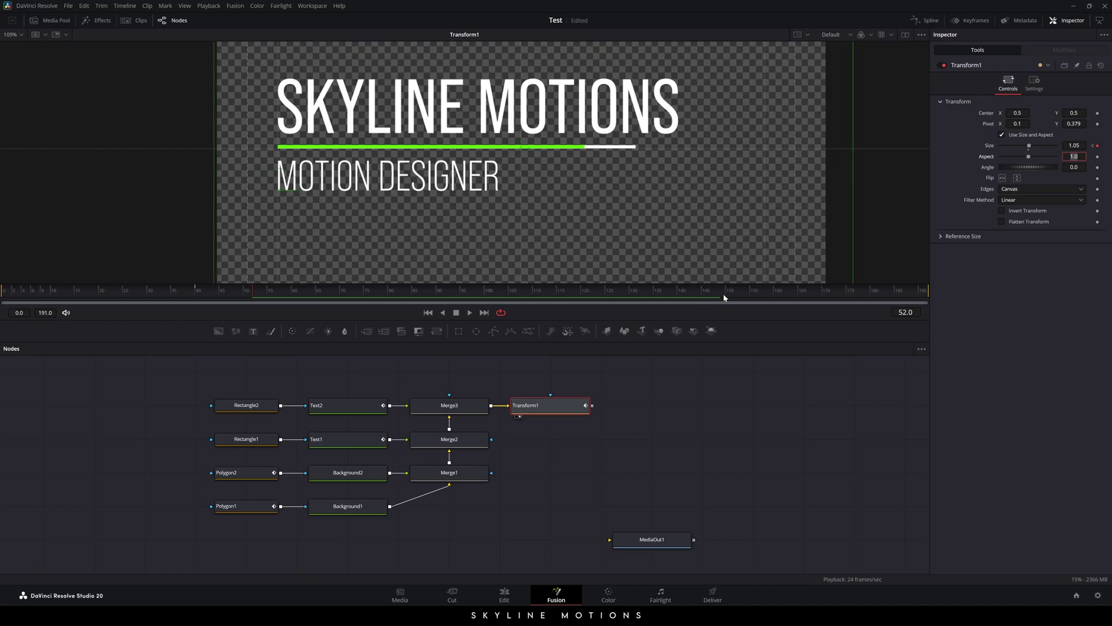
Add a Transform1 size keyframe holding 1.05 on frame 135 and reset the size to 1.0 on frame 147.
click(699, 296)
click(657, 293)
click(1097, 145)
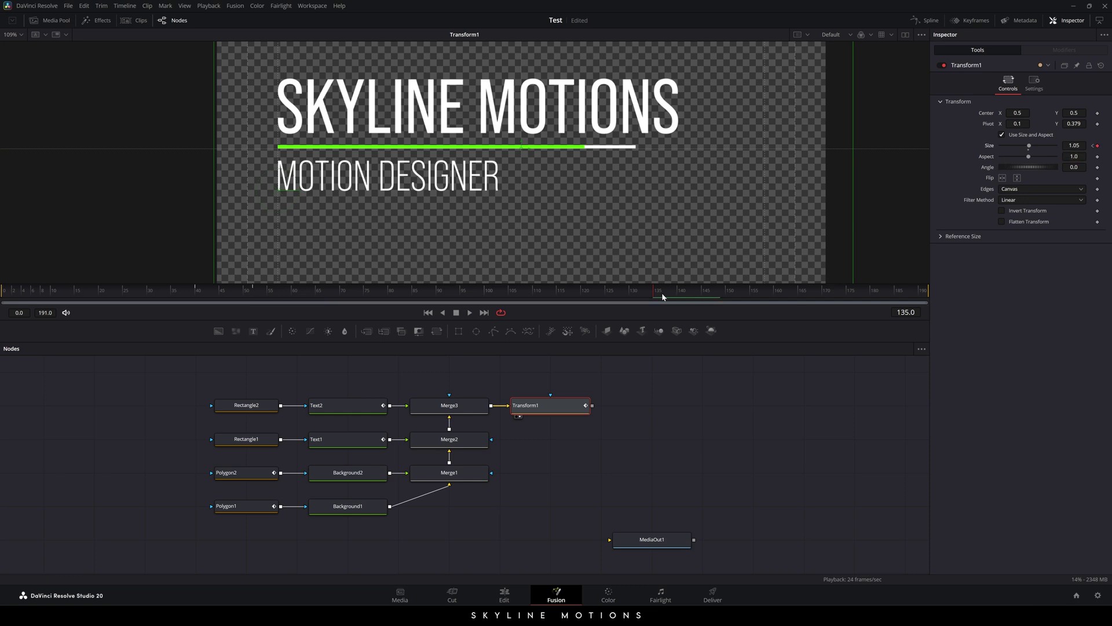
click(698, 297)
double_click(1030, 151)
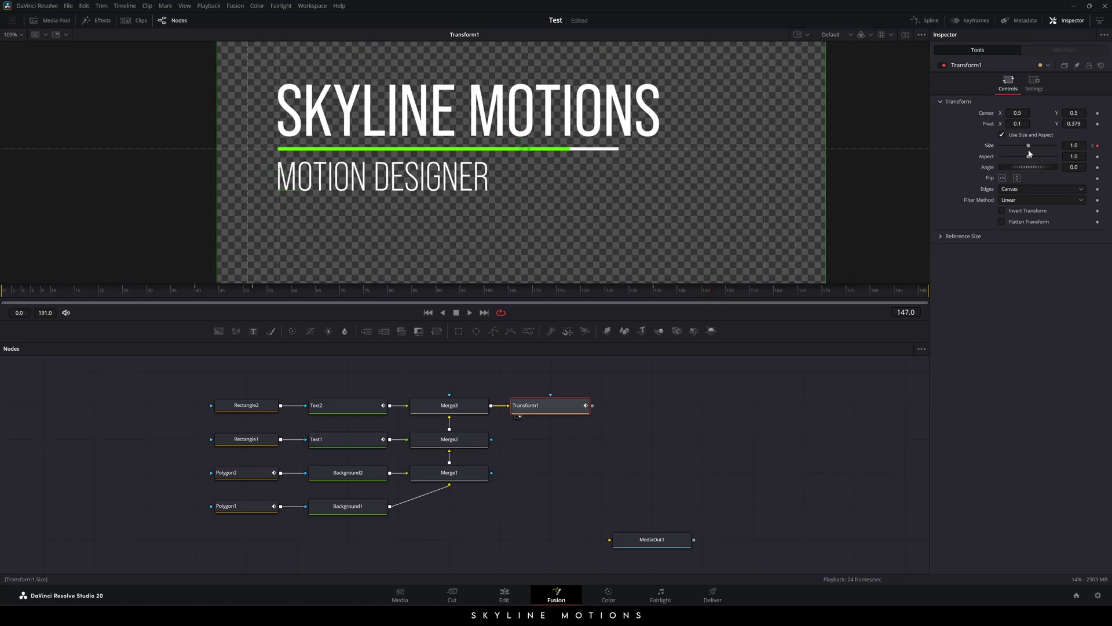
click(161, 292)
drag(179, 295, 609, 291)
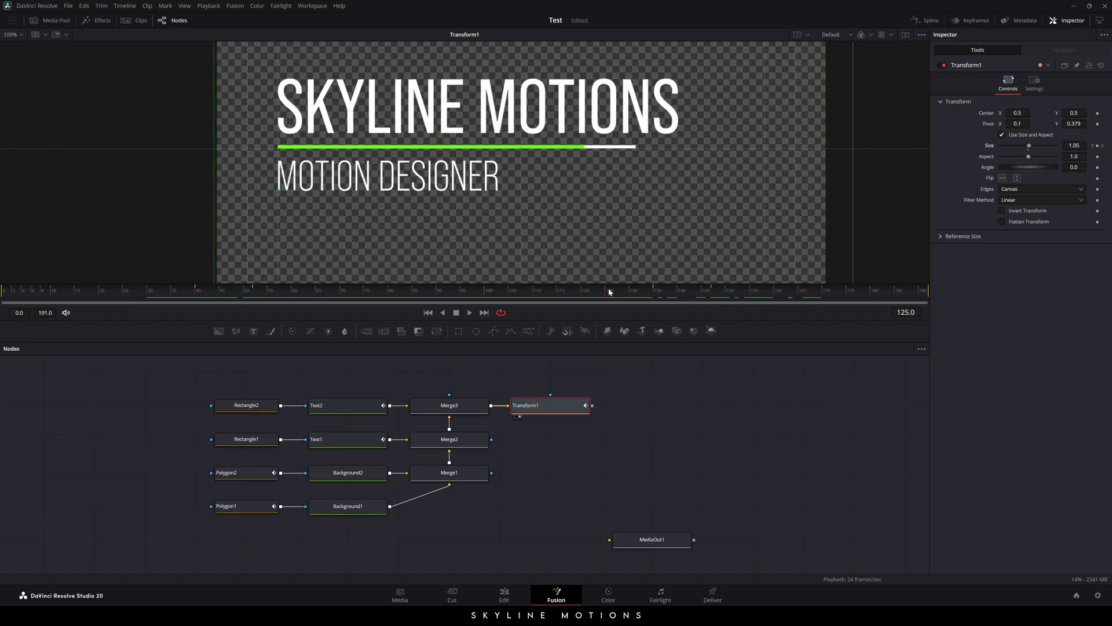
Show only Transform1's size curve in an enlarged Spline editor and fit it to the view.
click(926, 21)
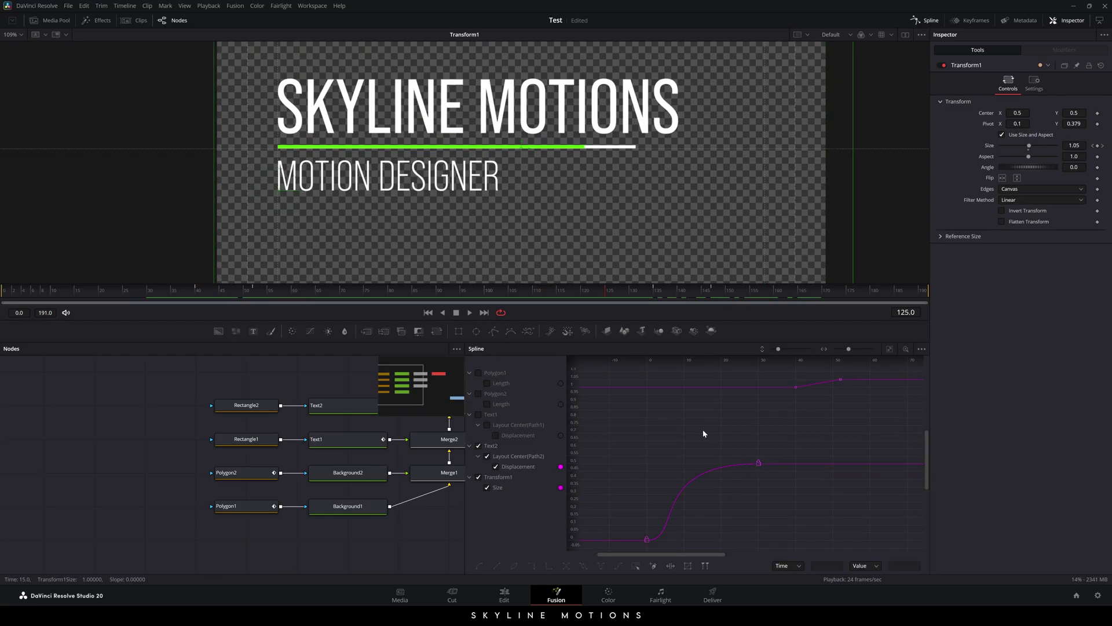
key(F4)
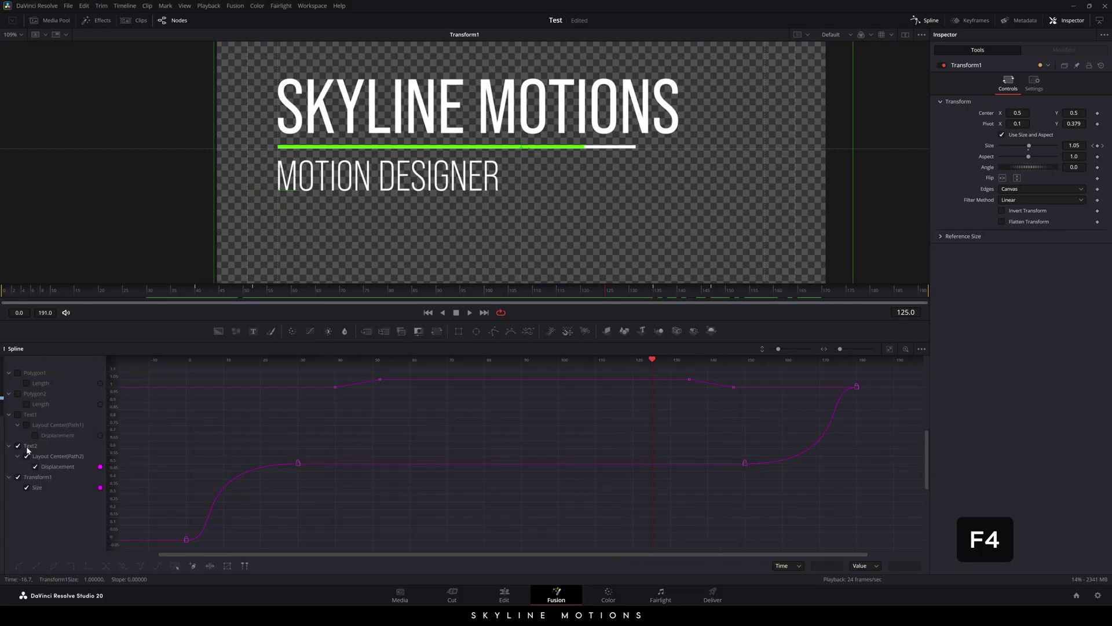
click(18, 447)
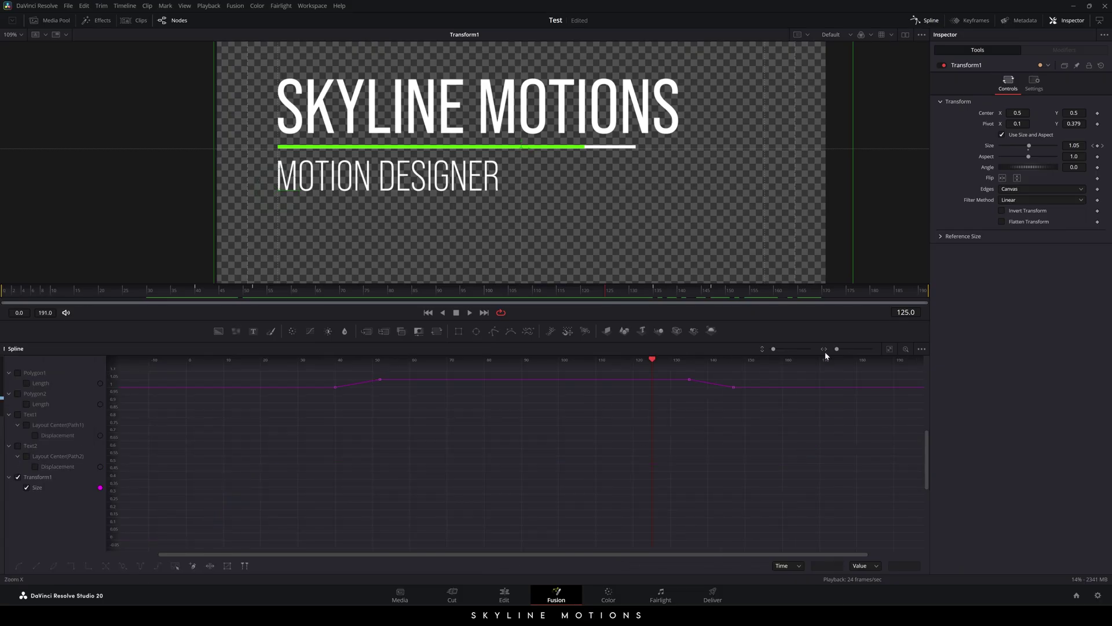
click(889, 348)
Smooth all four size keyframes, extend the frame 52 handle to frame 40 and the frame 135 handle toward frame 147, and close the Spline editor.
drag(282, 372, 174, 542)
key(s)
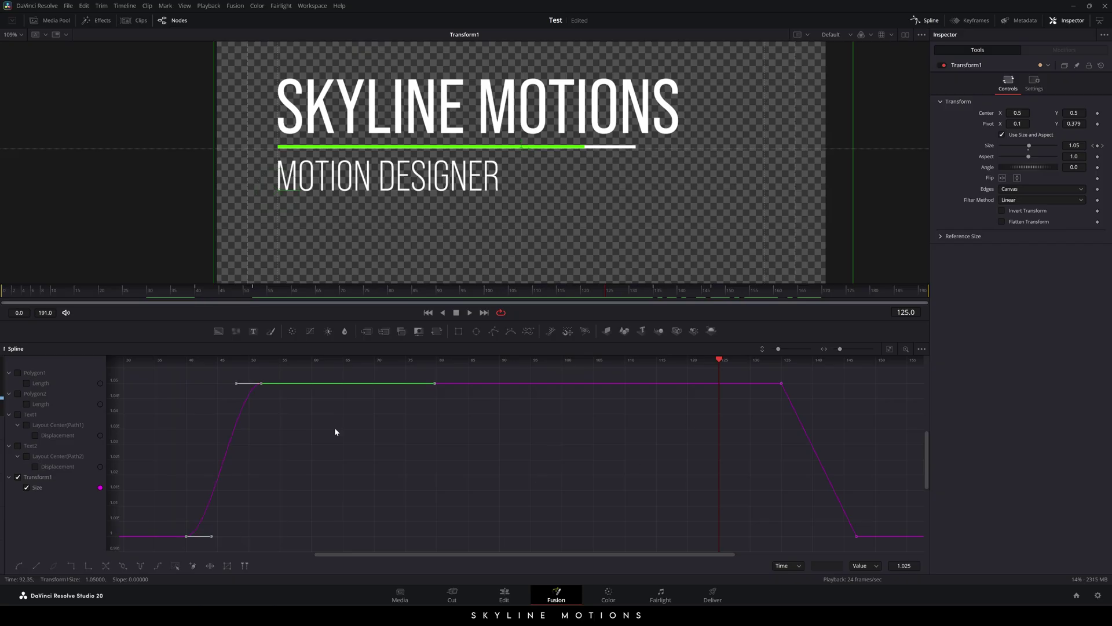
drag(234, 388, 184, 387)
drag(763, 373, 868, 543)
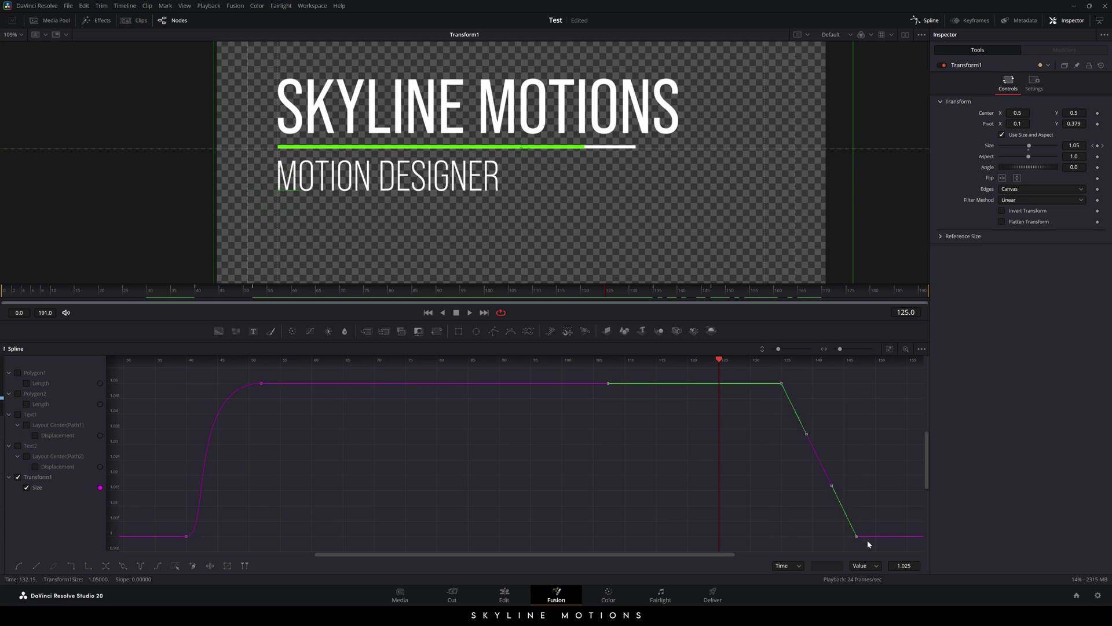
key(s)
drag(806, 384, 850, 383)
click(928, 21)
Fit the whole composition in the viewer and scrub through the scaling animation.
drag(308, 289, 729, 291)
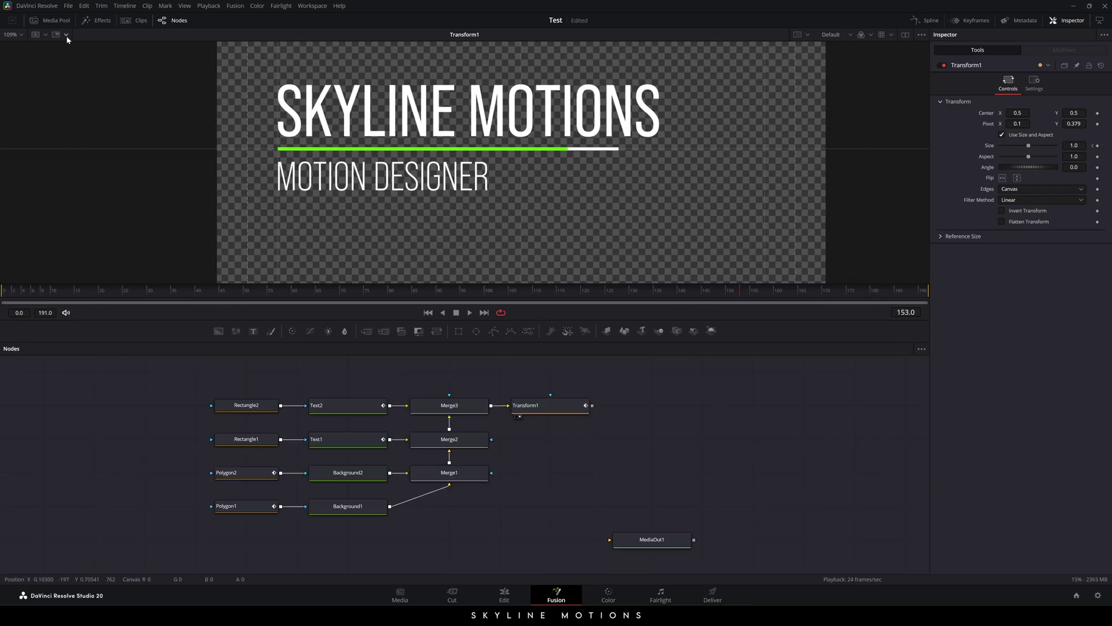
click(21, 35)
click(24, 68)
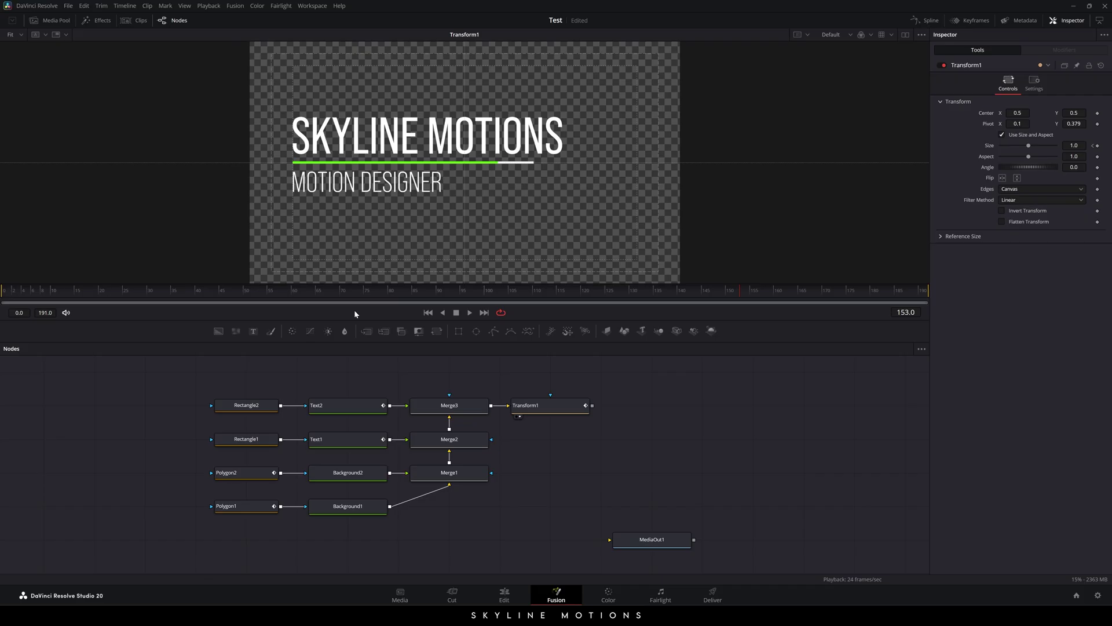
drag(289, 290, 228, 289)
click(402, 290)
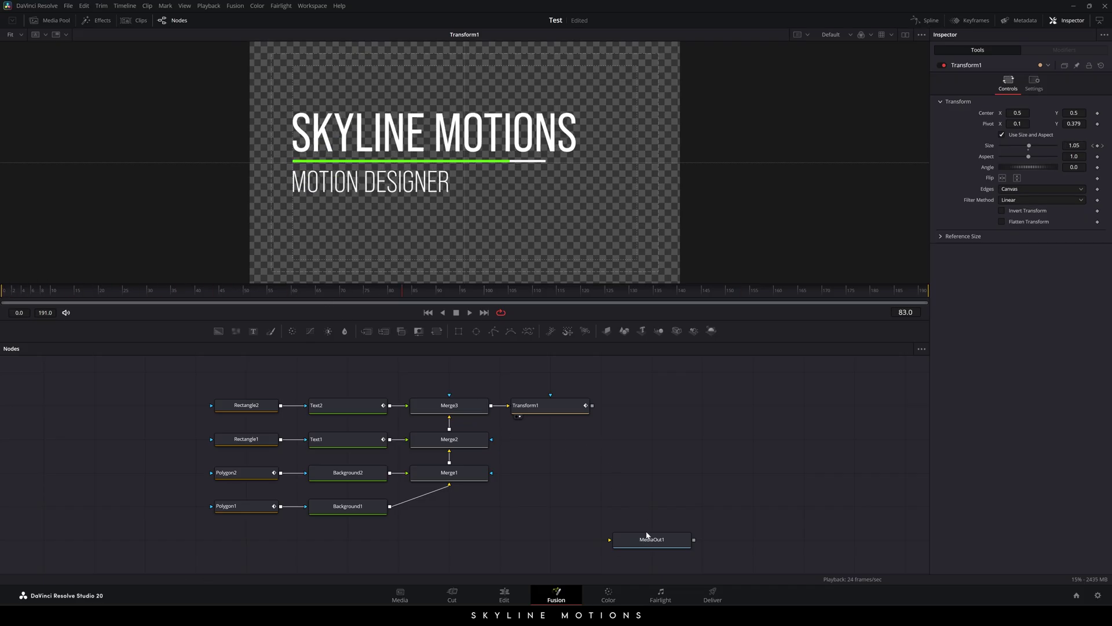
Connect Transform1 to MediaOut1 in line with it and check the title on the Edit page timeline.
drag(647, 535, 698, 401)
drag(592, 405, 699, 409)
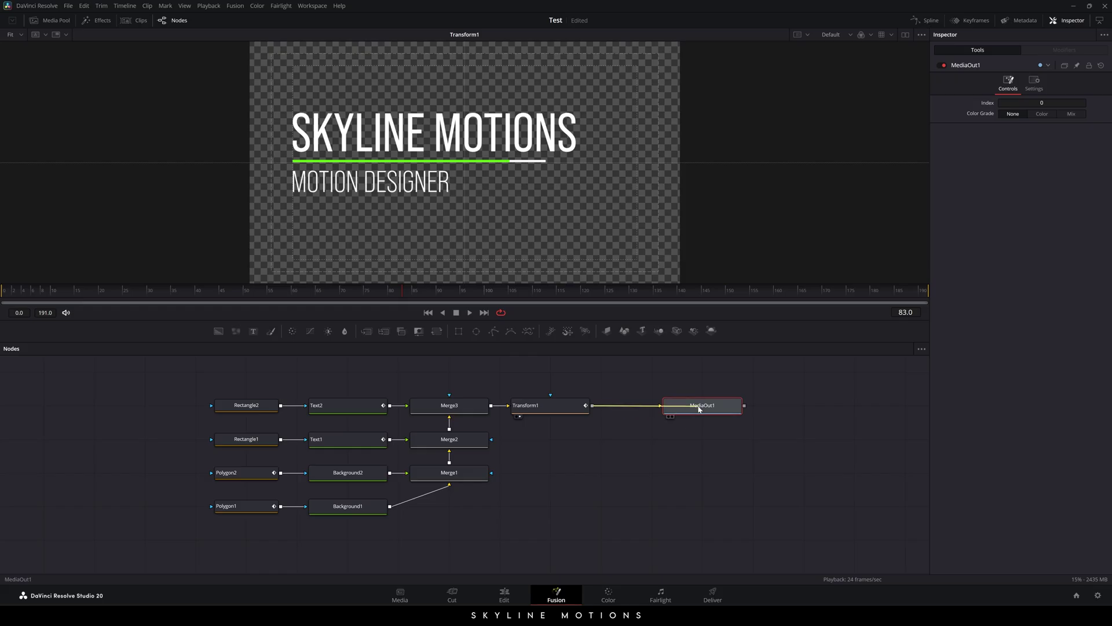
click(513, 596)
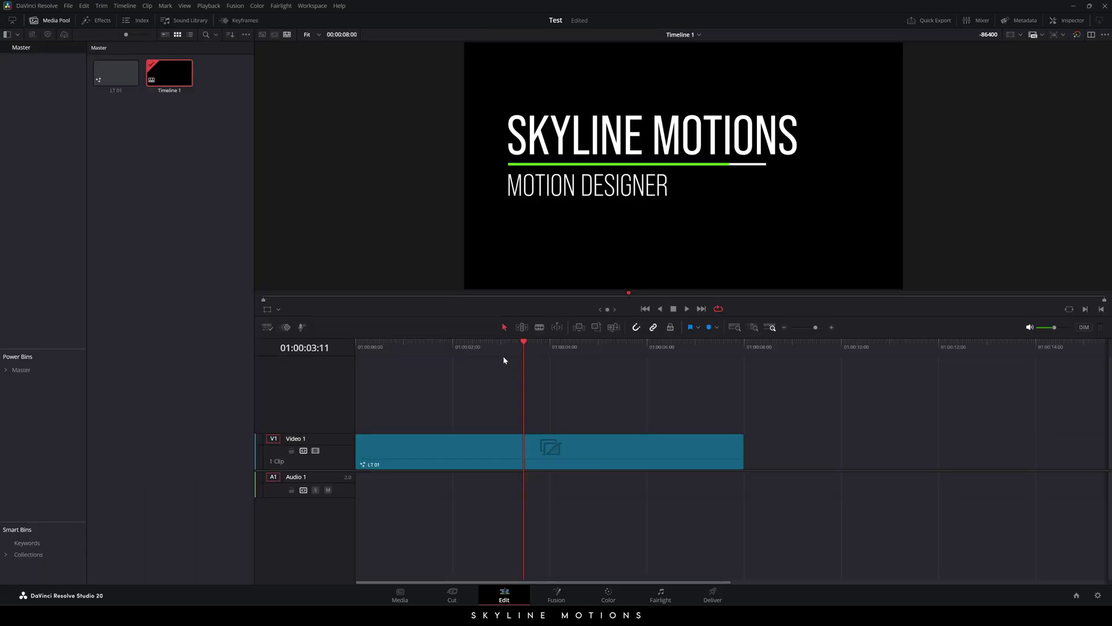
drag(503, 348, 436, 348)
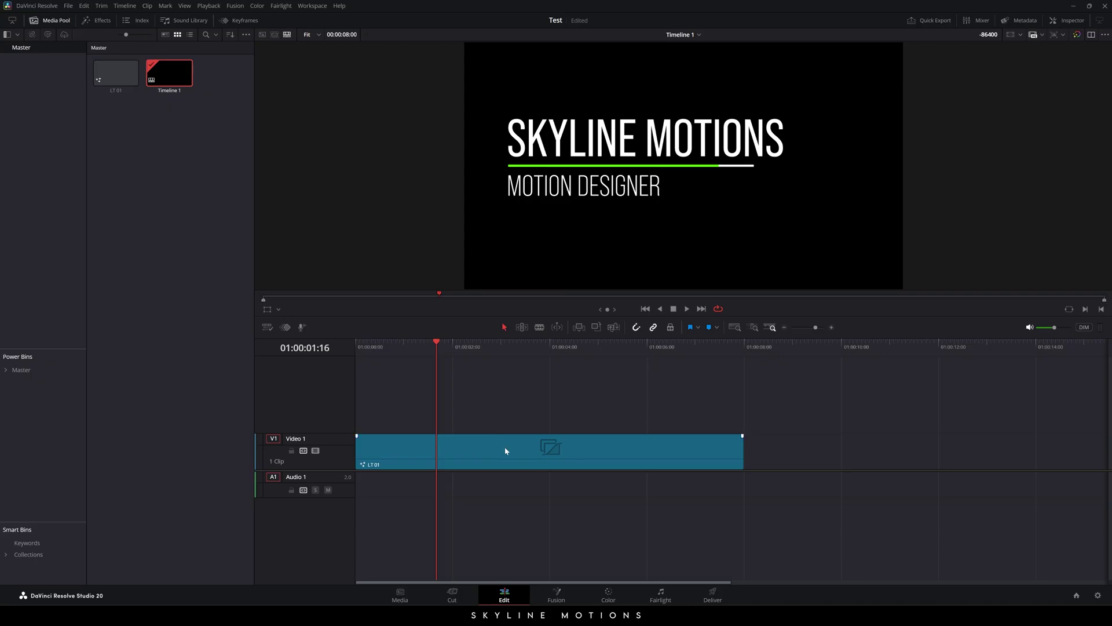
Scale the LT 01 clip to a zoom of 0.5 and position it at X -437, Y -362.
click(505, 451)
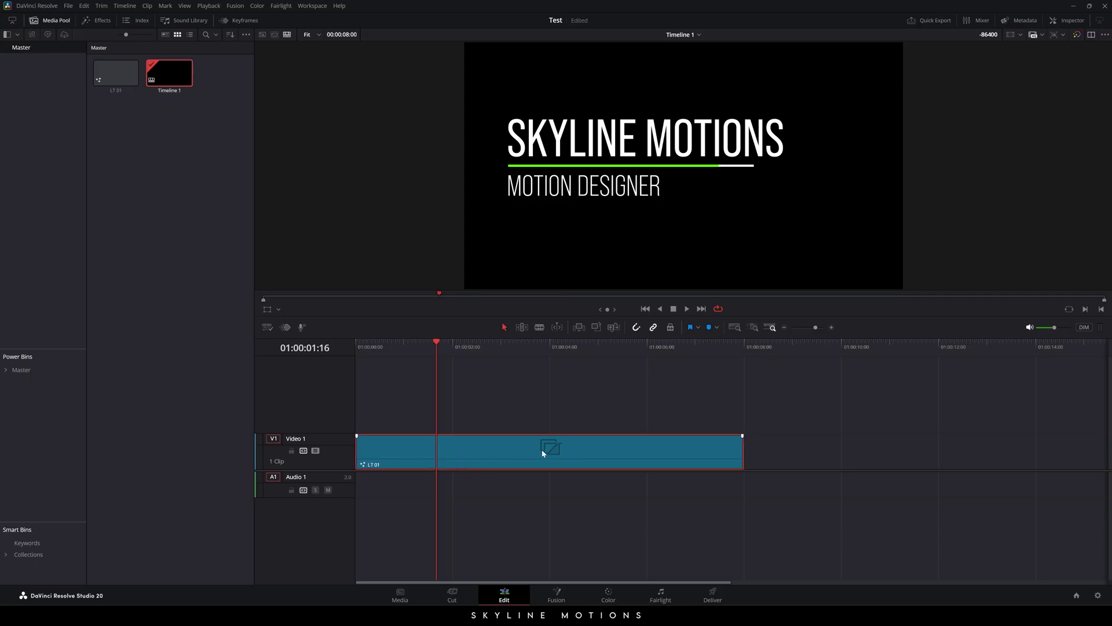
click(1069, 20)
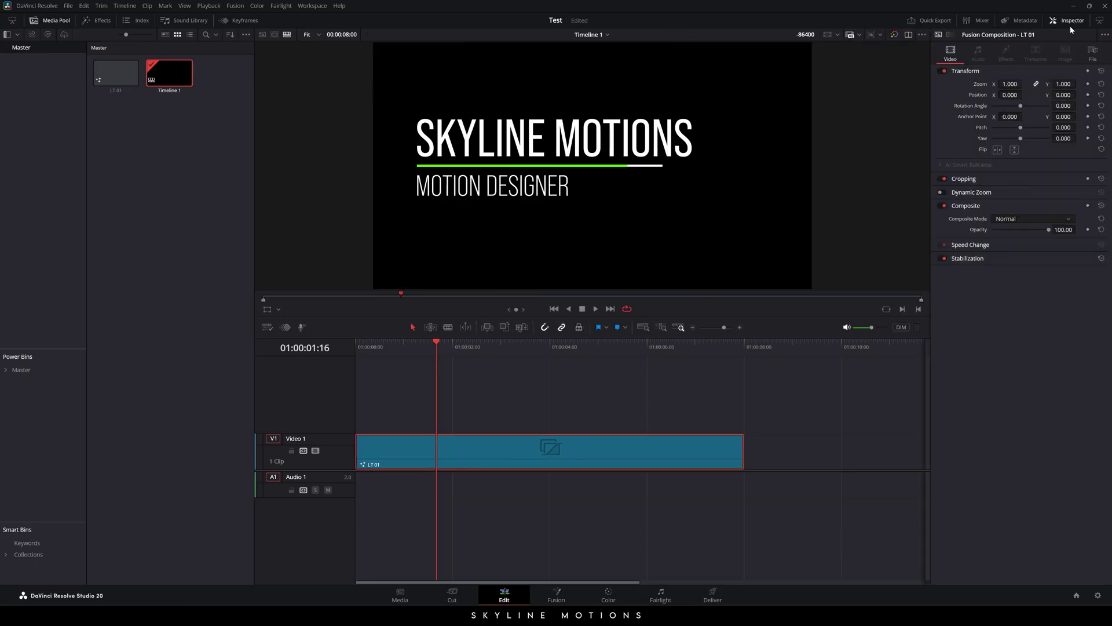
drag(1016, 84, 1028, 83)
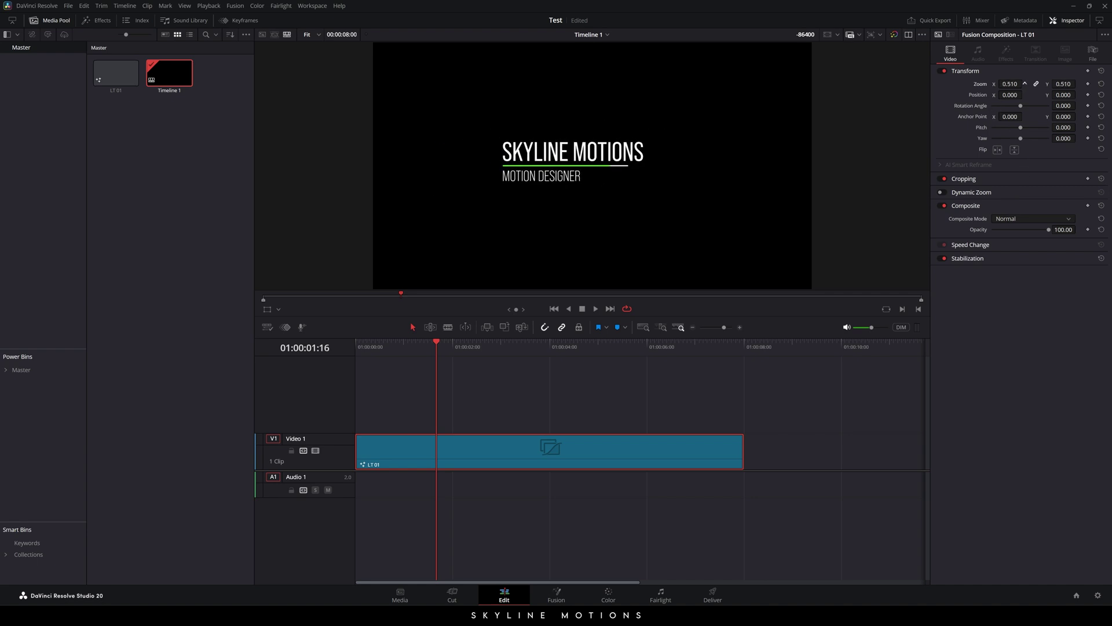
click(1015, 84)
text(0.5)
key(Return)
mouse_move(1006, 95)
mouse_down()
mouse_move(1083, 95)
mouse_move(1026, 95)
mouse_up()
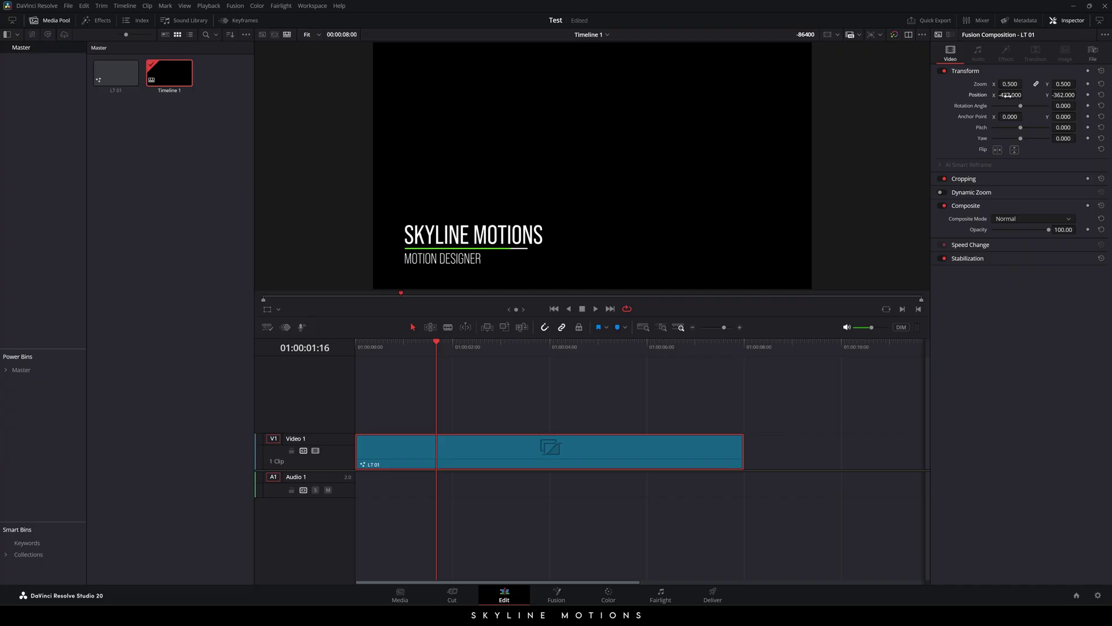
Play the lower third from the start of the timeline and scrub through it to review the motion.
key(Home)
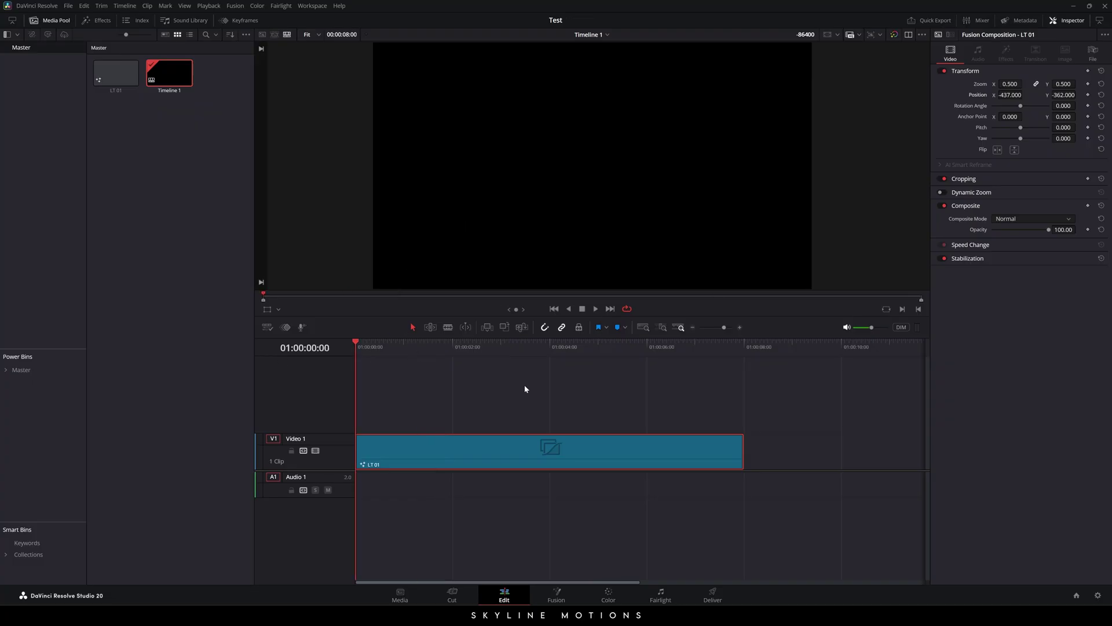
key(space)
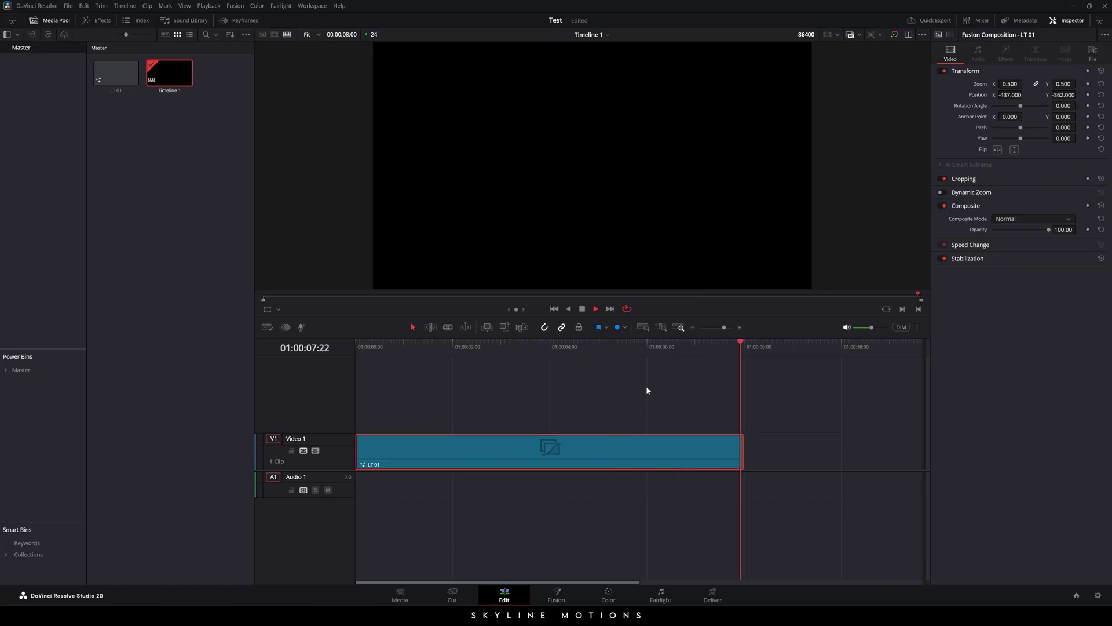
key(space)
drag(437, 350, 524, 354)
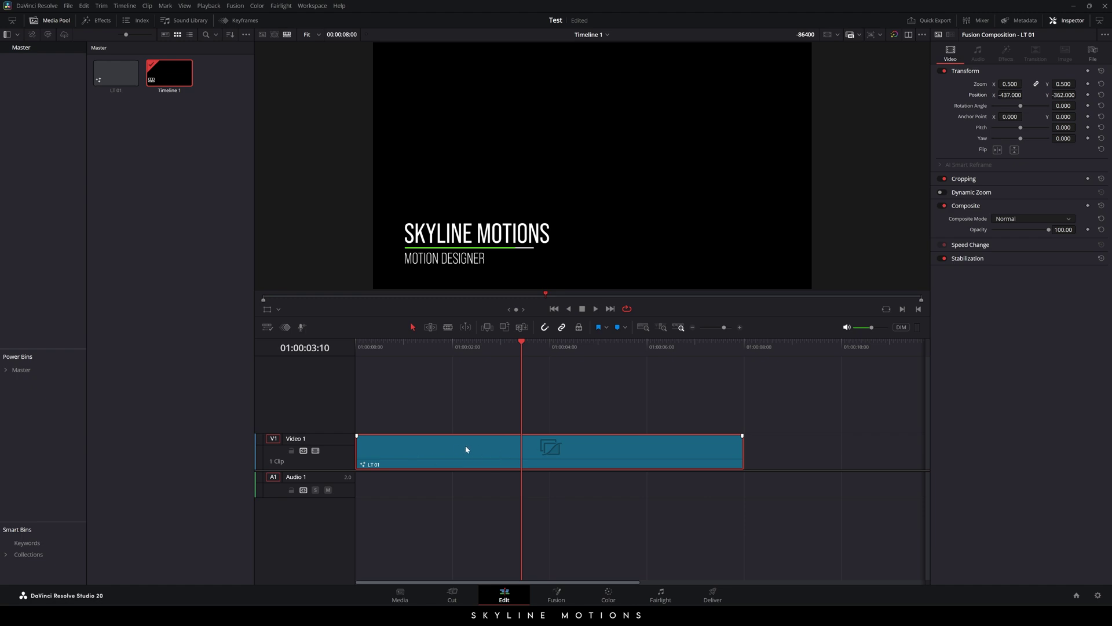
Move the LT 01 clip up to Video 2 and place the imported 13057093_3840_2160_24fps.mp4 at the start of Video 1.
drag(456, 450, 449, 420)
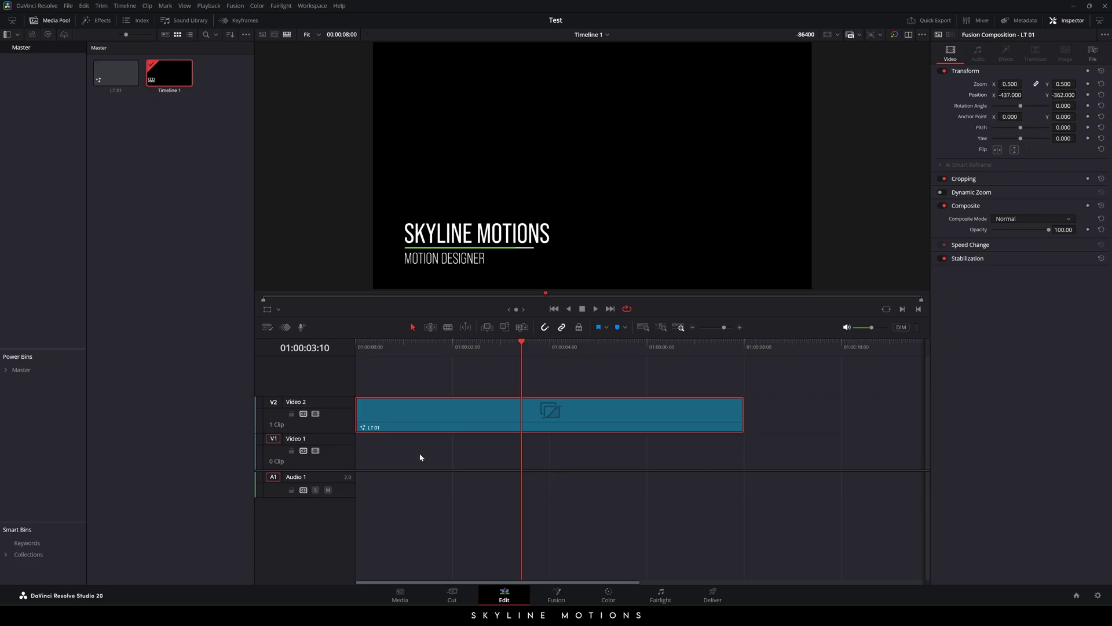
right_click(143, 193)
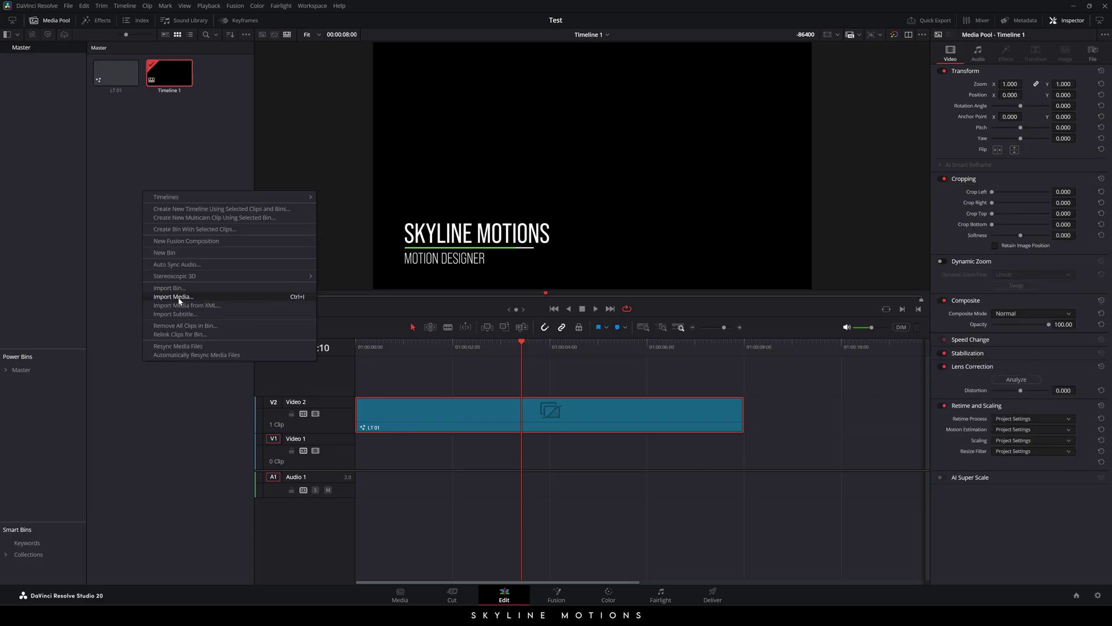
click(176, 299)
click(99, 99)
click(453, 294)
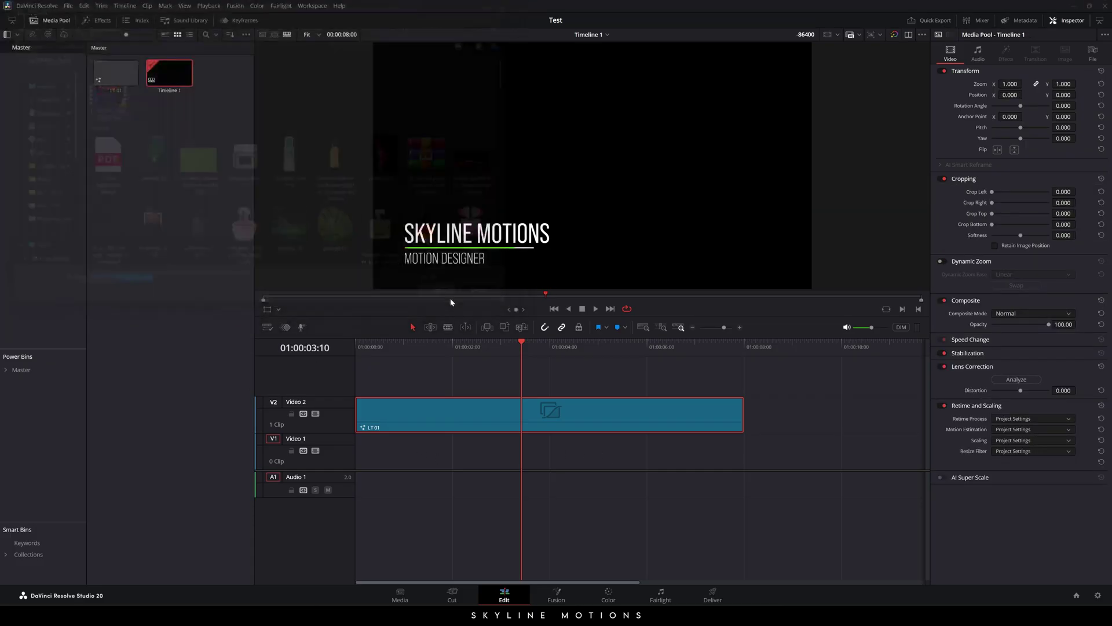
drag(114, 93, 371, 463)
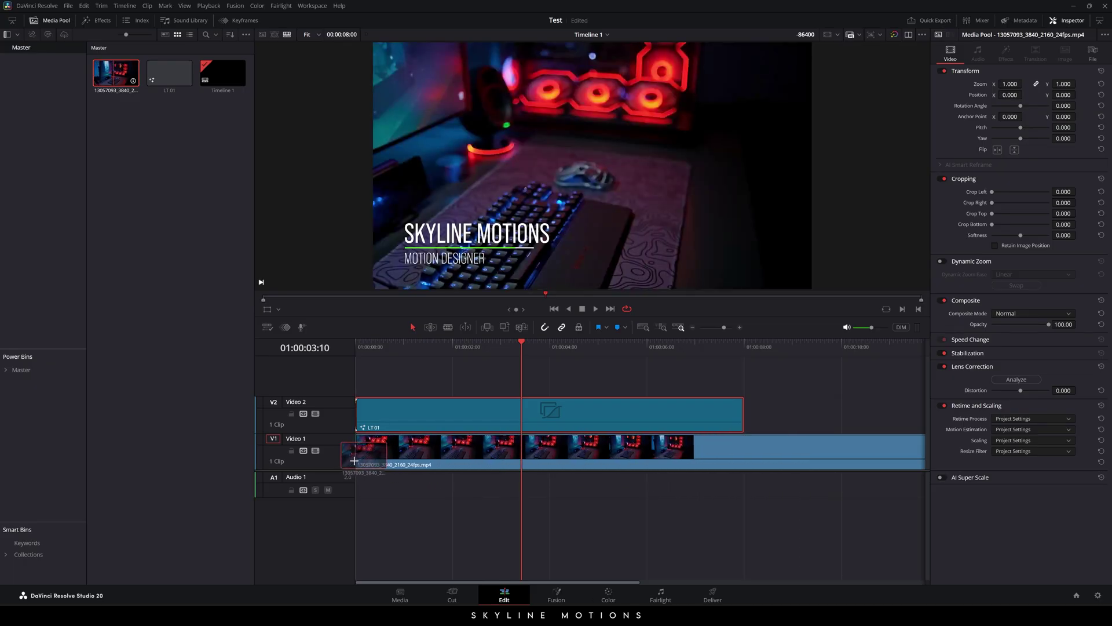
Flip the background video horizontally and trim its end to match the LT 01 clip.
click(648, 462)
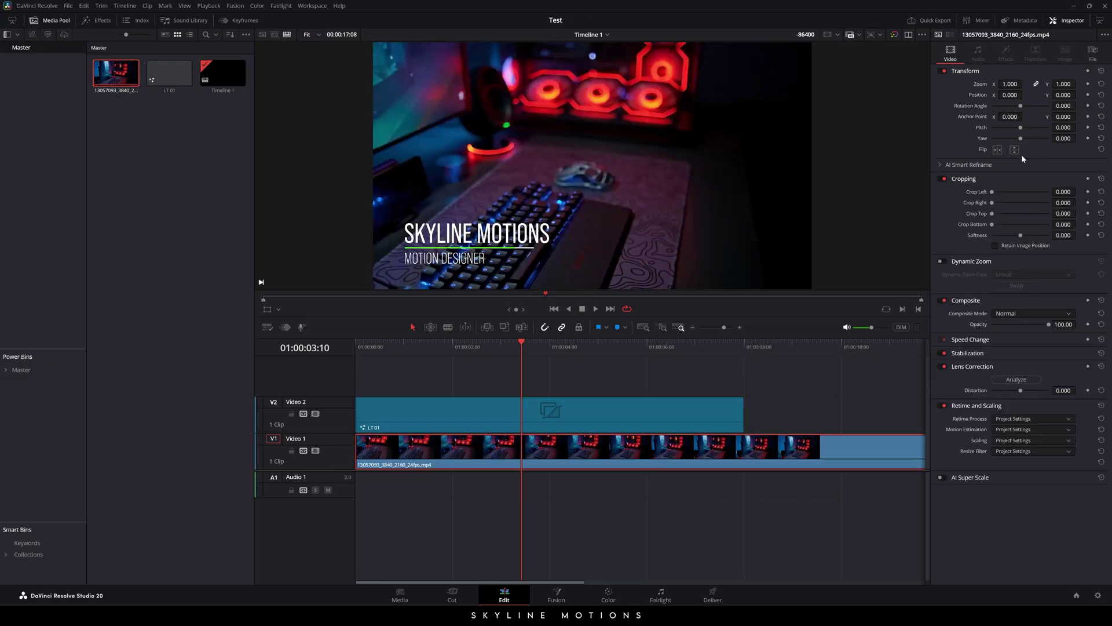
click(997, 149)
drag(924, 452, 744, 452)
Play the lower third over the background video from the start of the timeline.
key(Home)
key(space)
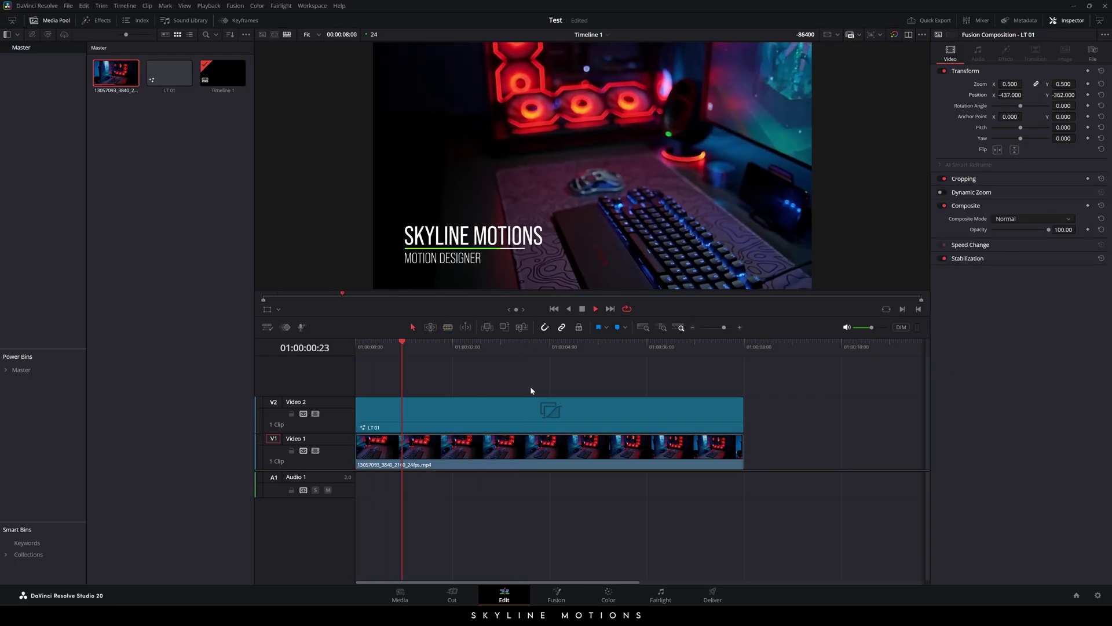